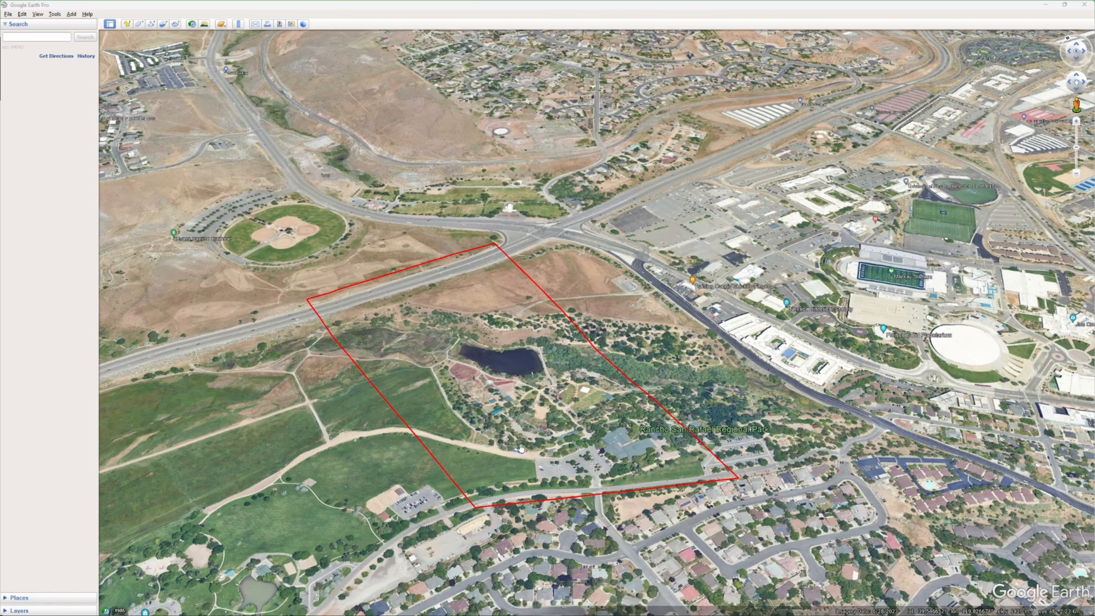
Look over the red-outlined park site and its surroundings, and close the map, discarding the unsaved temporary places
scroll(521, 448, "down", 5)
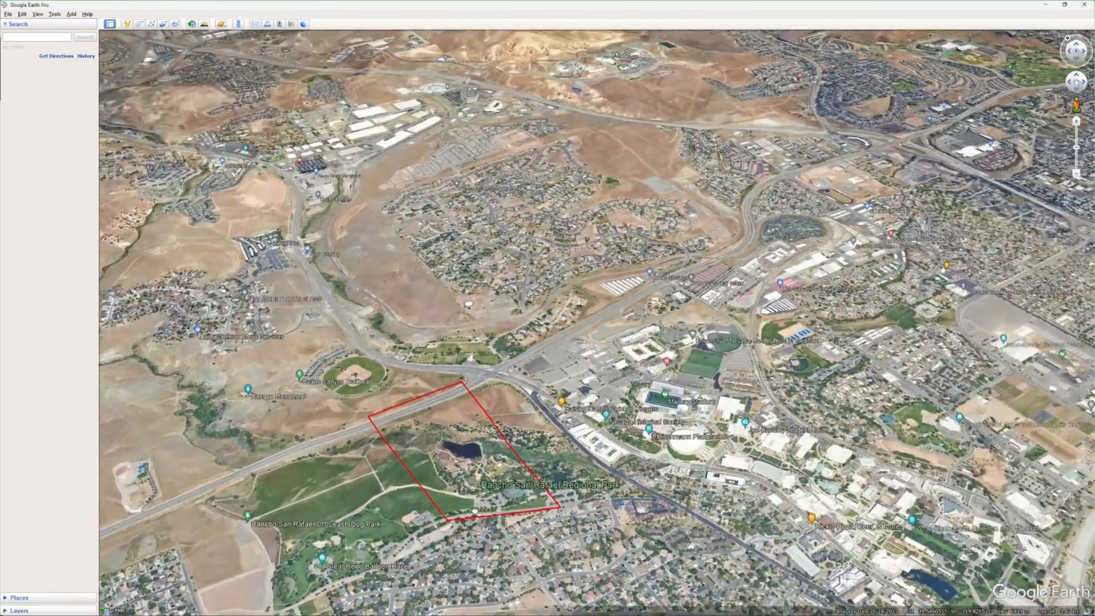
left_click_drag(474, 510, 590, 432)
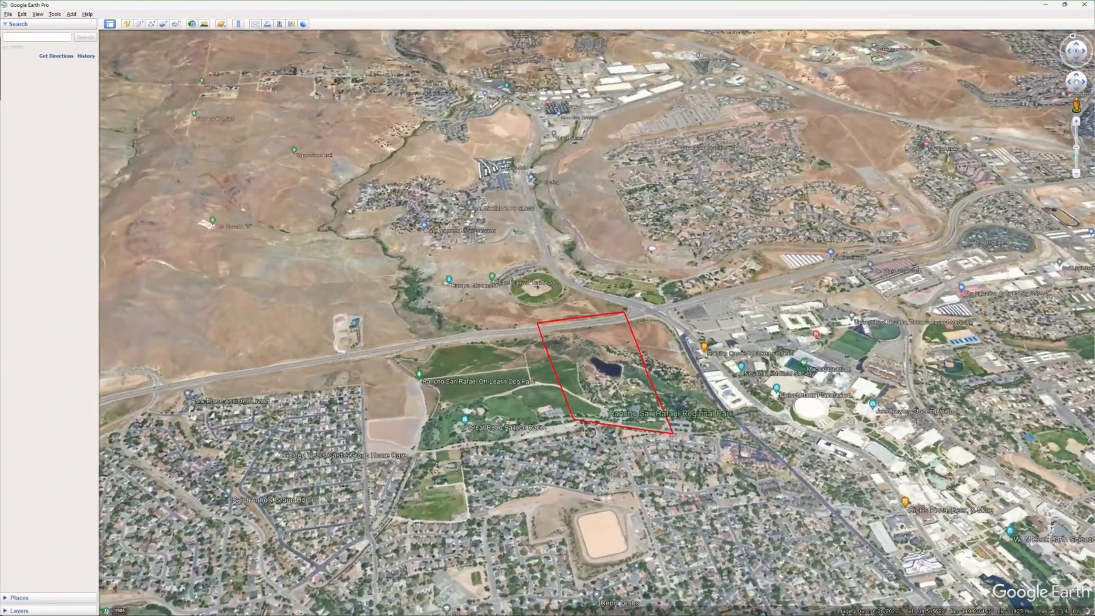
scroll(609, 332, "up", 2)
scroll(611, 335, "up", 2)
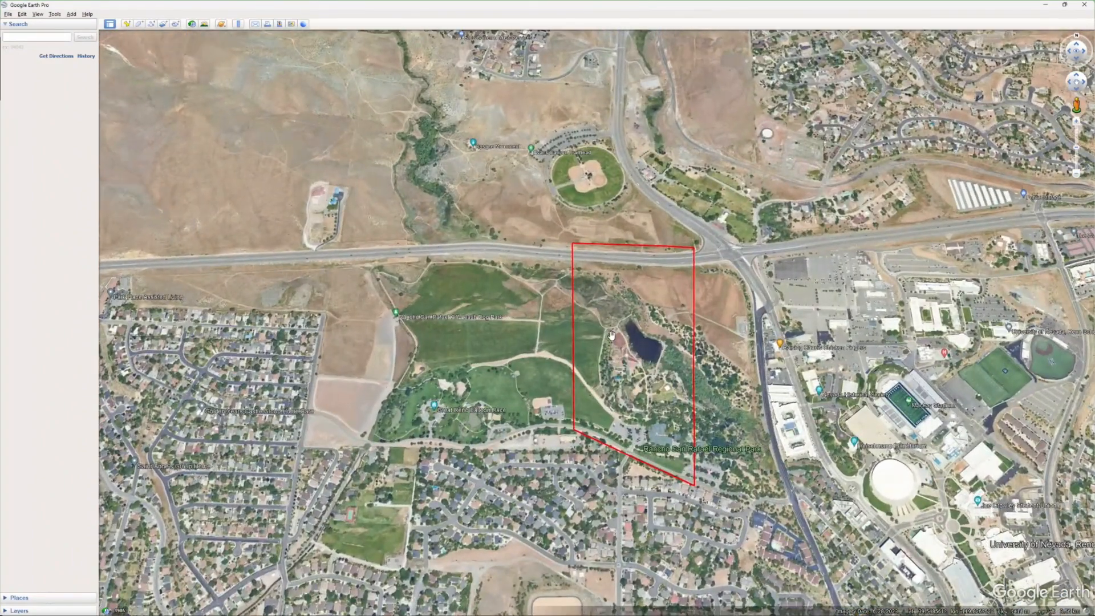
left_click(1085, 7)
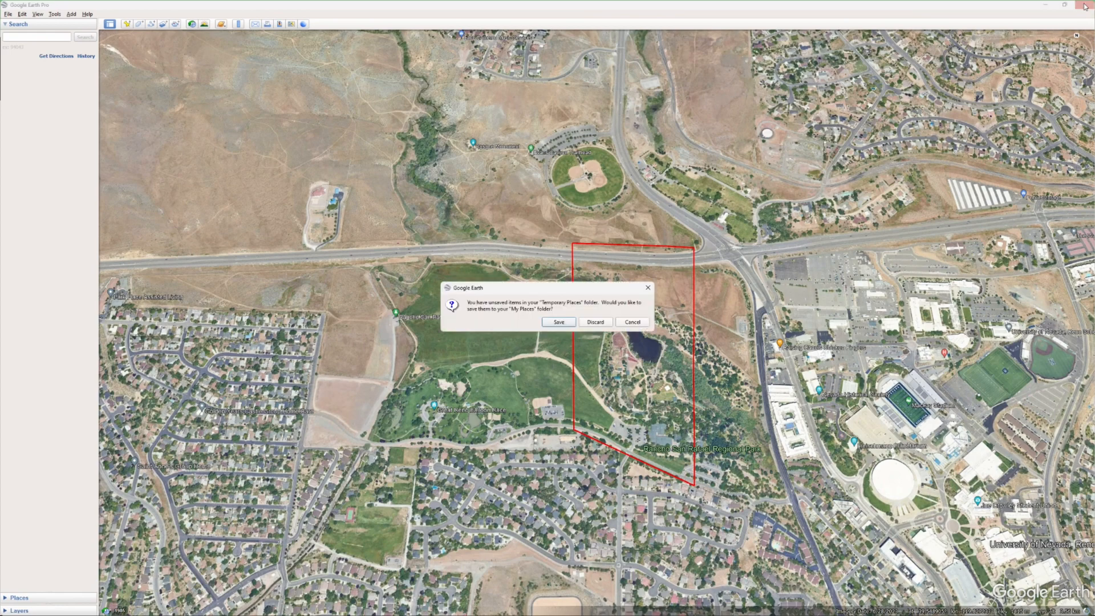
left_click(590, 323)
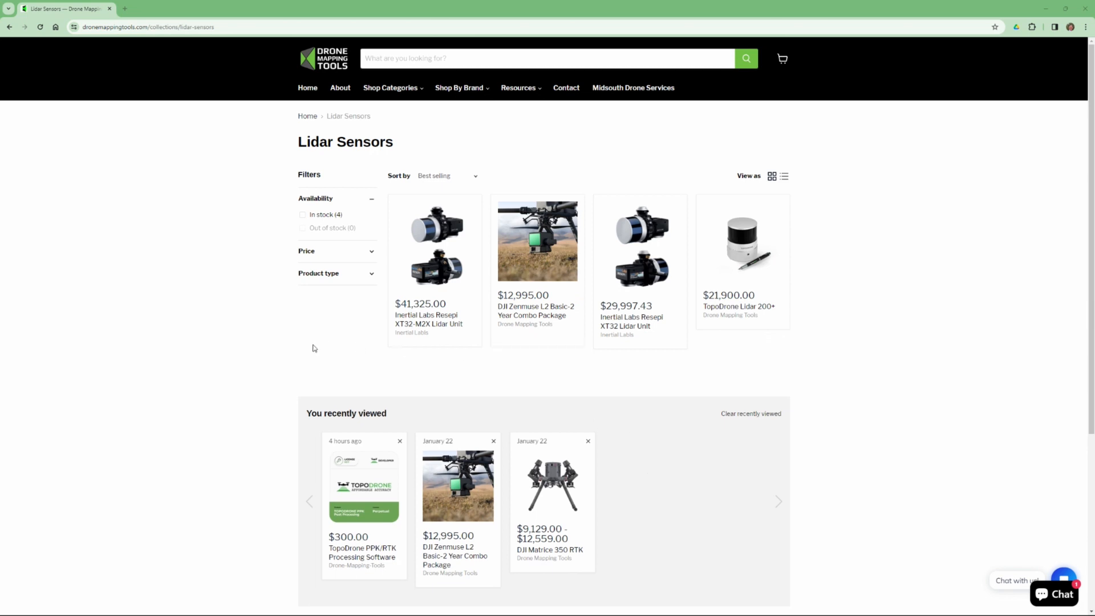
Review the lidar sensor models on the Drone Mapping Tools store page and leave the browser
mouse_move(439, 331)
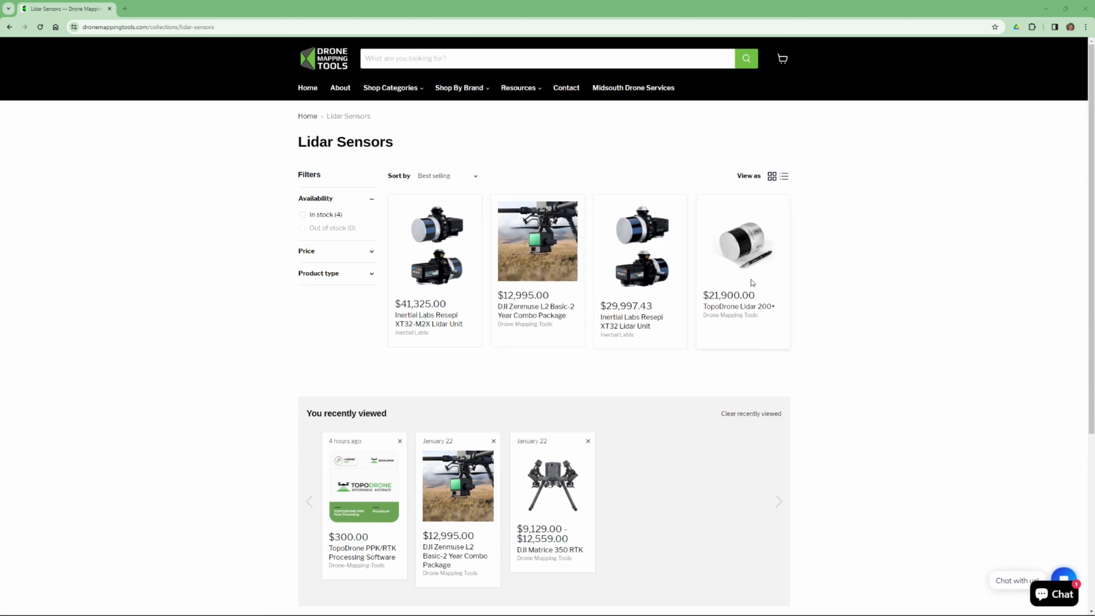
mouse_move(748, 283)
mouse_move(537, 289)
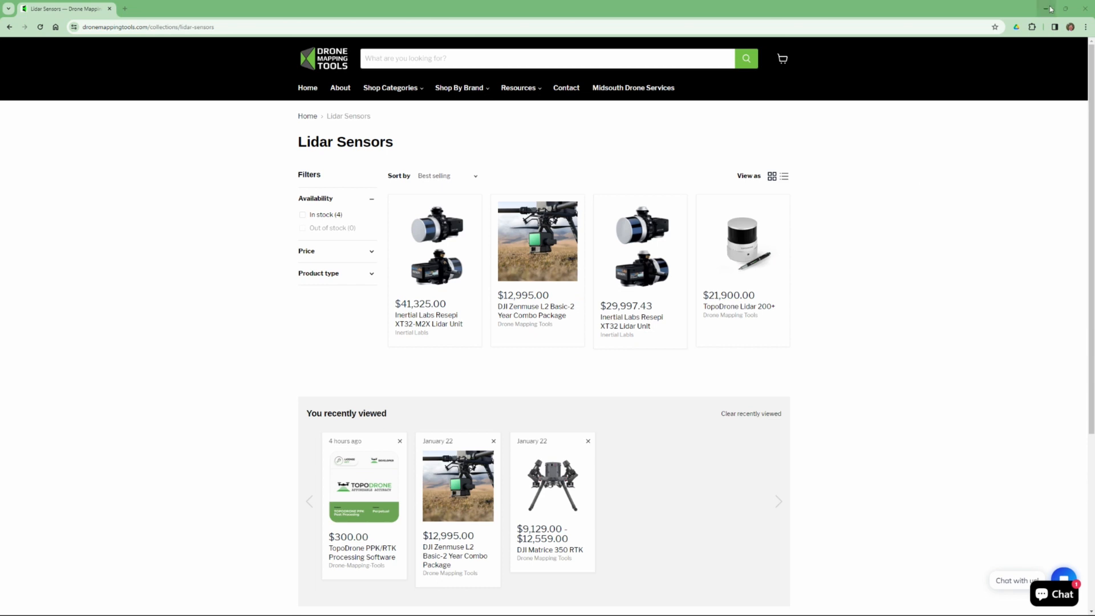
left_click(1086, 11)
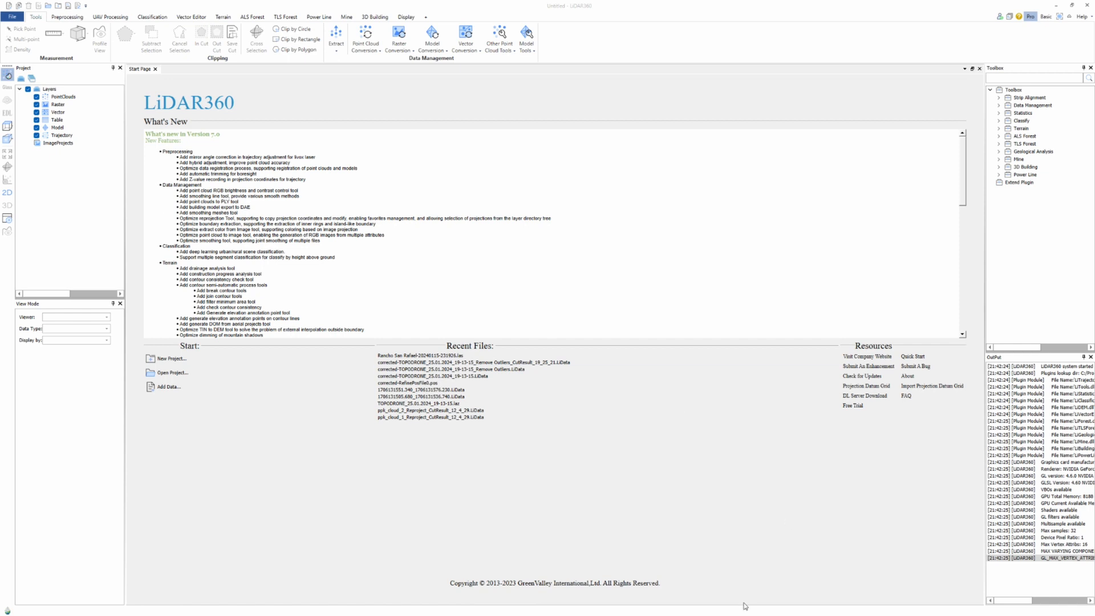
Bring Rancho San Rafael-20240115-231926.las from the Lidar Data folder into the LiDAR360 workspace to start its import
mouse_move(745, 606)
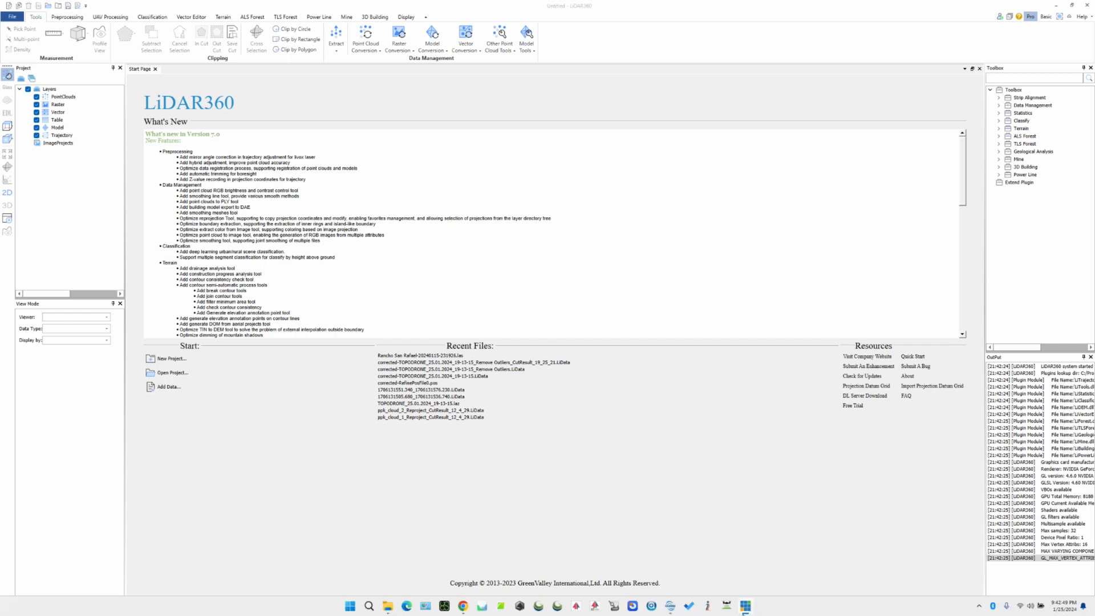
left_click(387, 606)
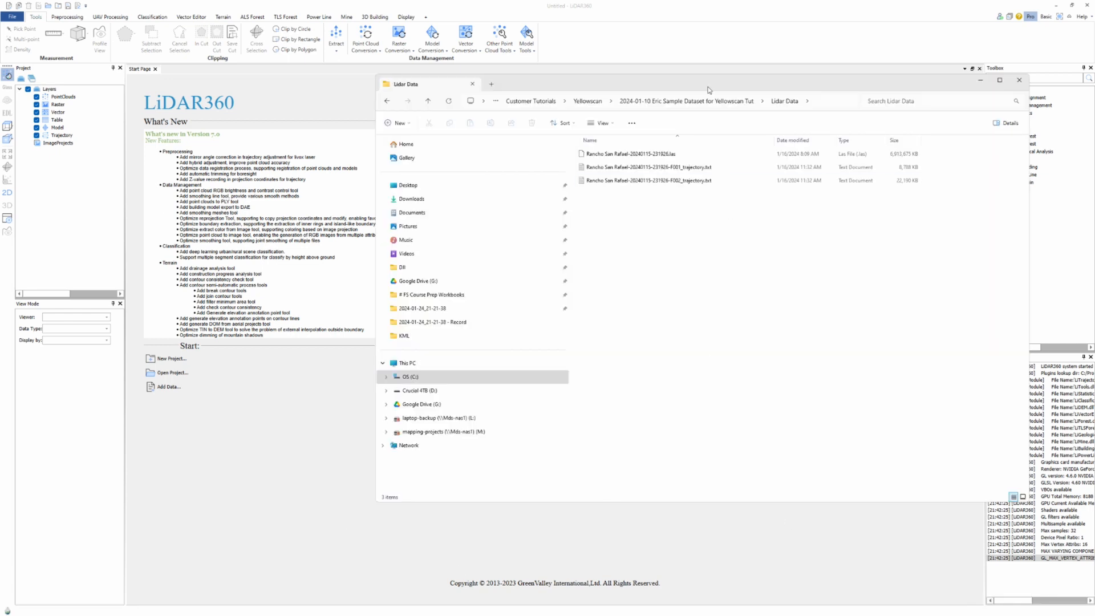
left_click_drag(709, 90, 728, 177)
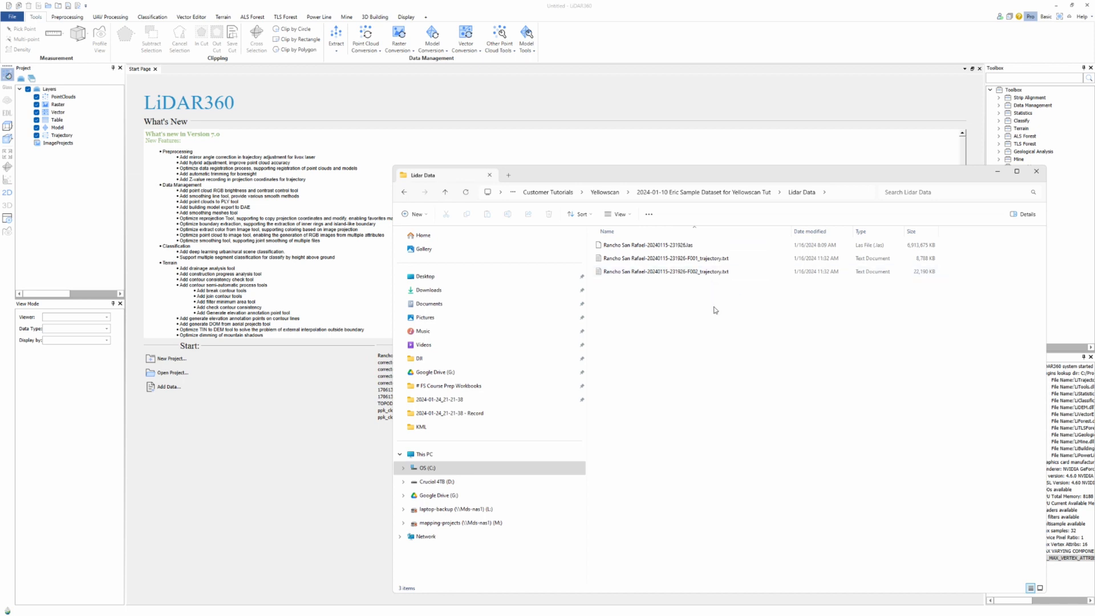
left_click(652, 246)
left_click_drag(651, 246, 303, 230)
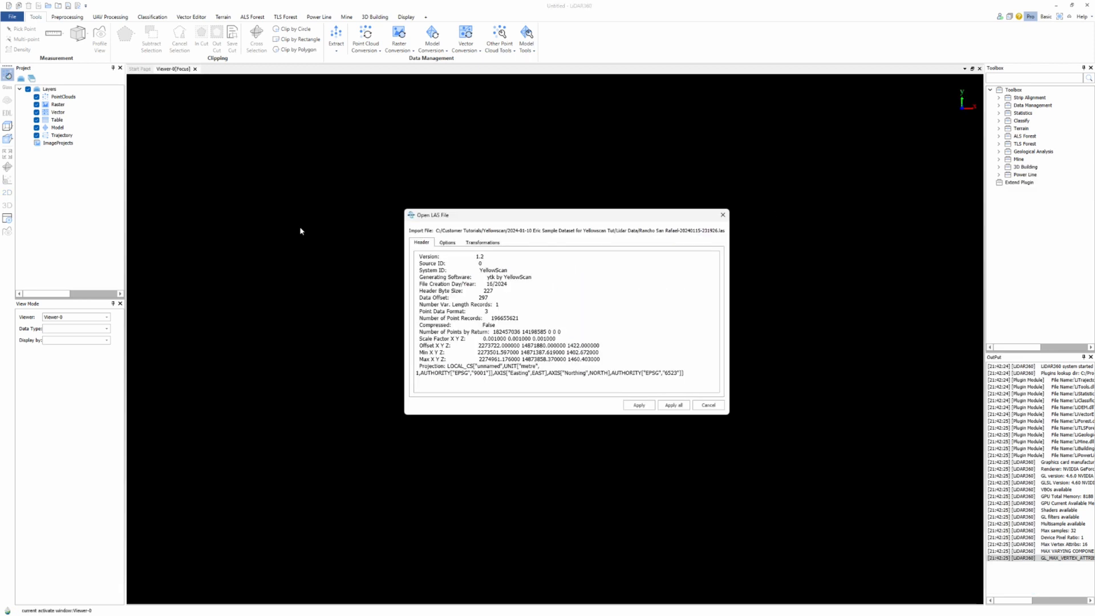
Import the LAS file with its source projection set to NAD83(2011) / Nevada West (ftUS) + NAVD88 height
left_click(490, 243)
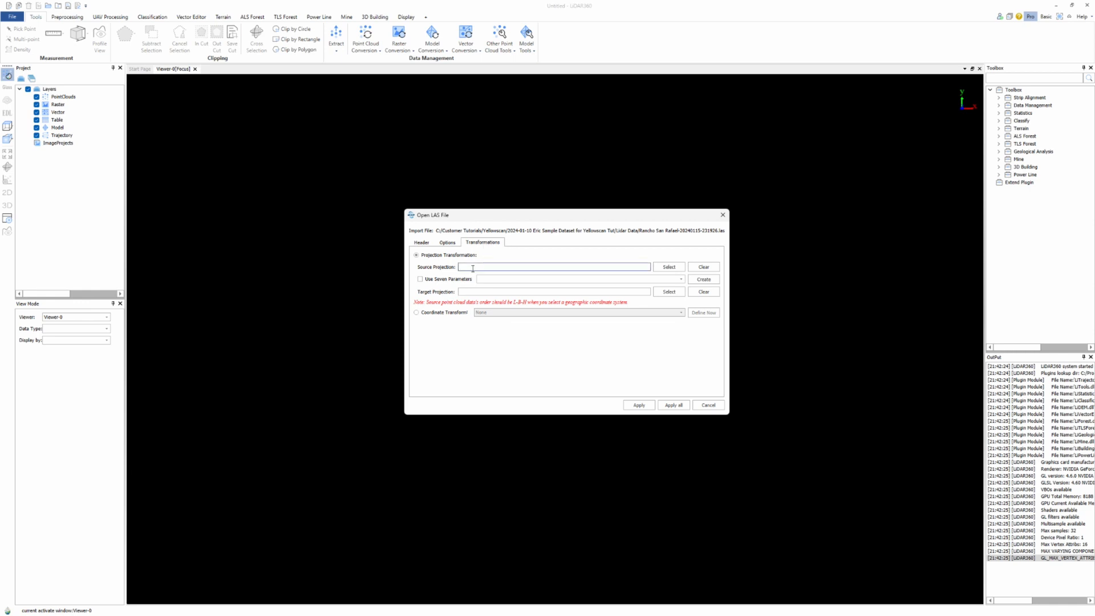
left_click(669, 267)
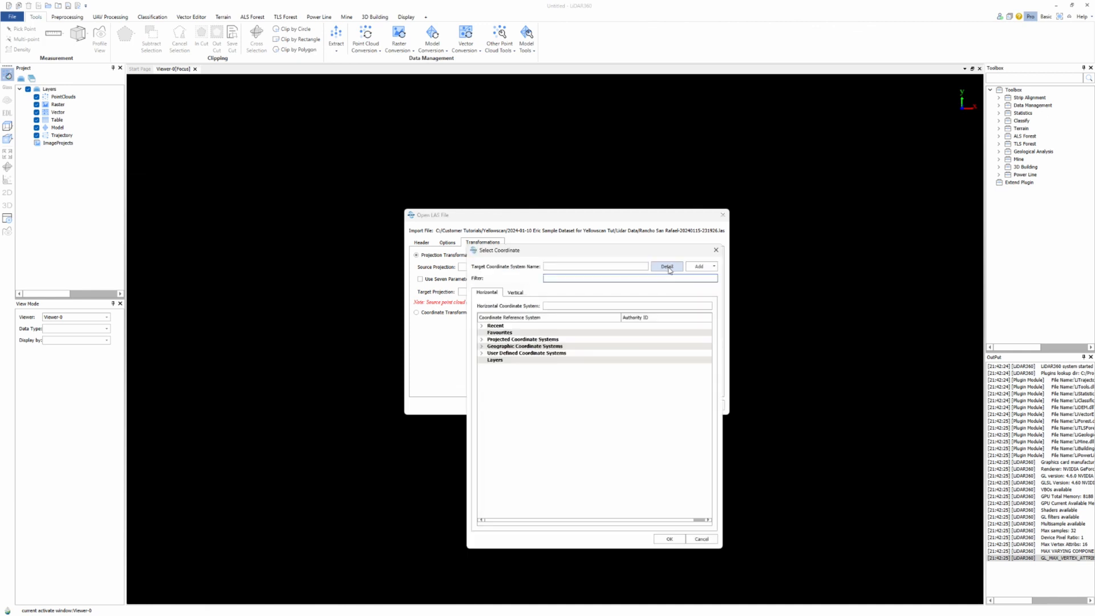
type("nevada")
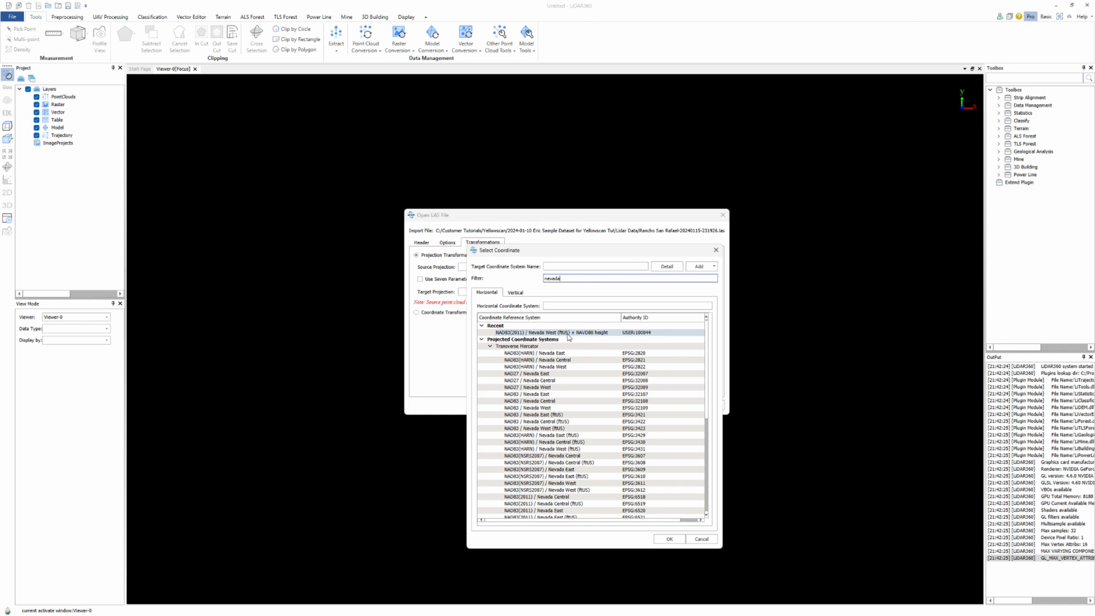
left_click(602, 335)
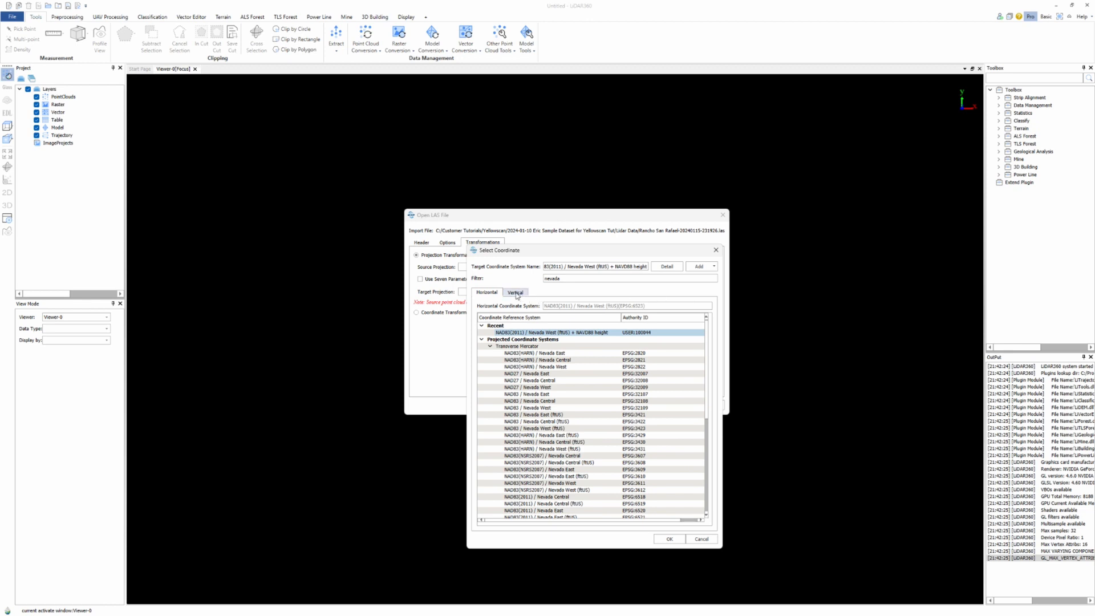
left_click(516, 293)
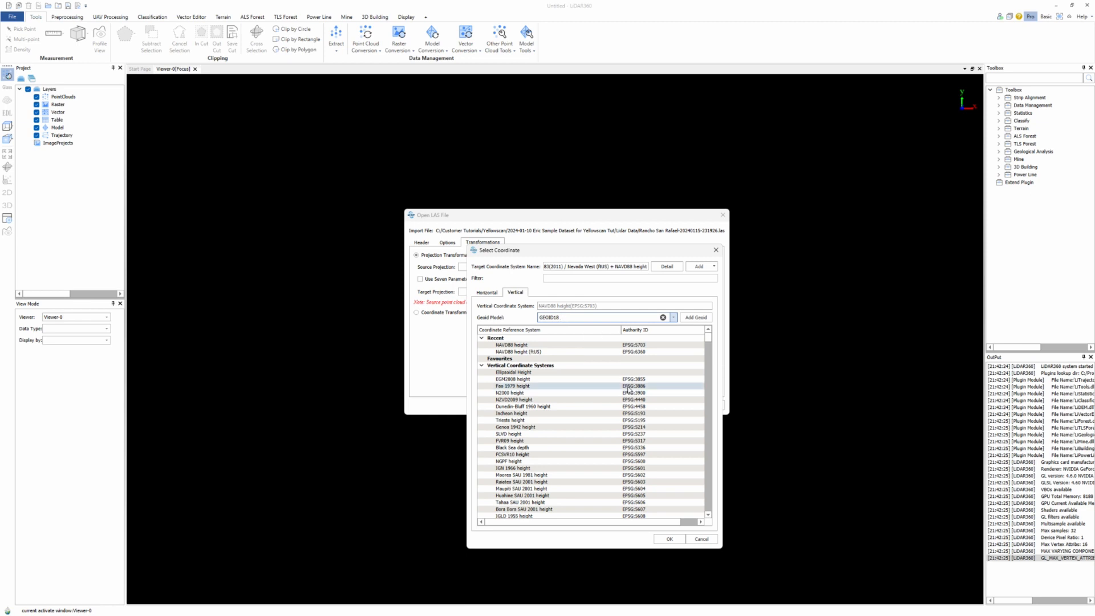
left_click(670, 539)
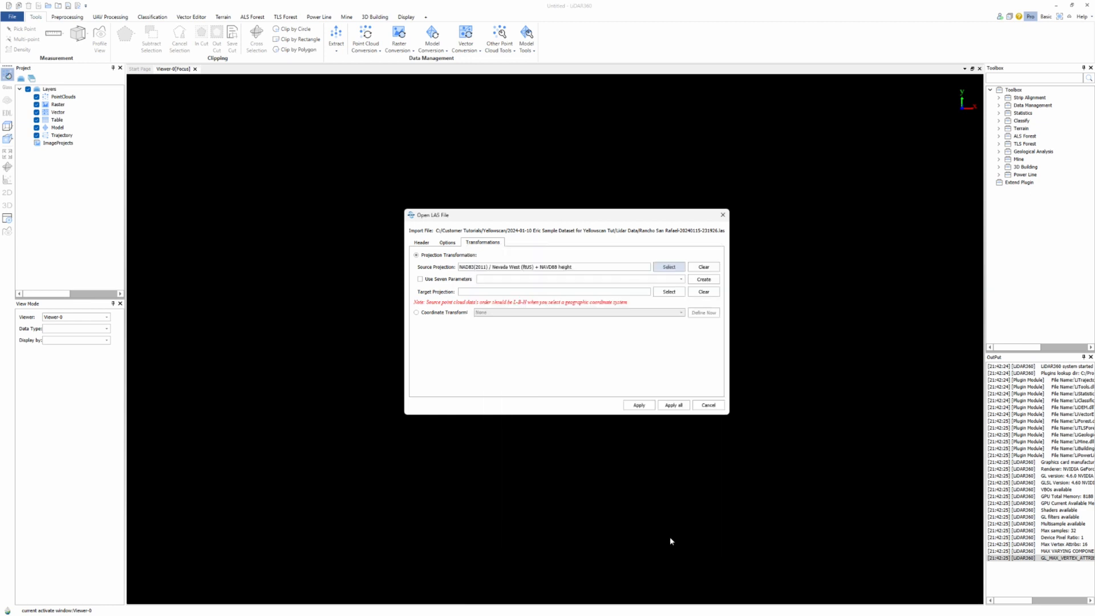
left_click(638, 406)
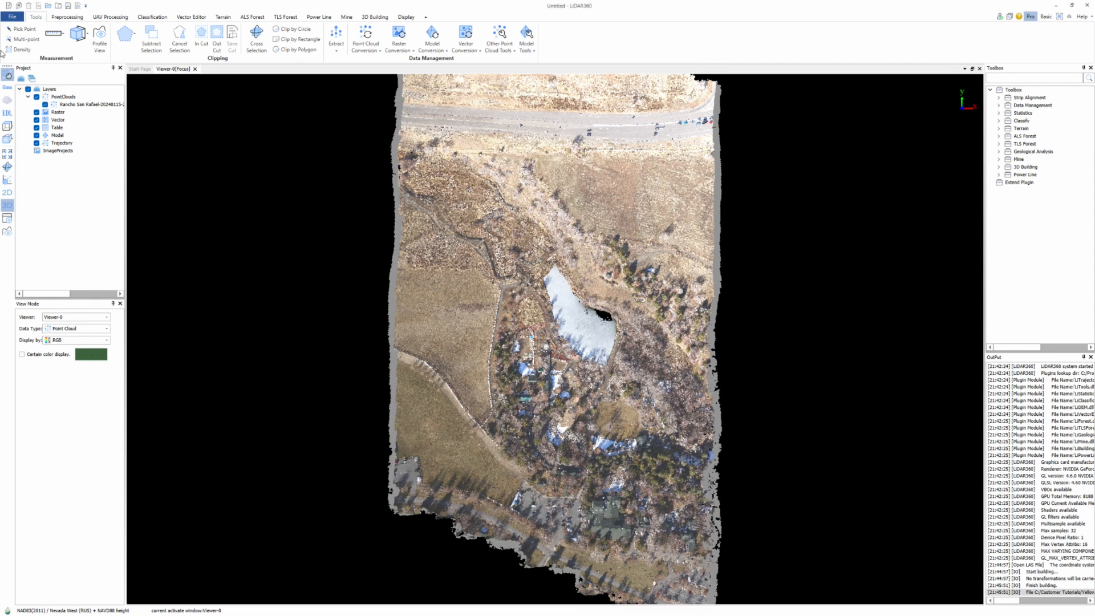
Start the Boresight tool and bring up the workspace selection for its trajectory files
left_click(66, 18)
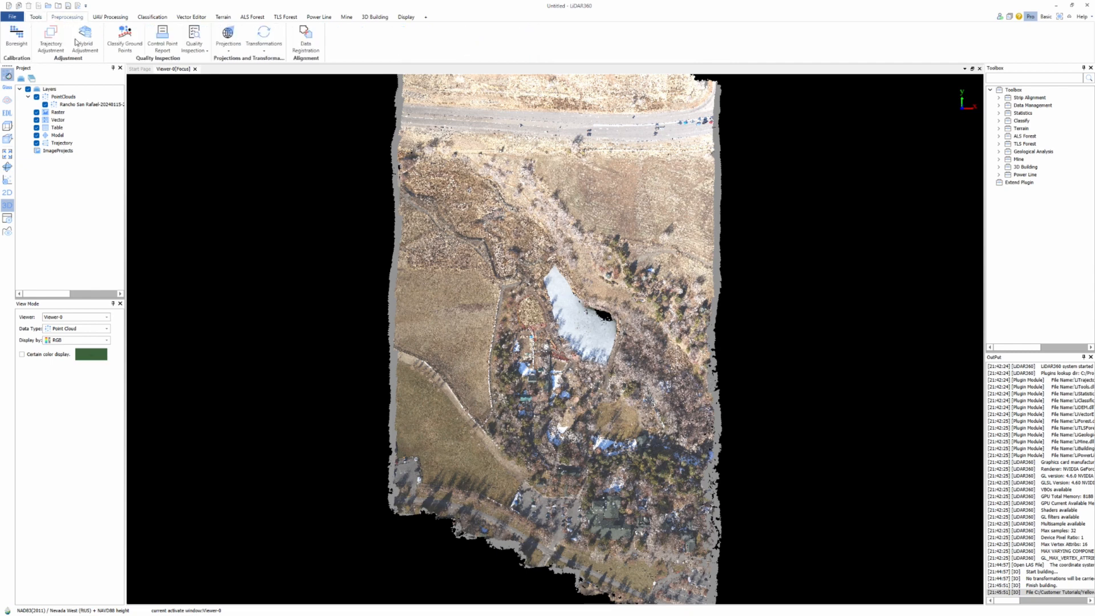
left_click(19, 35)
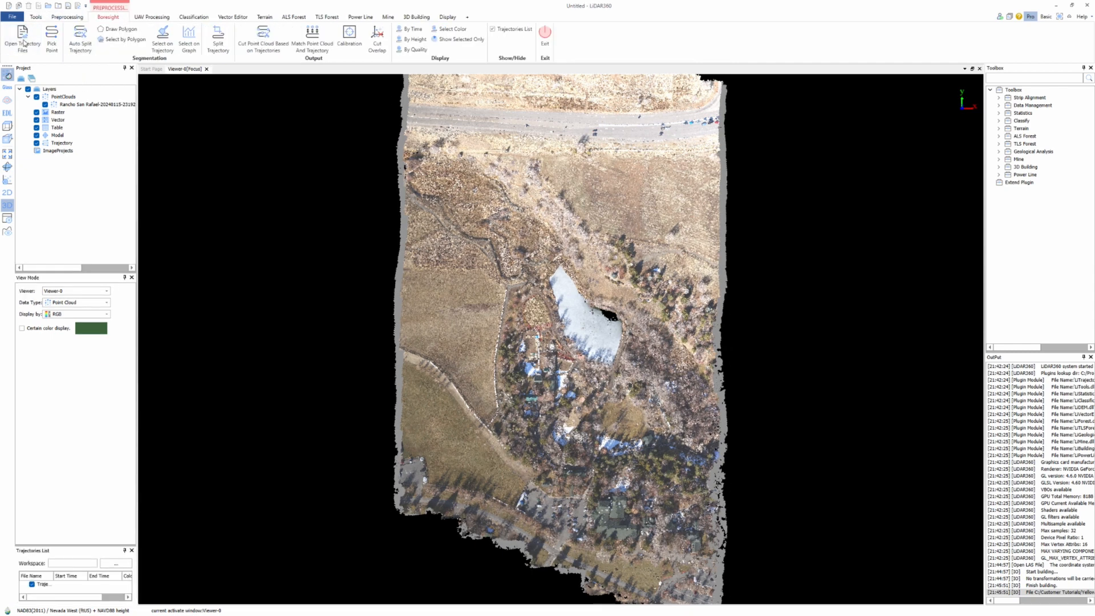
left_click(24, 36)
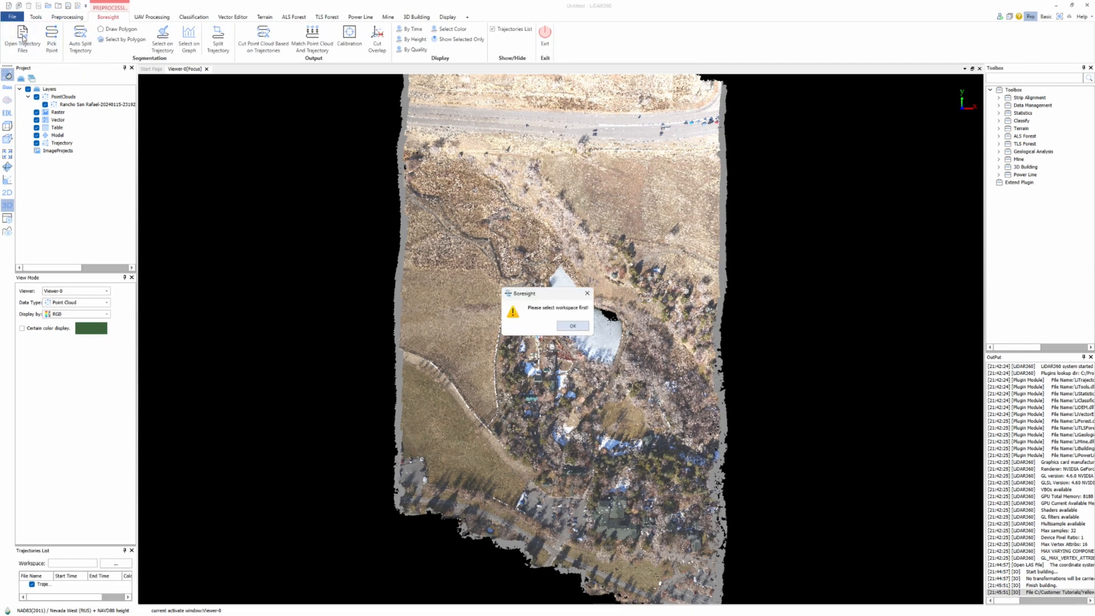
left_click(572, 327)
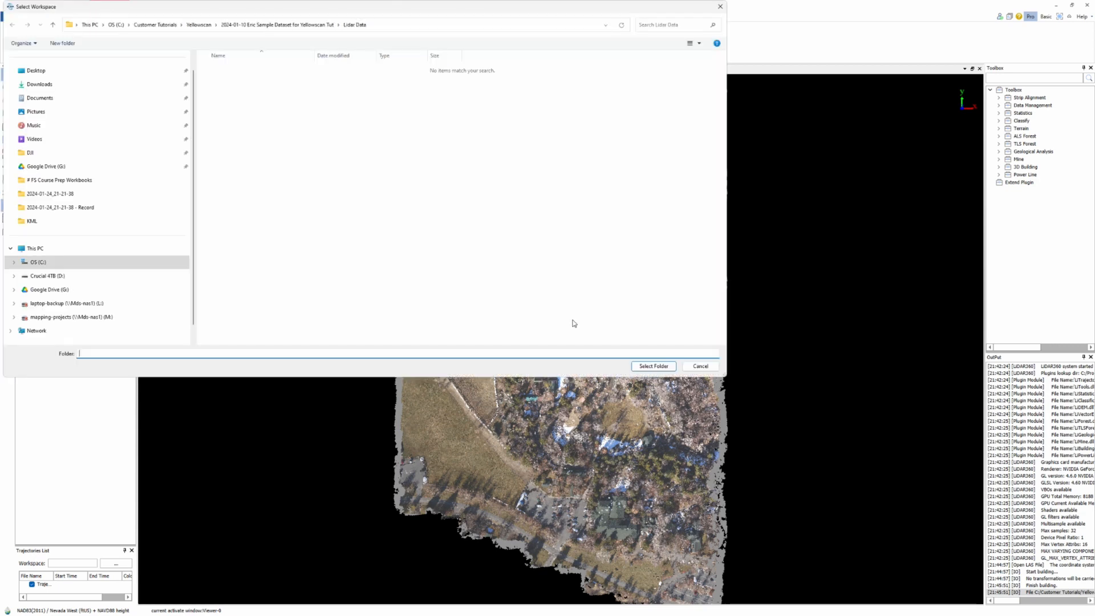
Create a folder named Lidar360 inside the Lidar Data folder and choose it as the boresight workspace
left_click(288, 29)
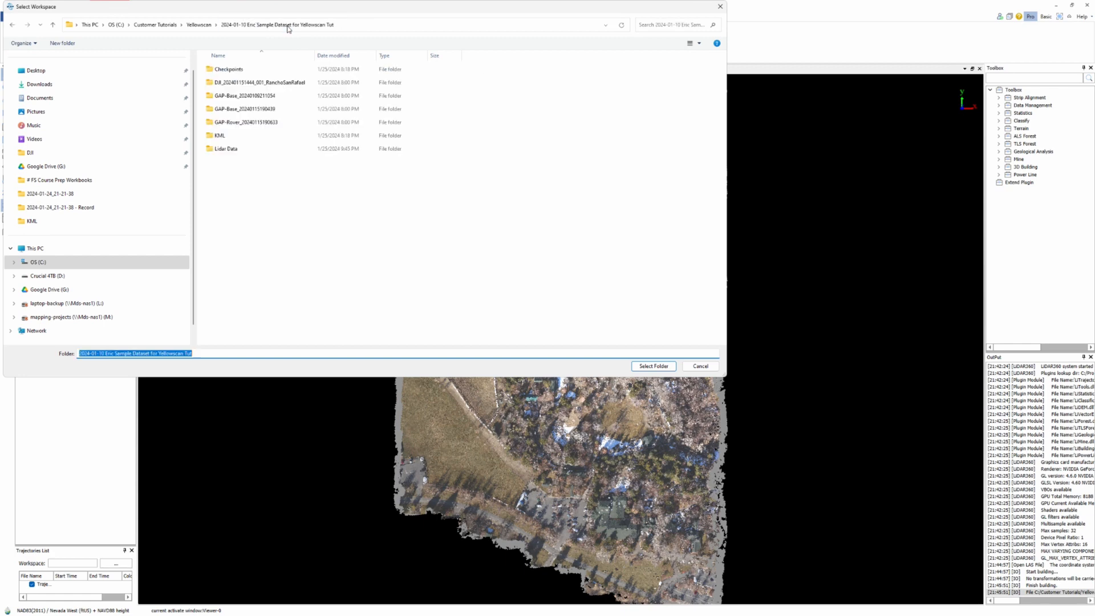
left_click(224, 150)
double_click(224, 150)
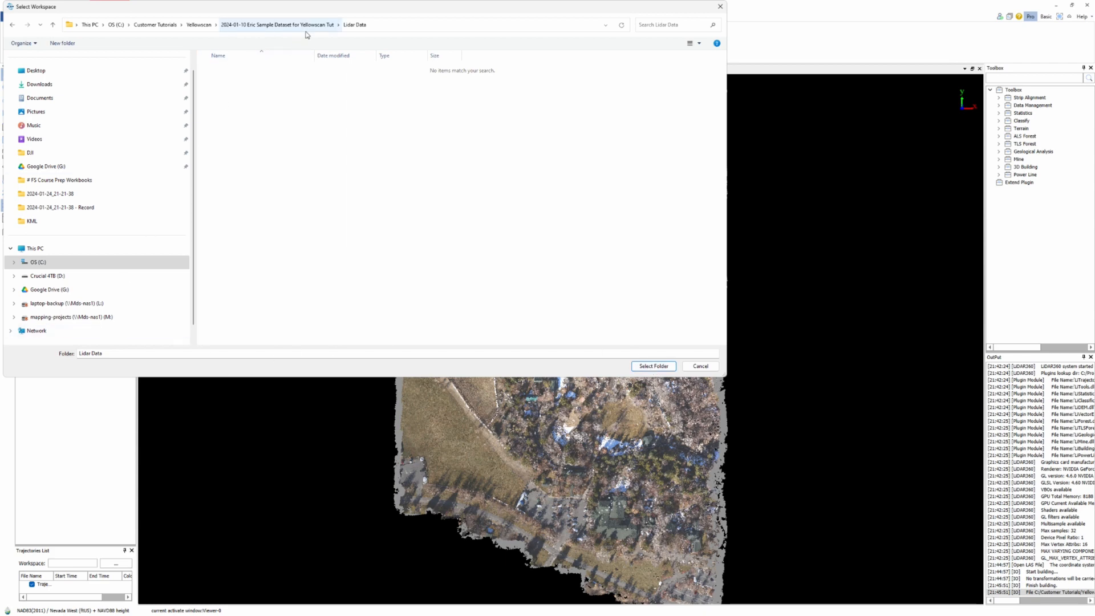
left_click(61, 44)
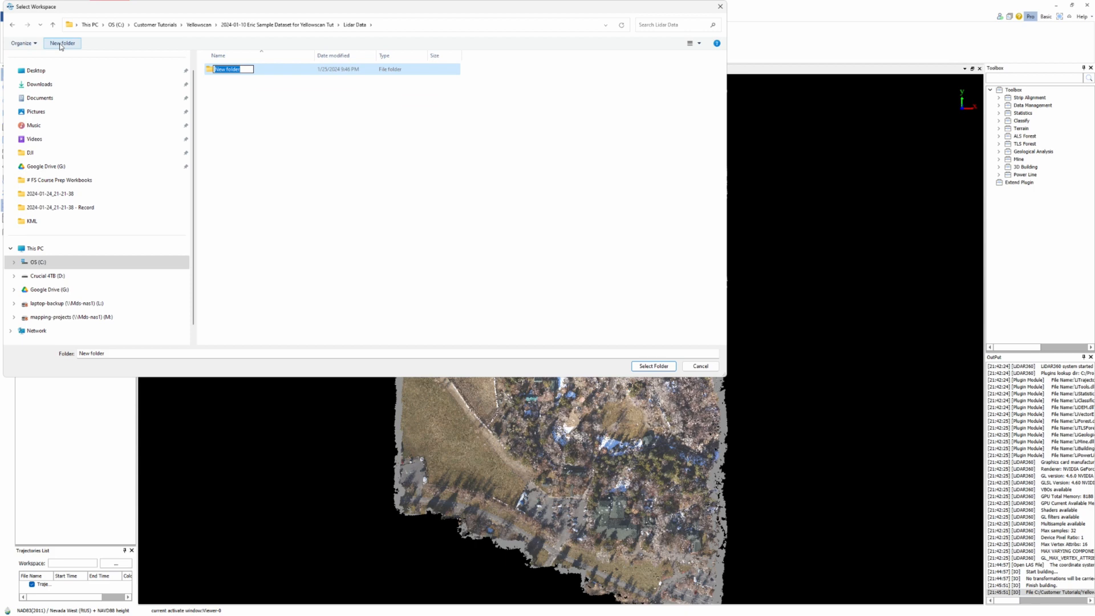
type("Lidar360")
key("Return")
key("Return")
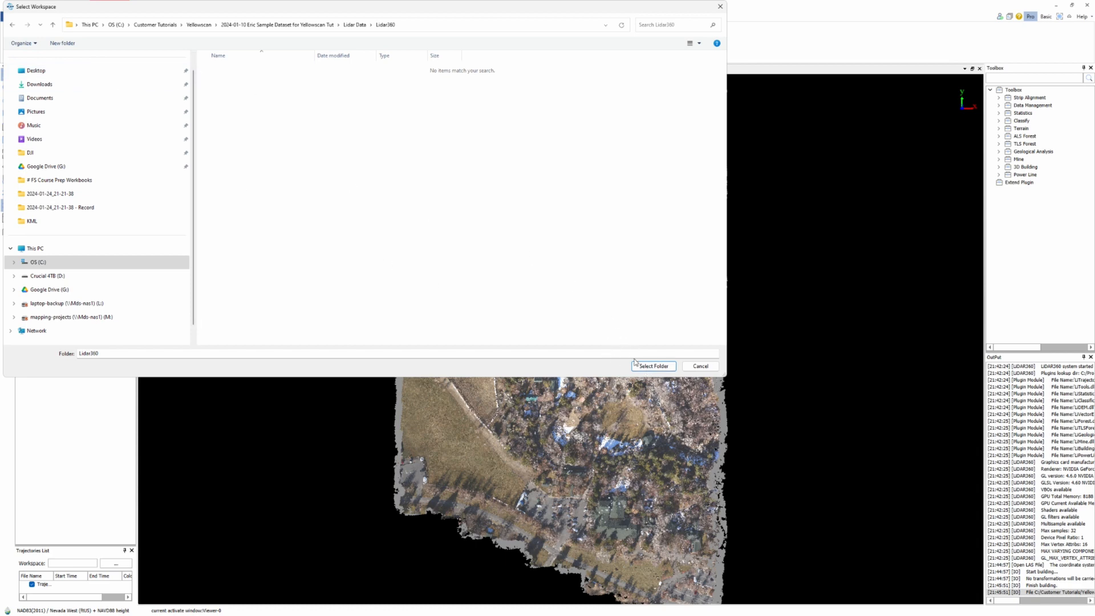
left_click(654, 366)
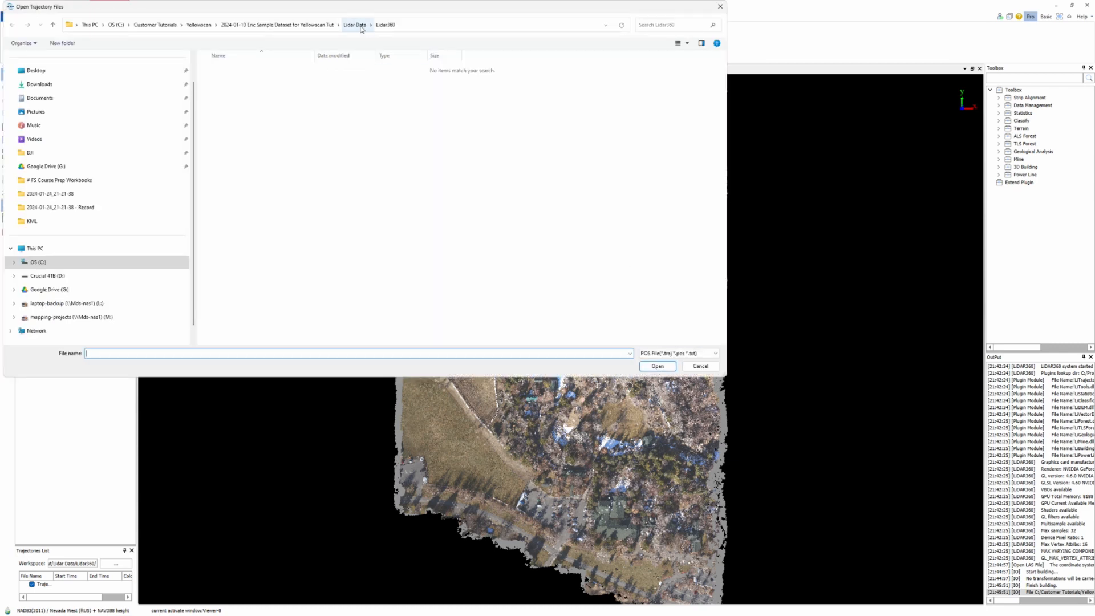
Open both Rancho San Rafael trajectory text files, F001 and F002, from the Lidar Data folder
left_click(361, 27)
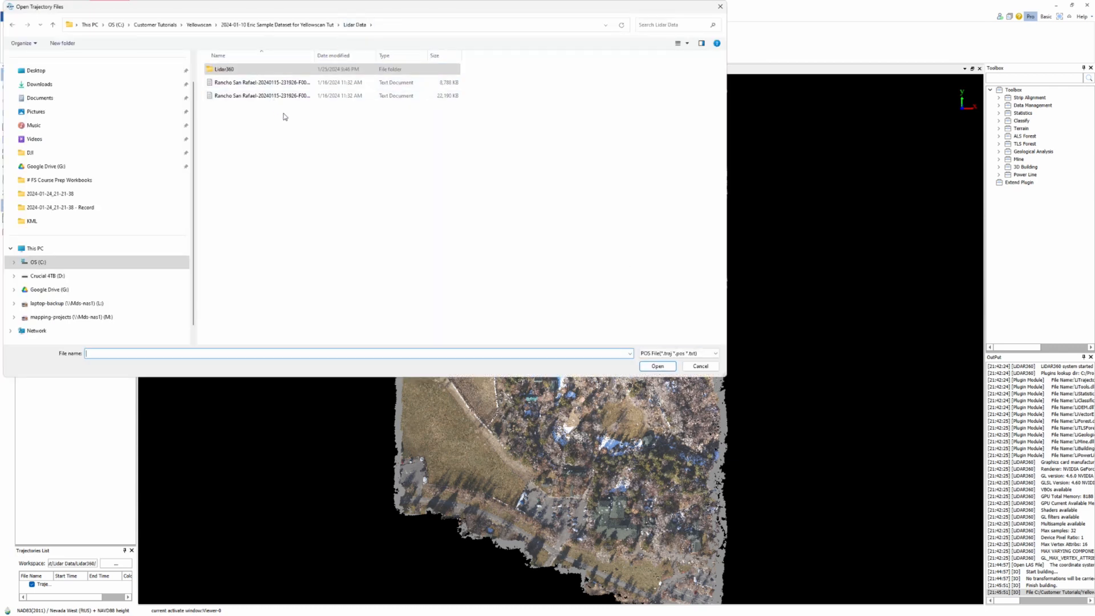
left_click_drag(287, 116, 272, 87)
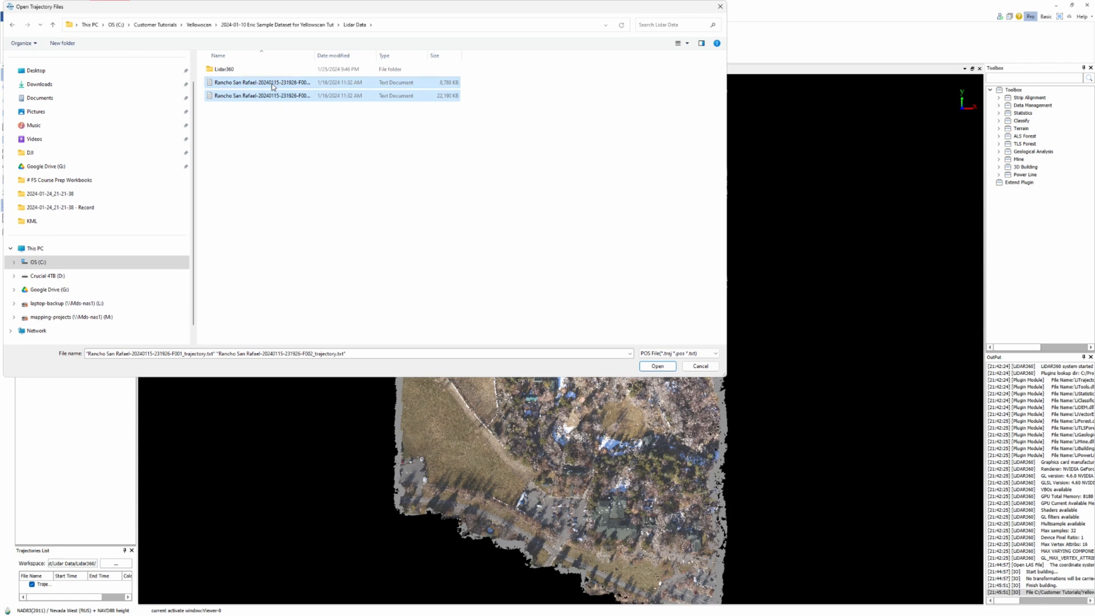
left_click_drag(314, 57, 369, 59)
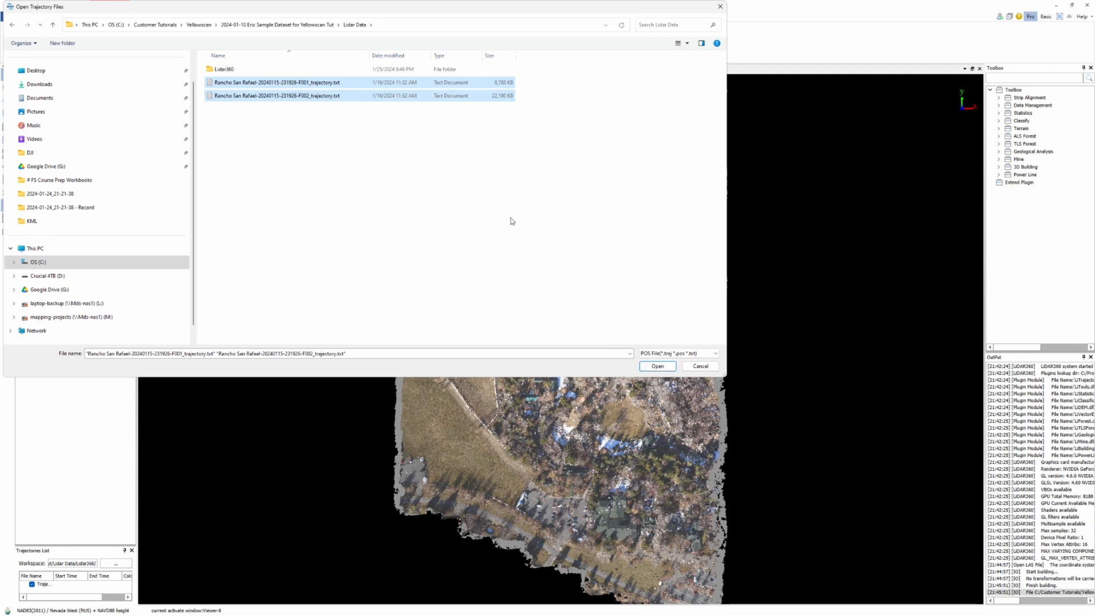
left_click(657, 367)
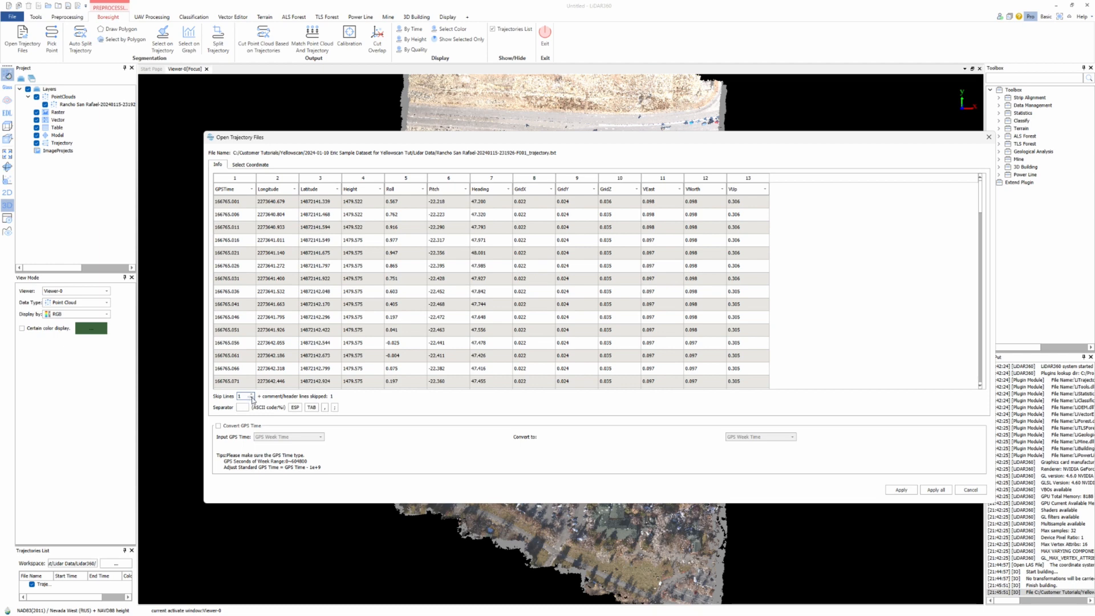
Show the header row by skipping 0 lines, and assign the X column to GridX and the Y column to GridY
left_click(251, 398)
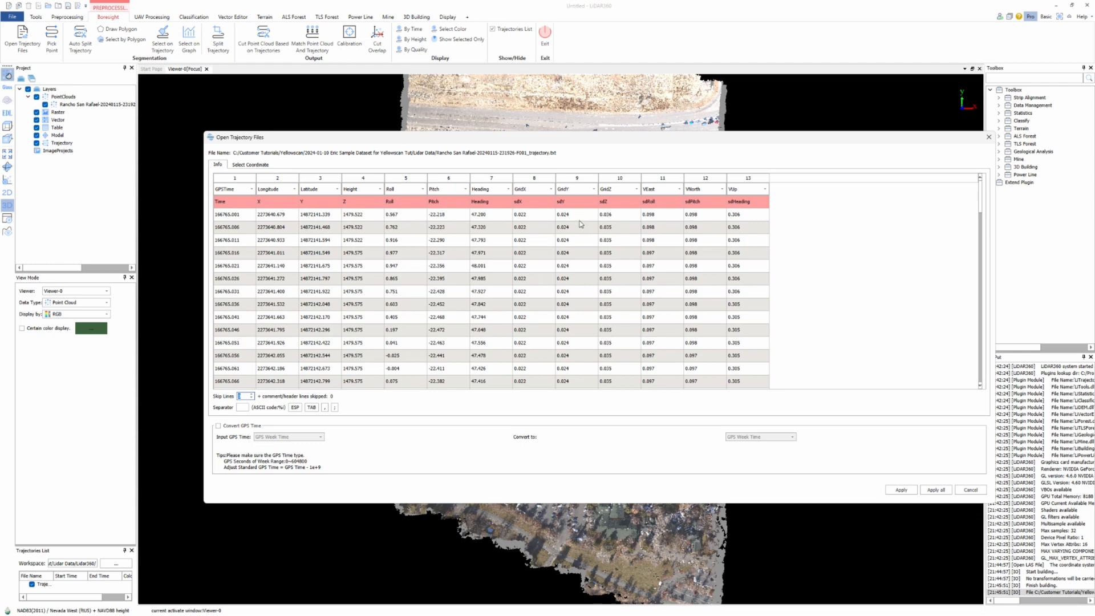
left_click(295, 190)
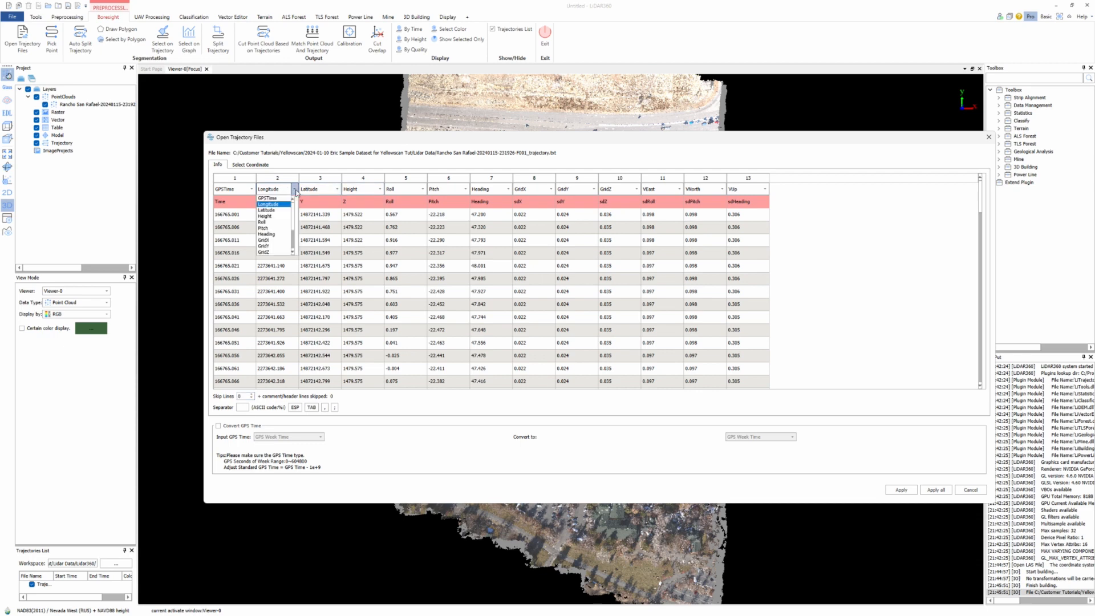
left_click(264, 239)
left_click(337, 190)
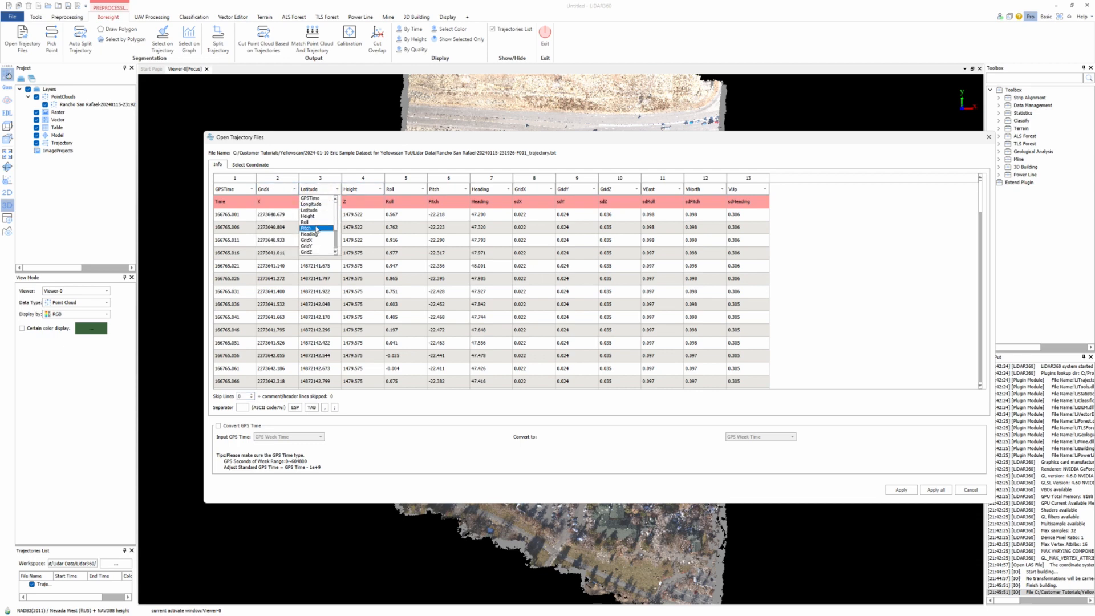
left_click(312, 246)
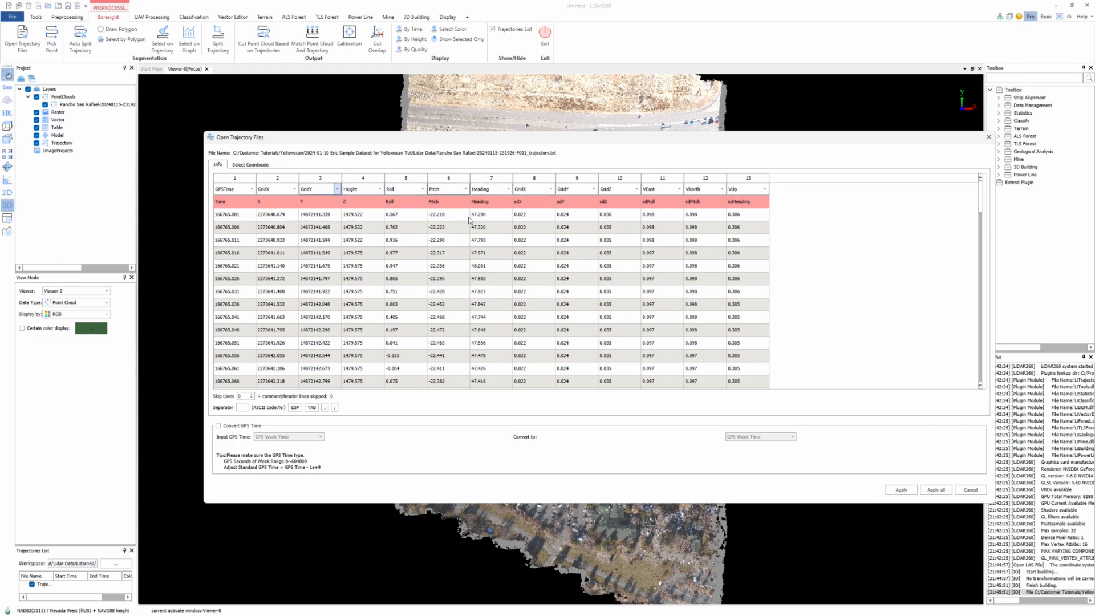
Set trajectory columns 8, 9 and 10 (sdX, sdY and sdZ) to Ignore
left_click(536, 190)
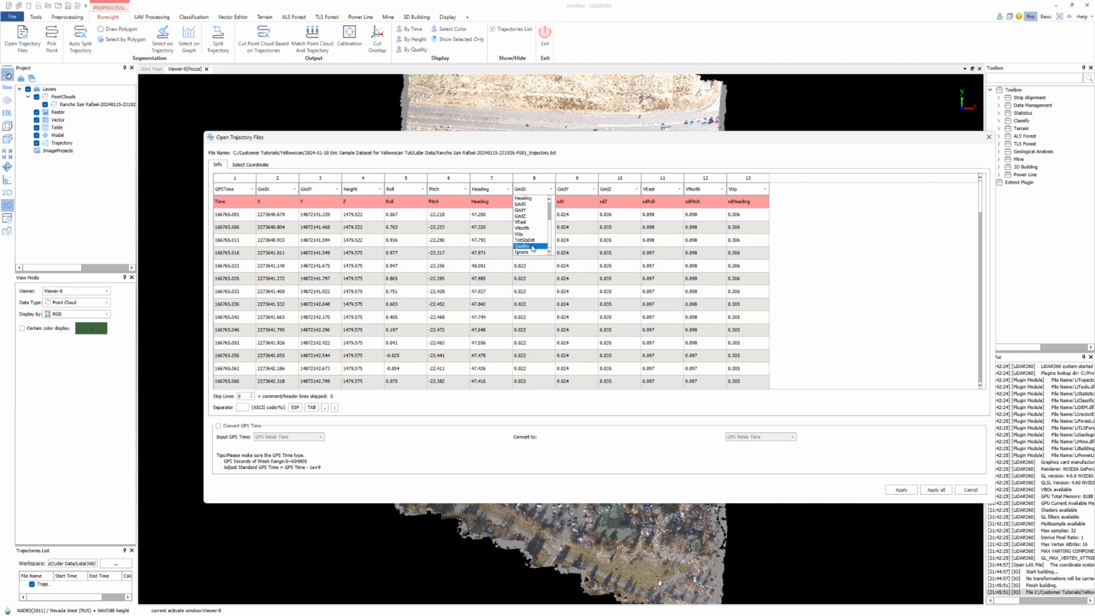
left_click(528, 246)
left_click(579, 190)
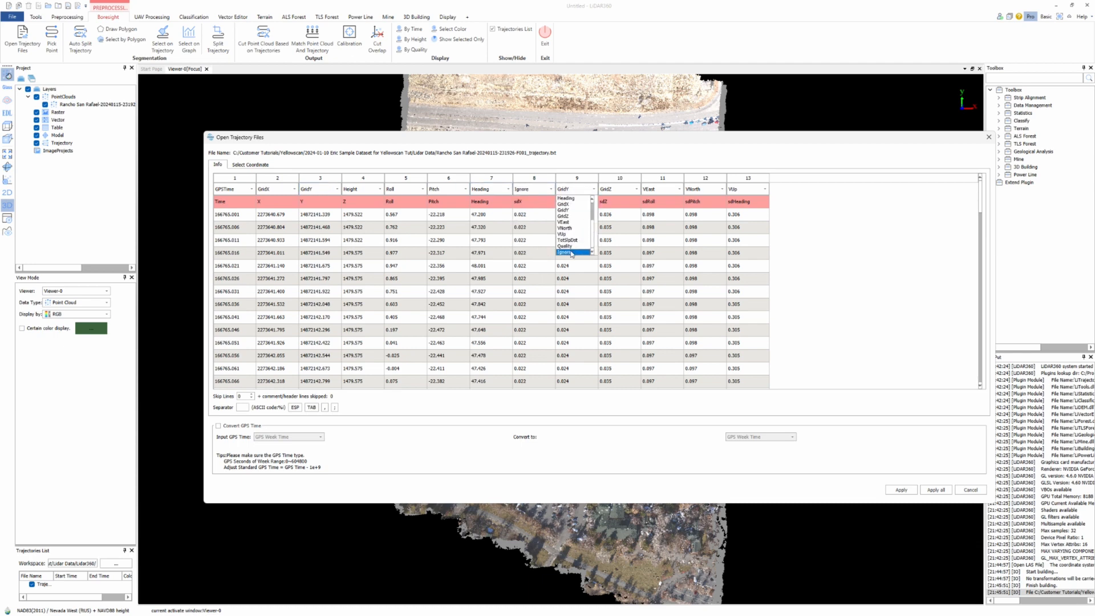
left_click(572, 251)
left_click(615, 189)
scroll(616, 228, "down", 3)
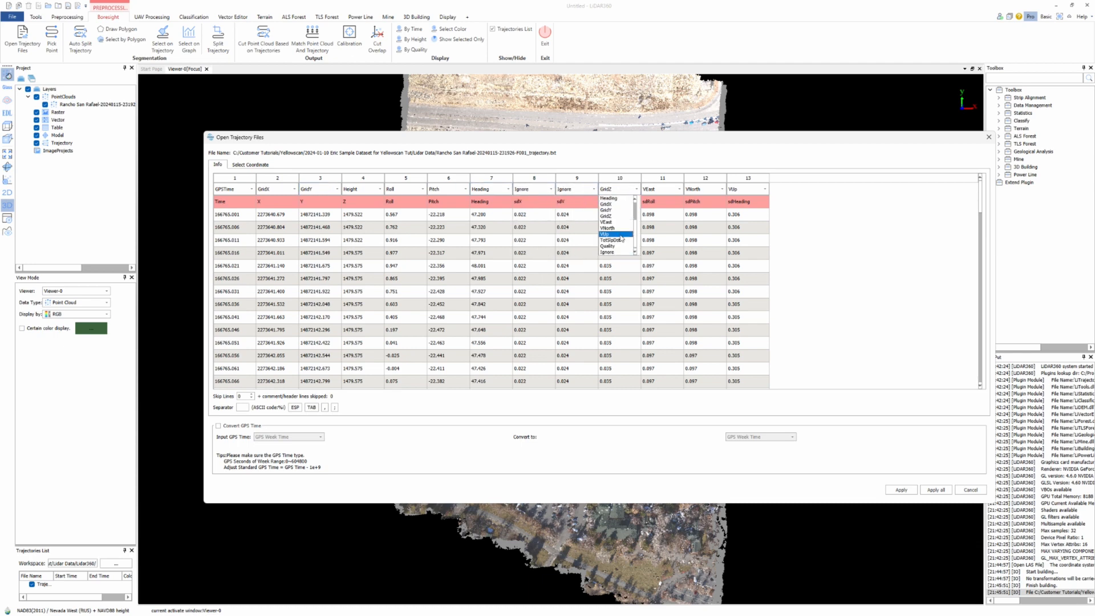
left_click(611, 252)
Set trajectory columns 11, 12 and 13 (sdRoll, sdPitch and sdHeading) to Ignore, and skip the one header line
left_click(659, 190)
scroll(659, 228, "down", 3)
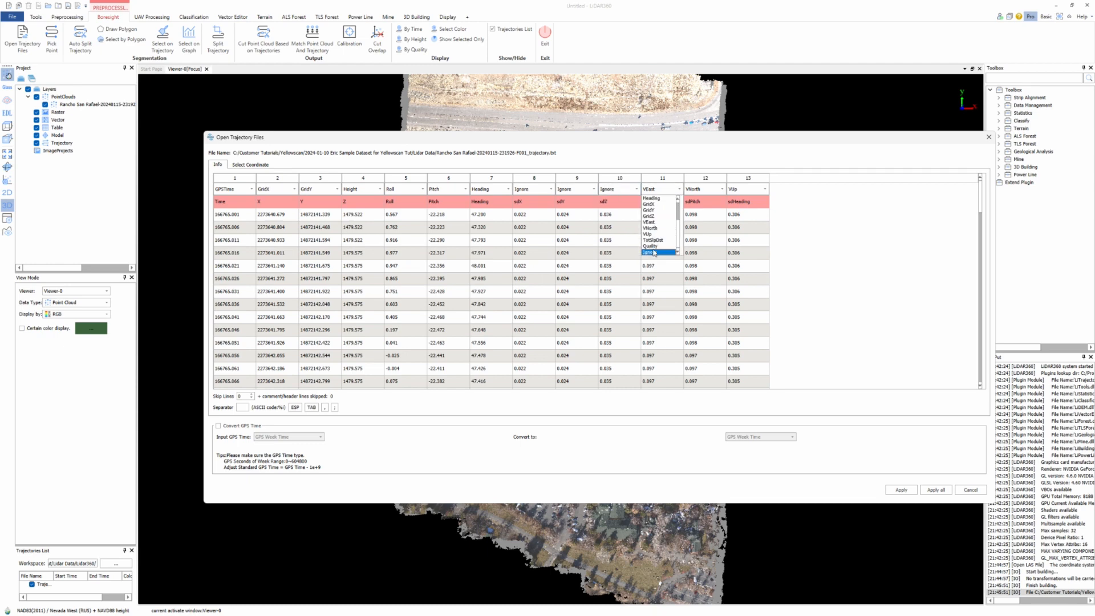
left_click(656, 252)
left_click(706, 190)
scroll(706, 228, "down", 3)
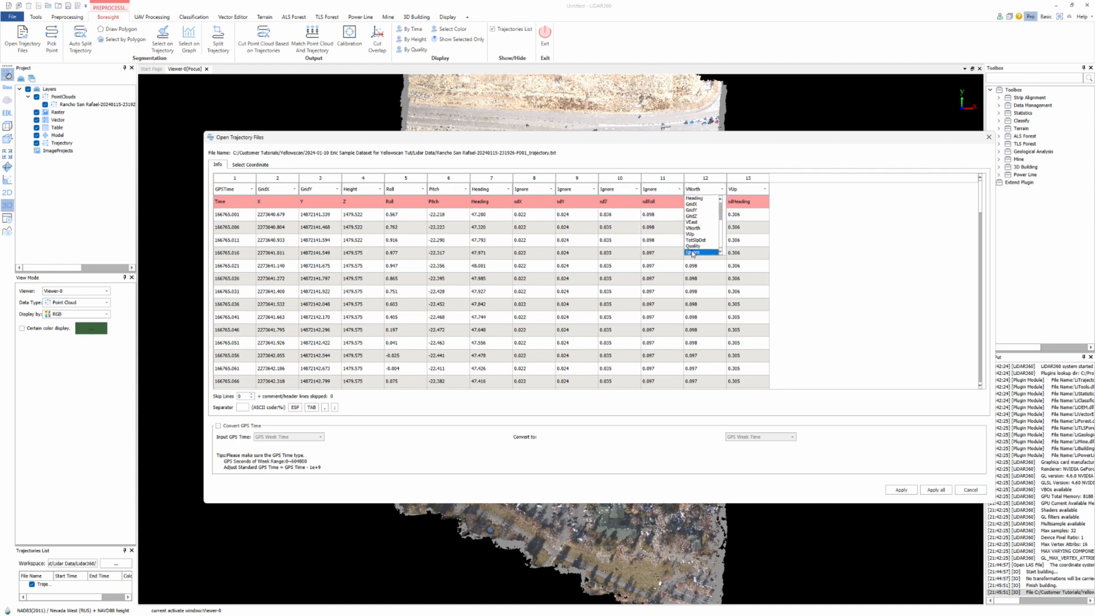
left_click(699, 251)
left_click(745, 190)
scroll(744, 228, "down", 3)
left_click(736, 251)
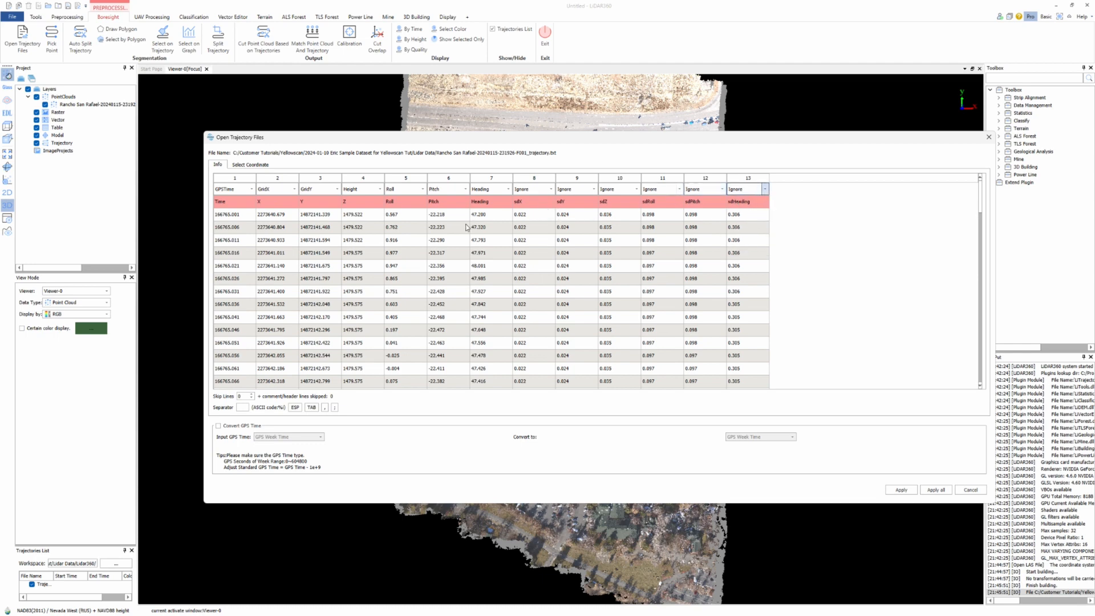
left_click(252, 394)
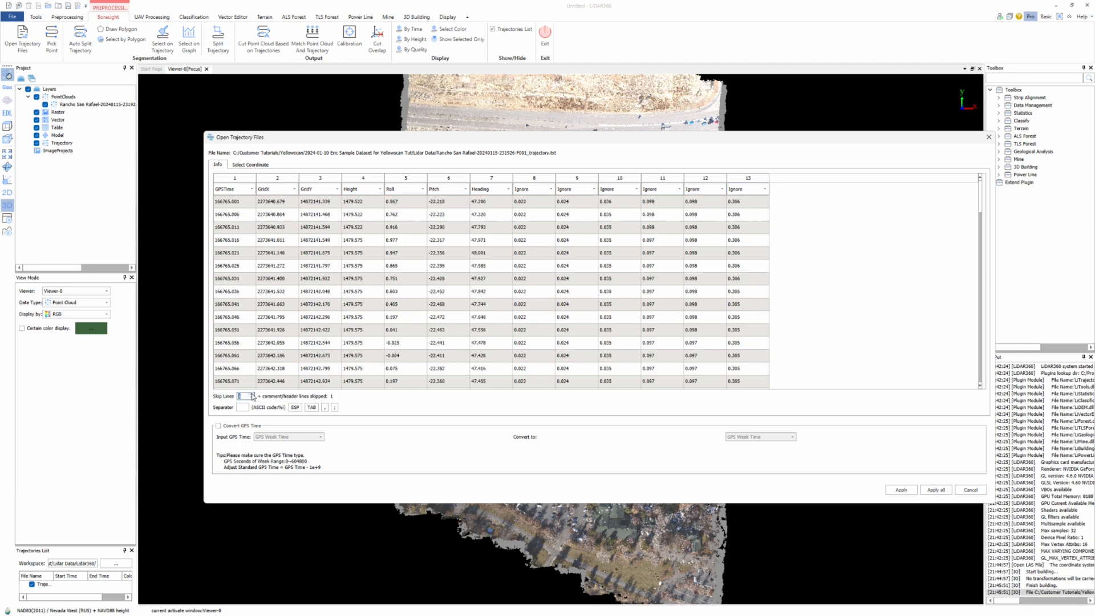
Choose NAD83(2011) / Nevada West (ftUS) + NAVD88 height as target coordinate system, and apply to all trajectory files using GridX/GridY without transformation
left_click(256, 165)
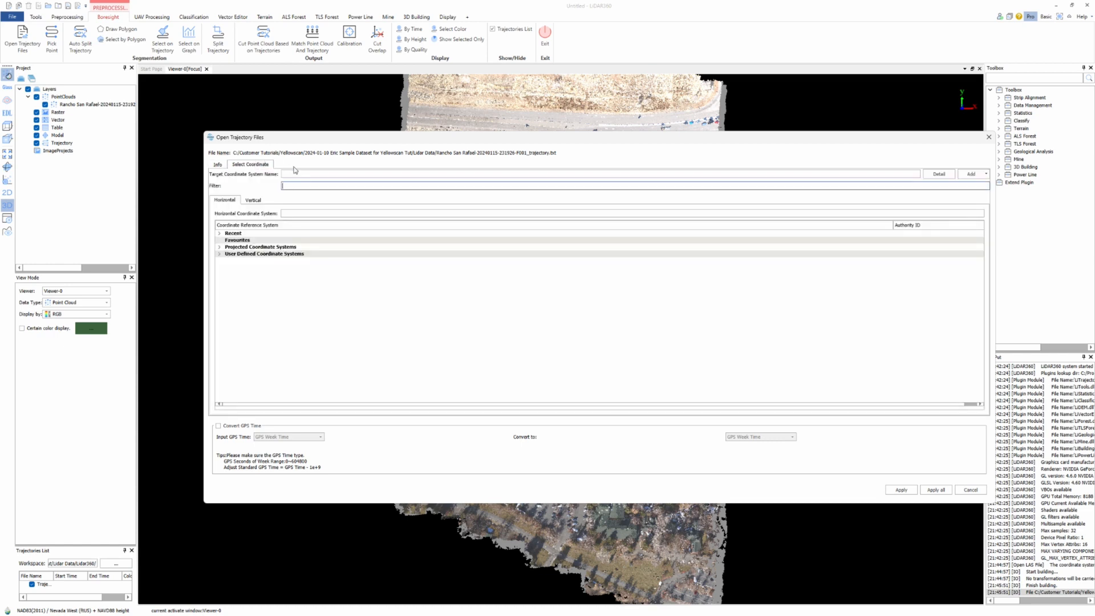
left_click(299, 187)
type("nevada")
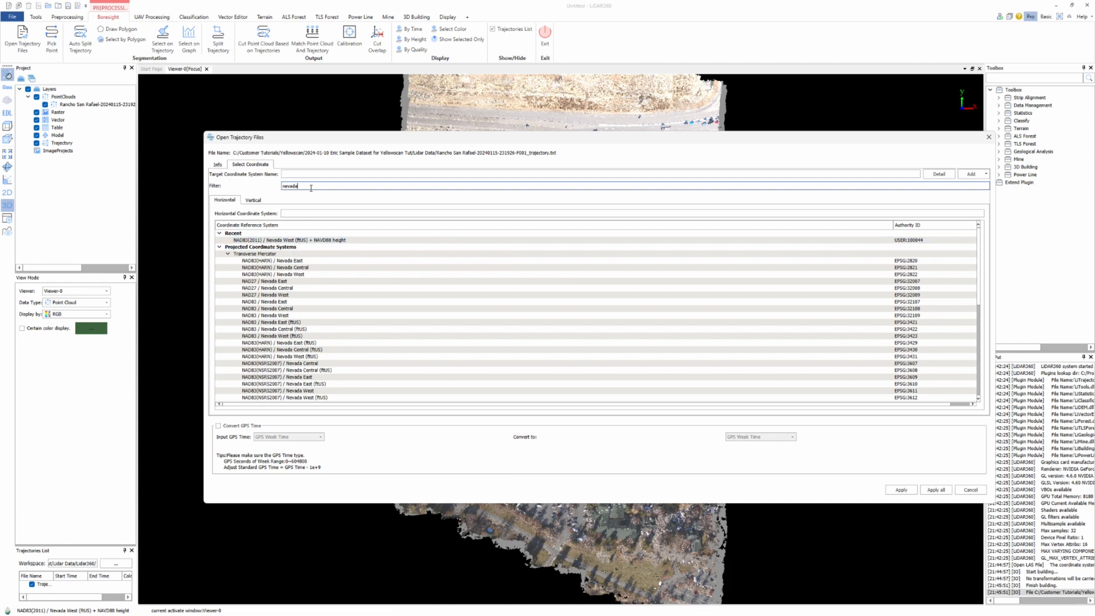
left_click(285, 240)
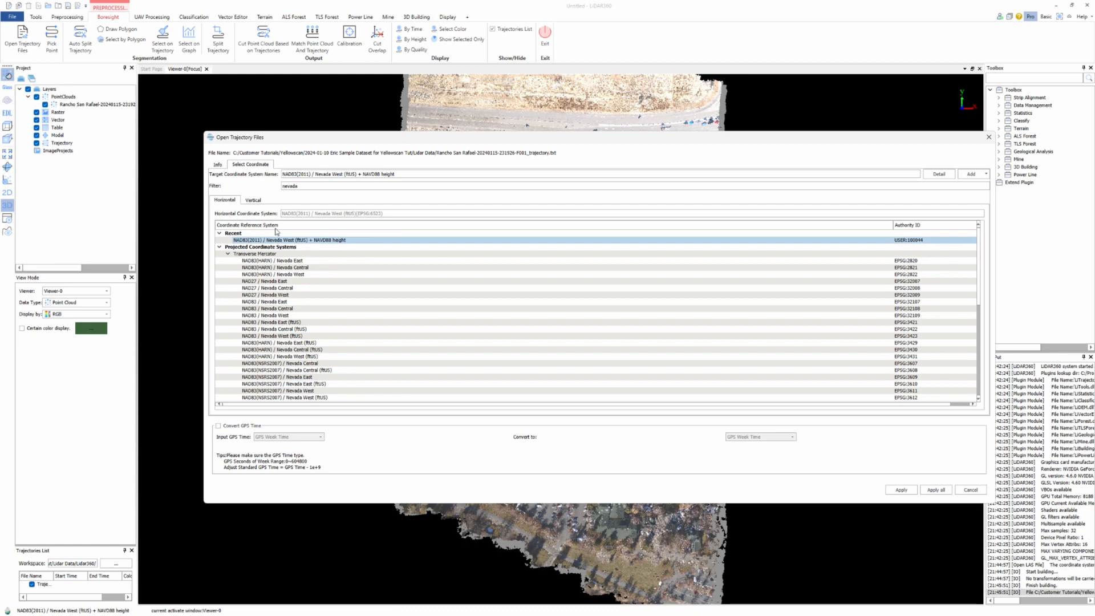
left_click(254, 201)
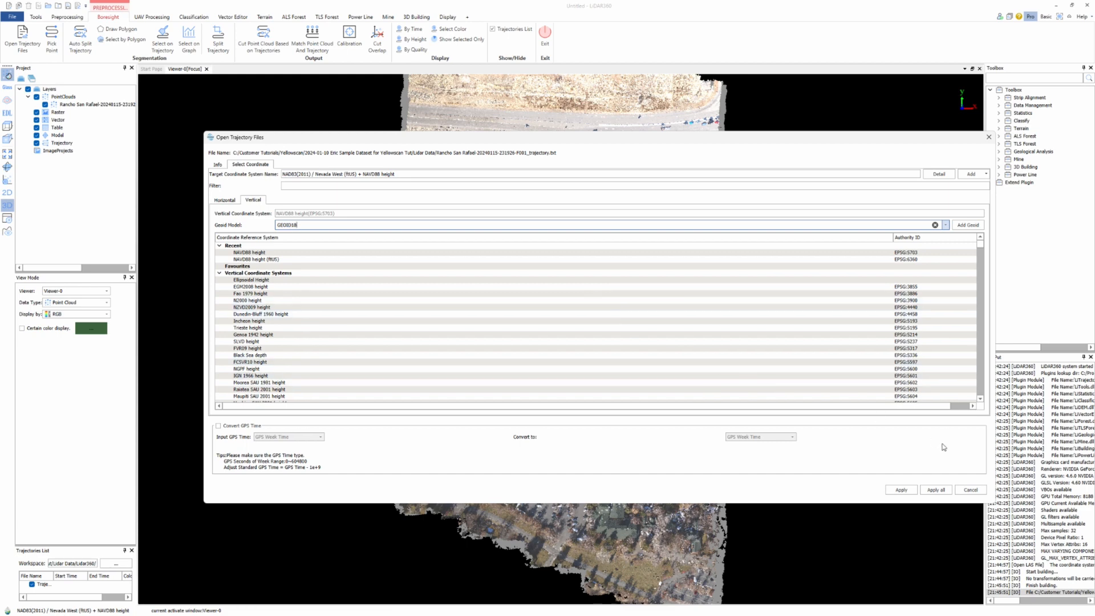
left_click(939, 493)
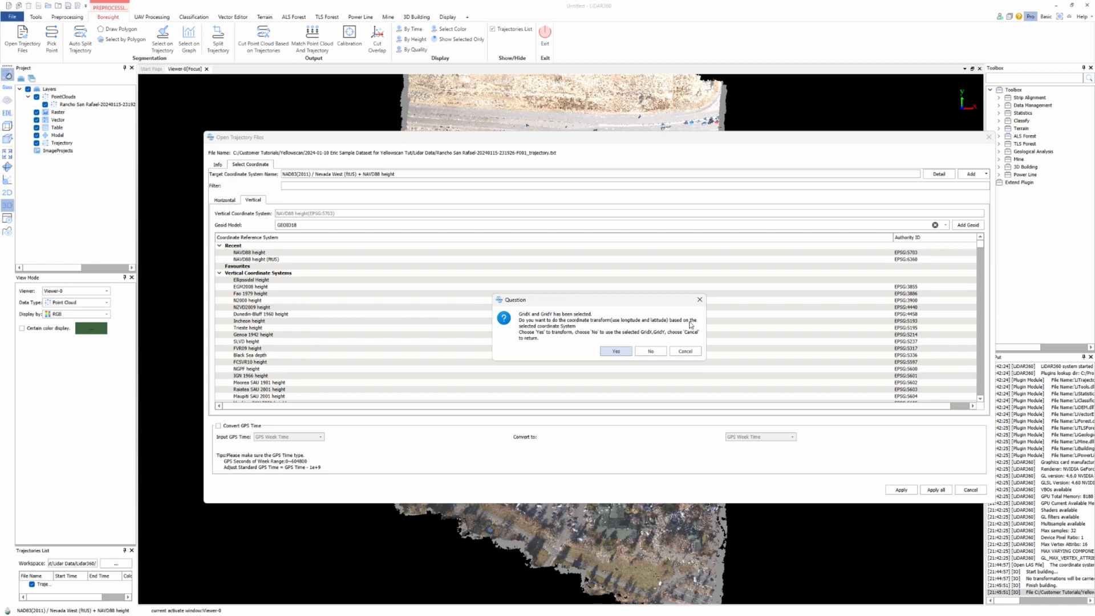
left_click(651, 351)
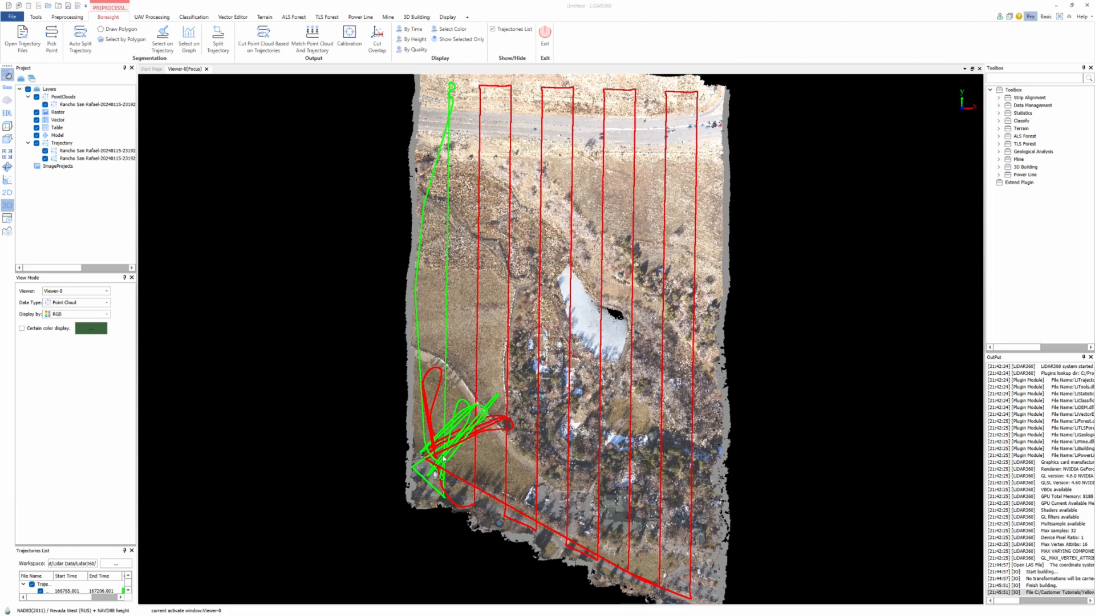
Examine both trajectories over the point cloud, including the calibration loops, turns and the ends of the flight lines
scroll(443, 457, "up", 3)
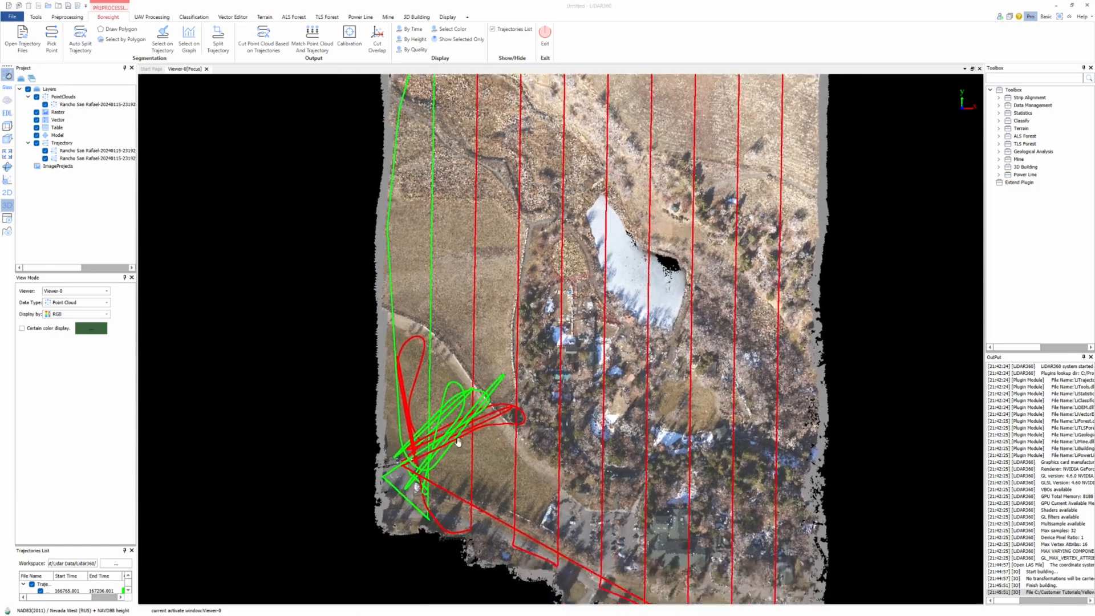
scroll(458, 441, "up", 5)
scroll(401, 440, "up", 5)
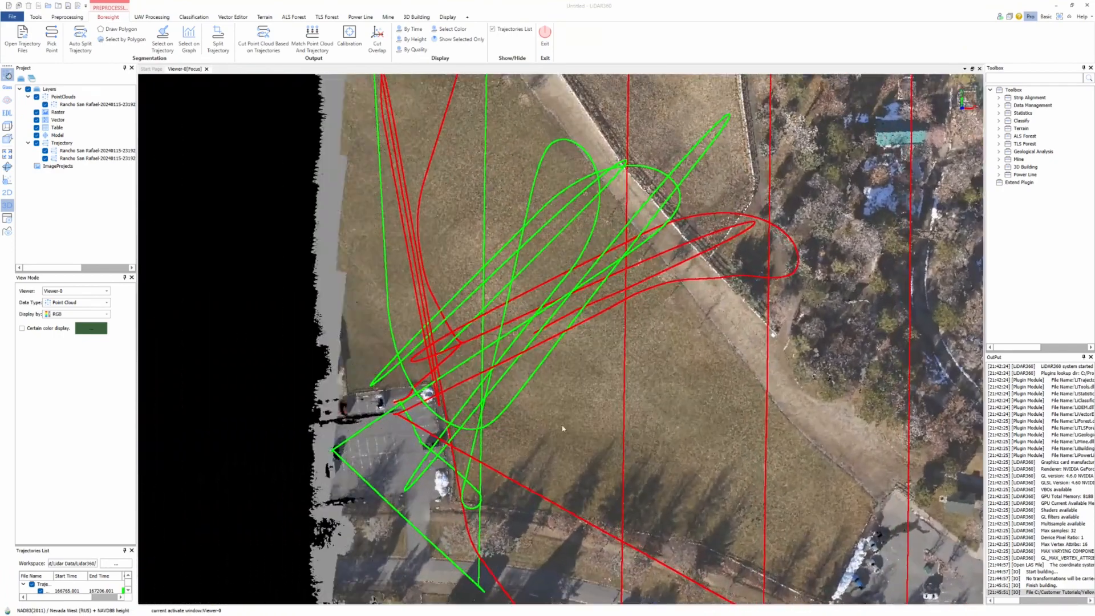
scroll(516, 324, "down", 3)
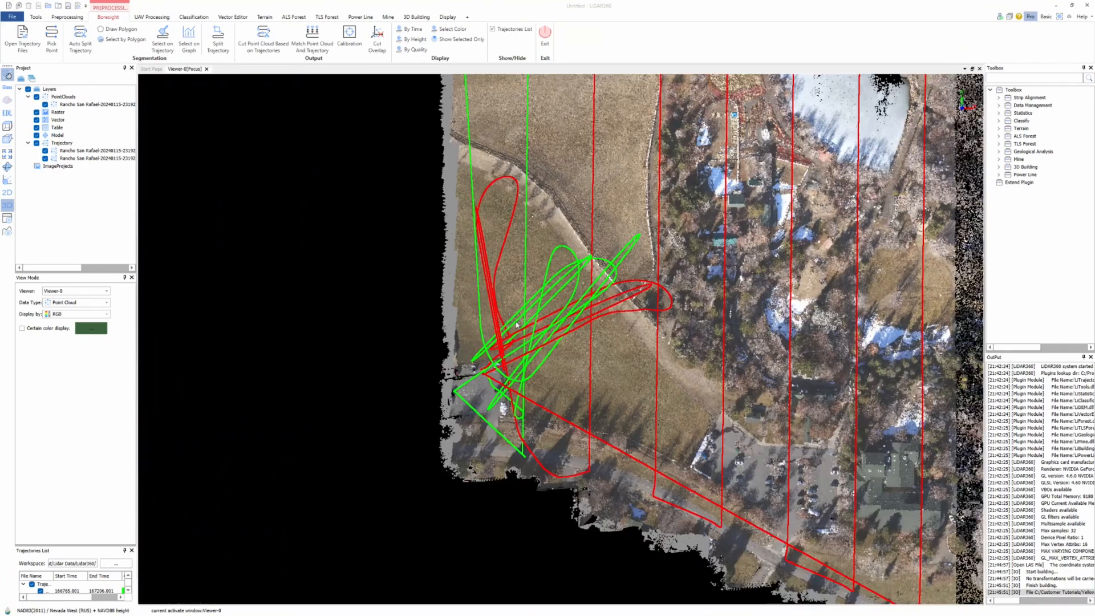
scroll(517, 324, "down", 1)
middle_click_drag(957, 588, 582, 424)
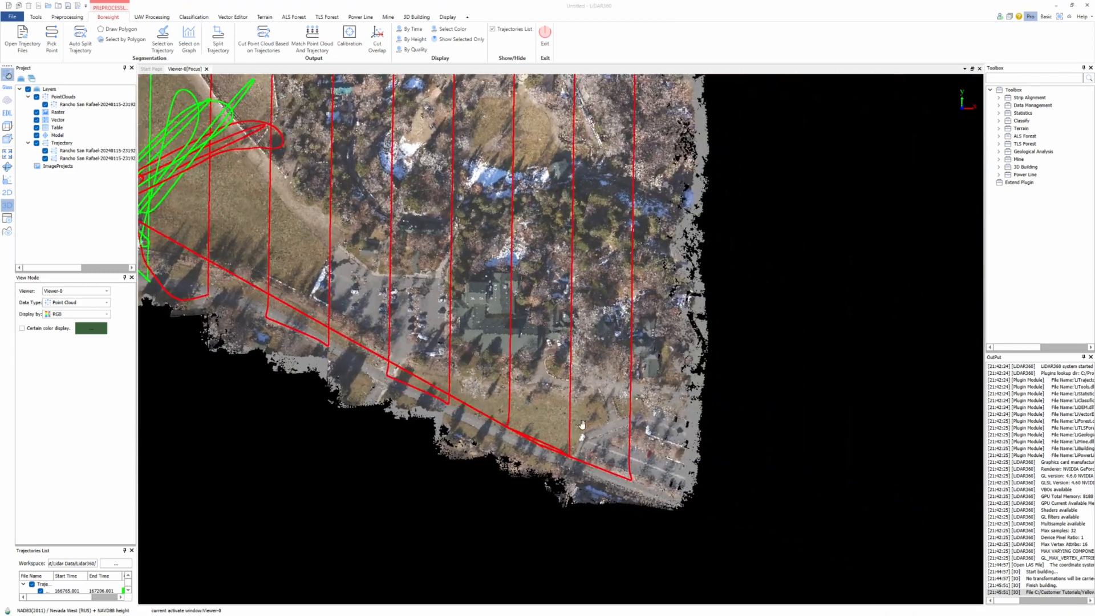
scroll(582, 424, "up", 3)
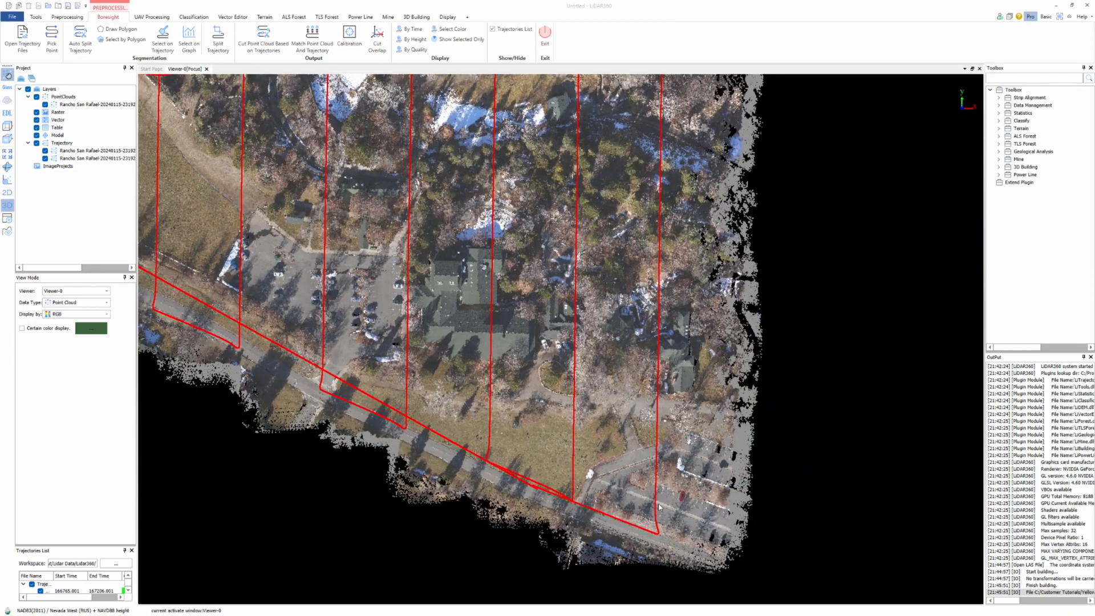
scroll(653, 412, "down", 6)
middle_click_drag(569, 383, 599, 420)
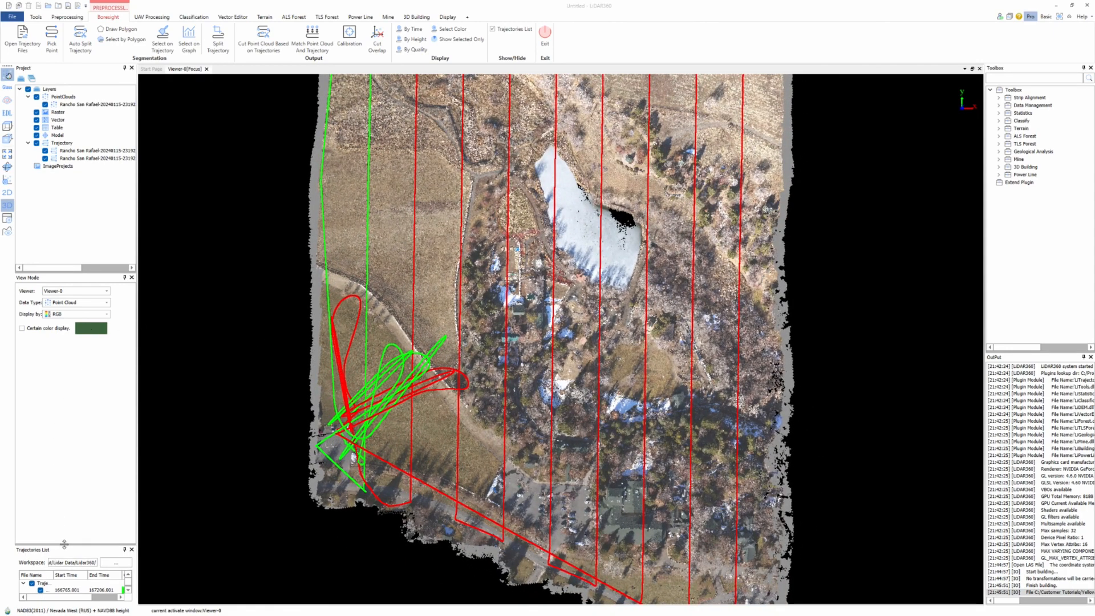
Enlarge the trajectories list and hide the green trajectory that starts at 166765.001
left_click_drag(64, 546, 63, 449)
left_click(39, 495)
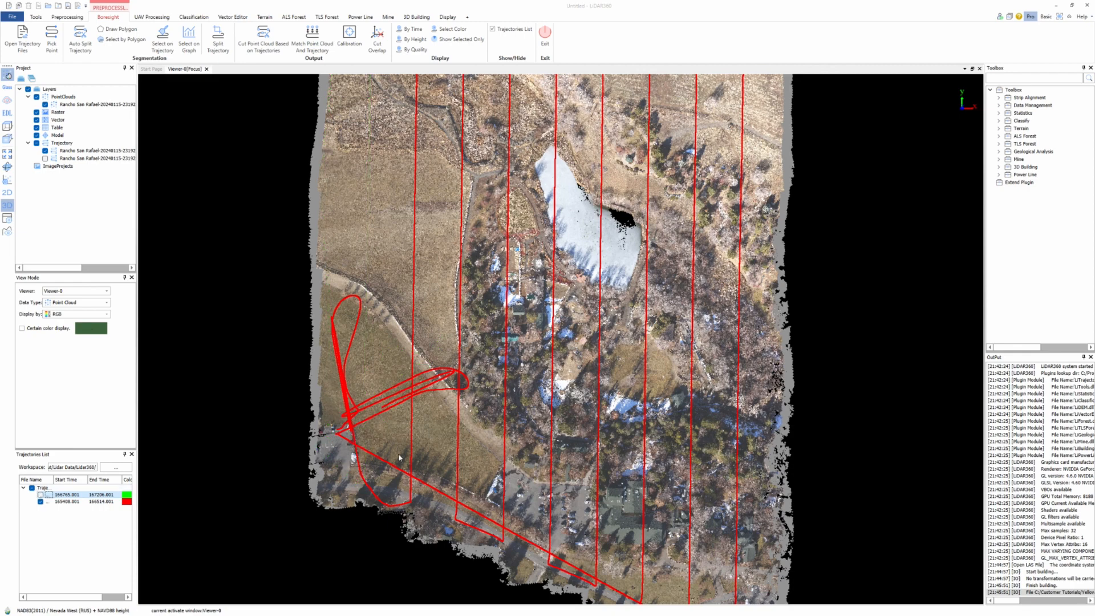
scroll(397, 455, "down", 3)
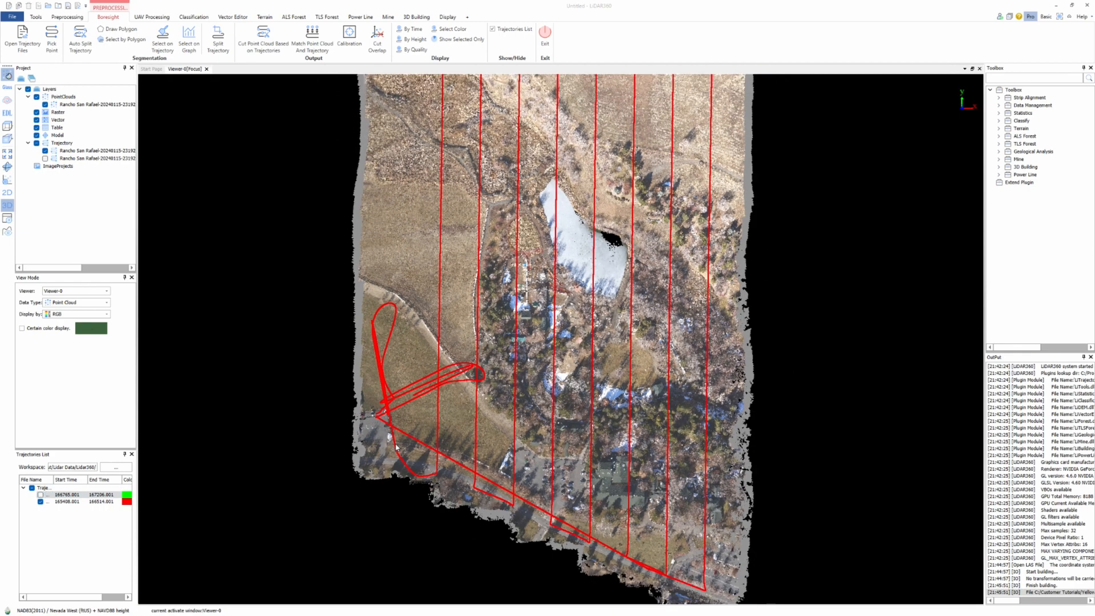
middle_click_drag(441, 424, 433, 447)
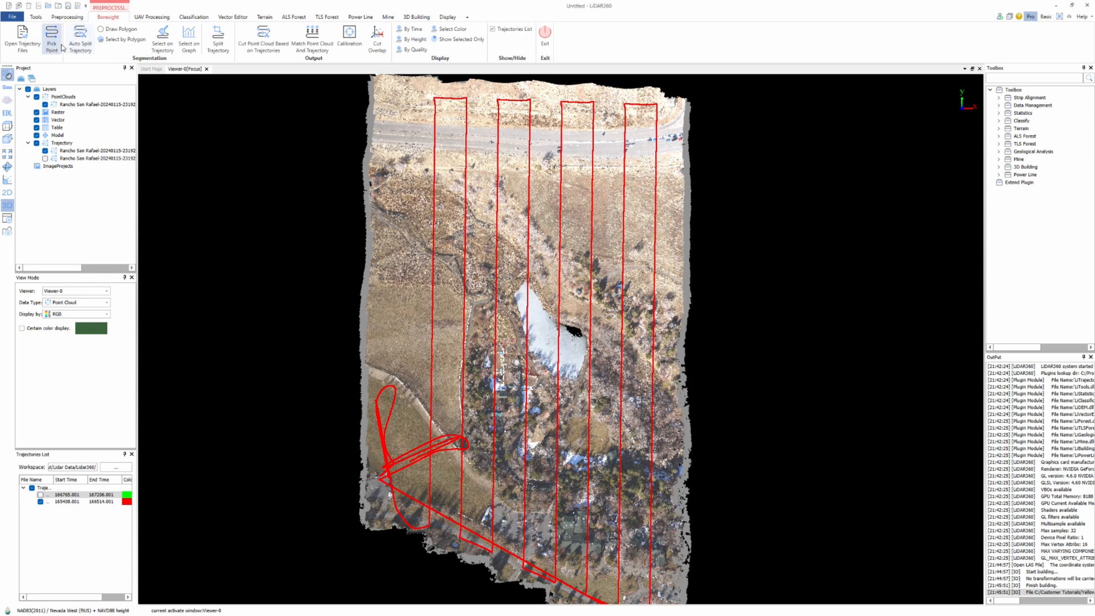
Draw a segmentation polygon around the red trajectory's parallel flight lines, excluding the turns at both ends and following the slanted southern edge
left_click(123, 30)
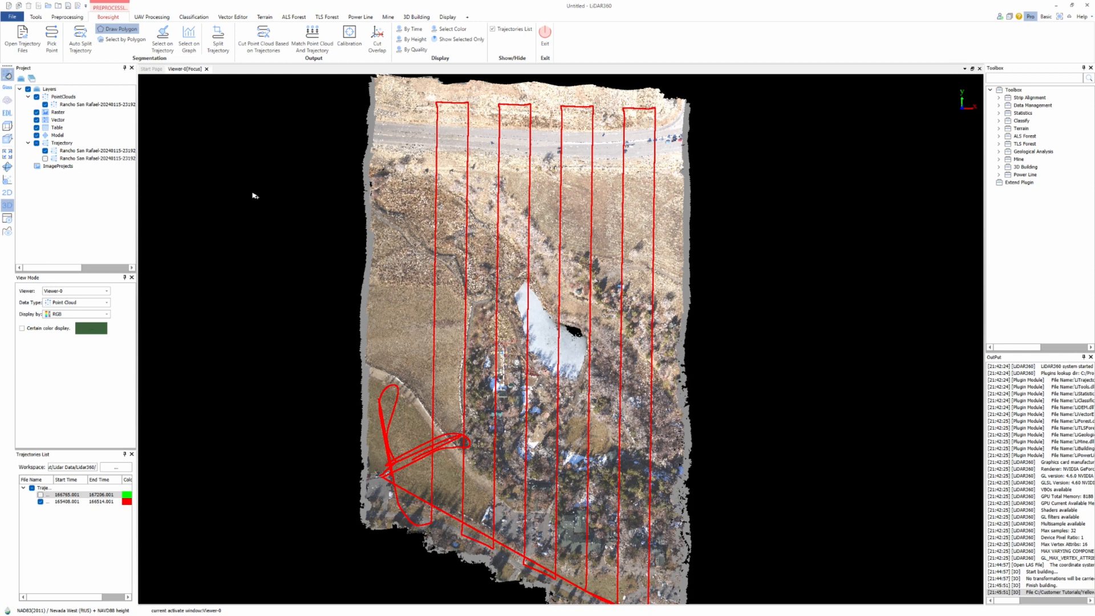
left_click(162, 37)
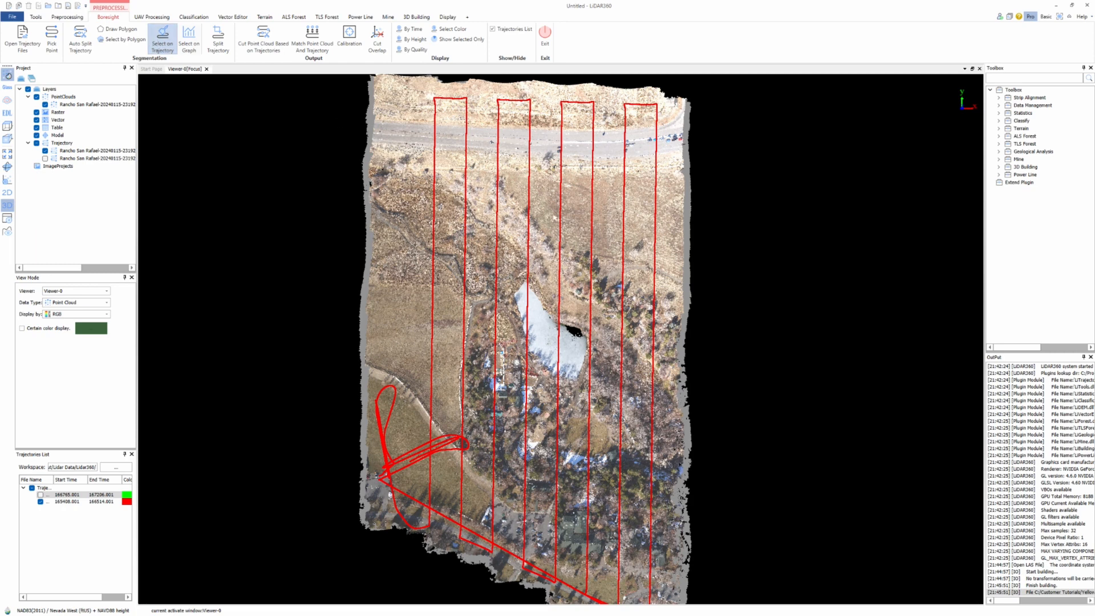
left_click(120, 29)
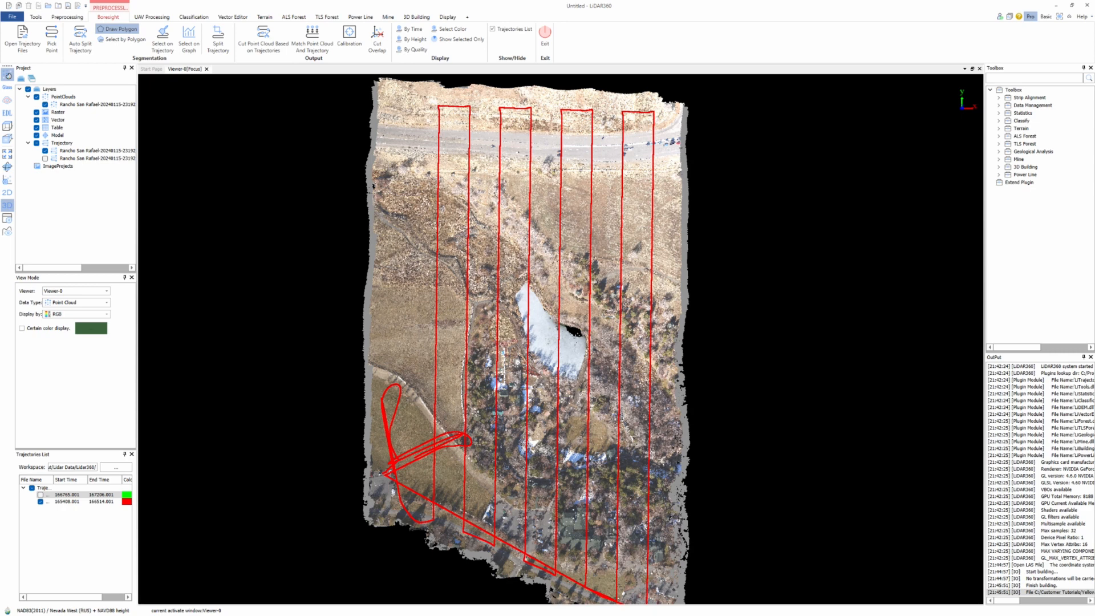
left_click(433, 114)
left_click(661, 119)
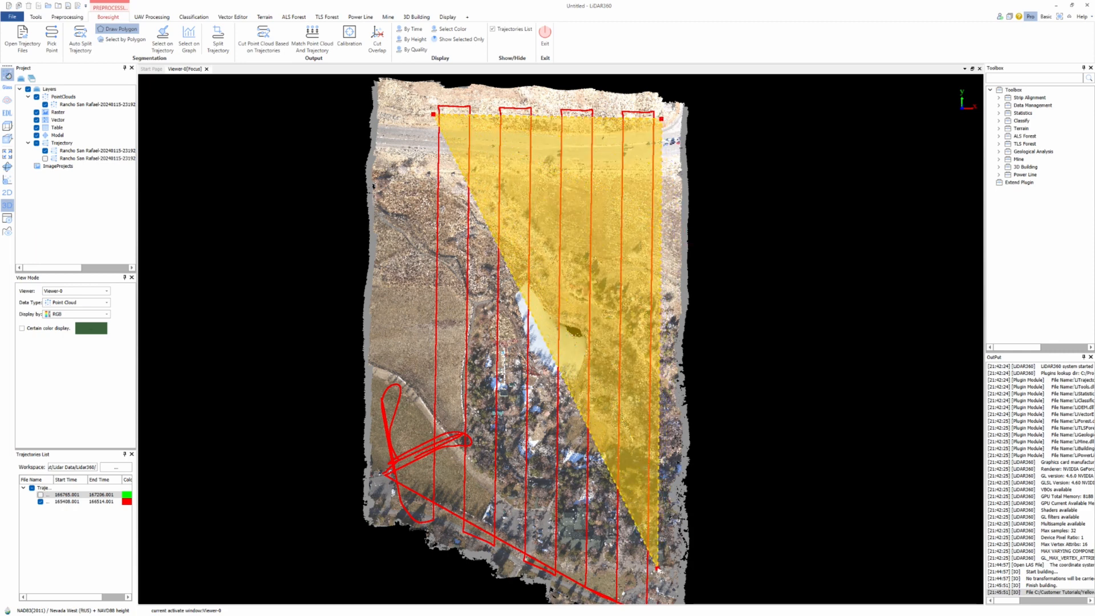
middle_click_drag(657, 567, 666, 361)
scroll(673, 388, "up", 3)
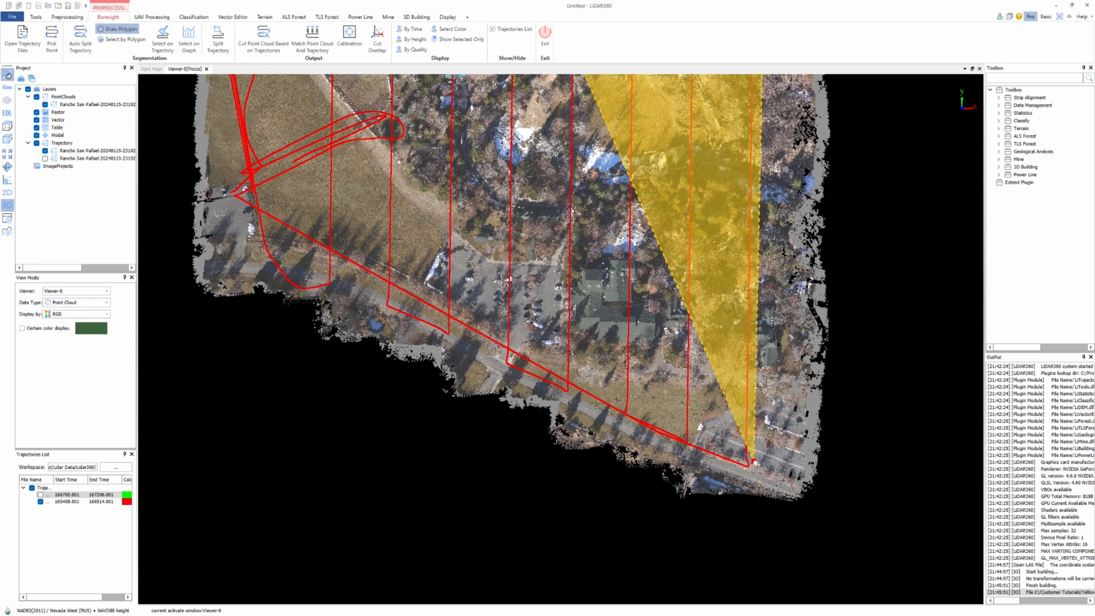
left_click(751, 460)
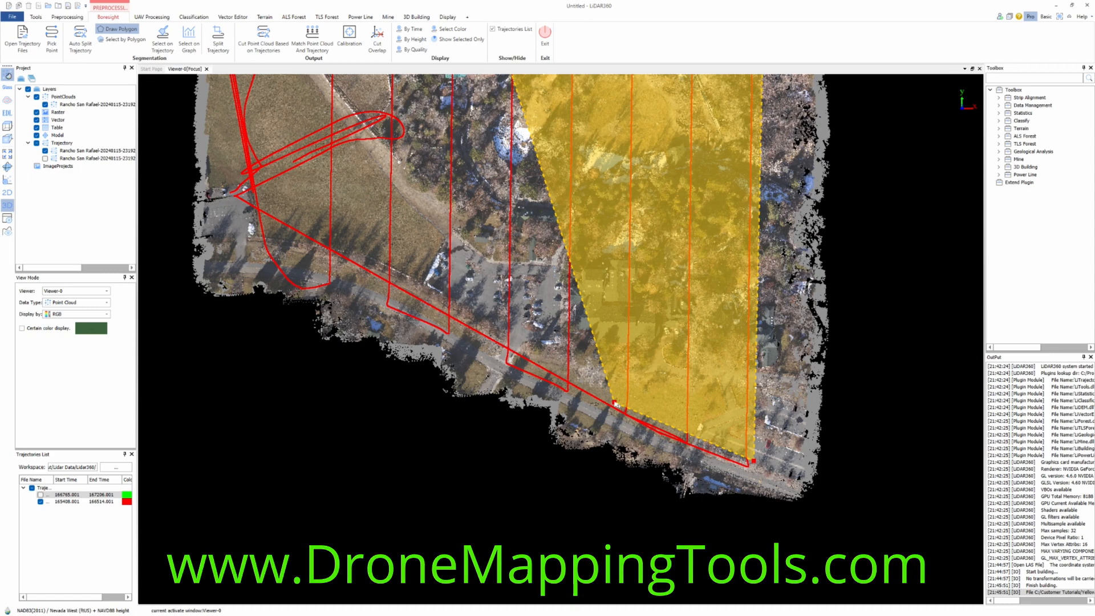
left_click(616, 402)
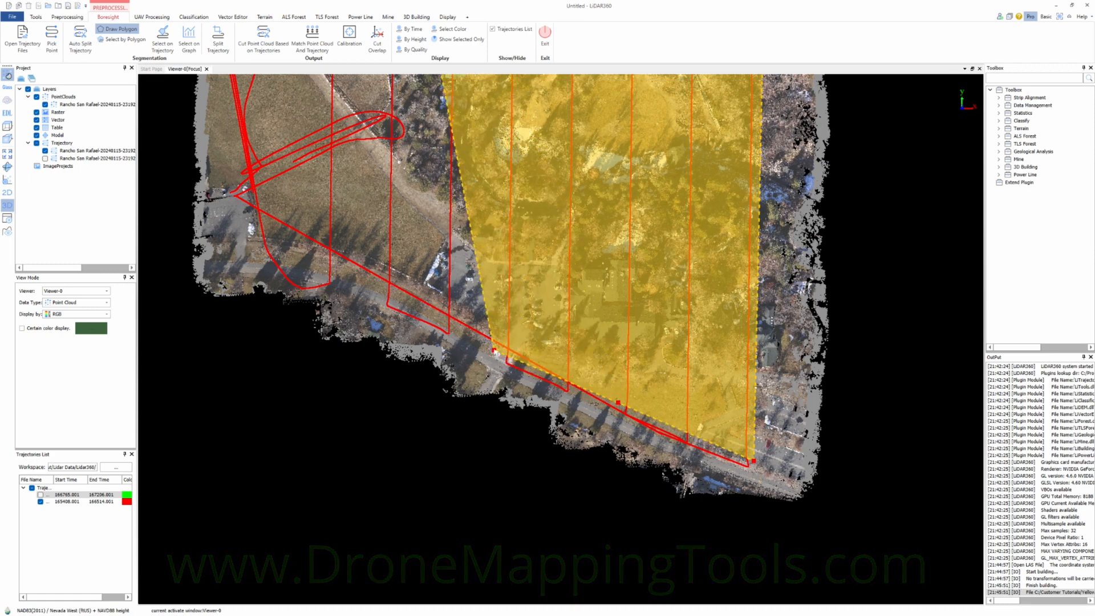
left_click(493, 350)
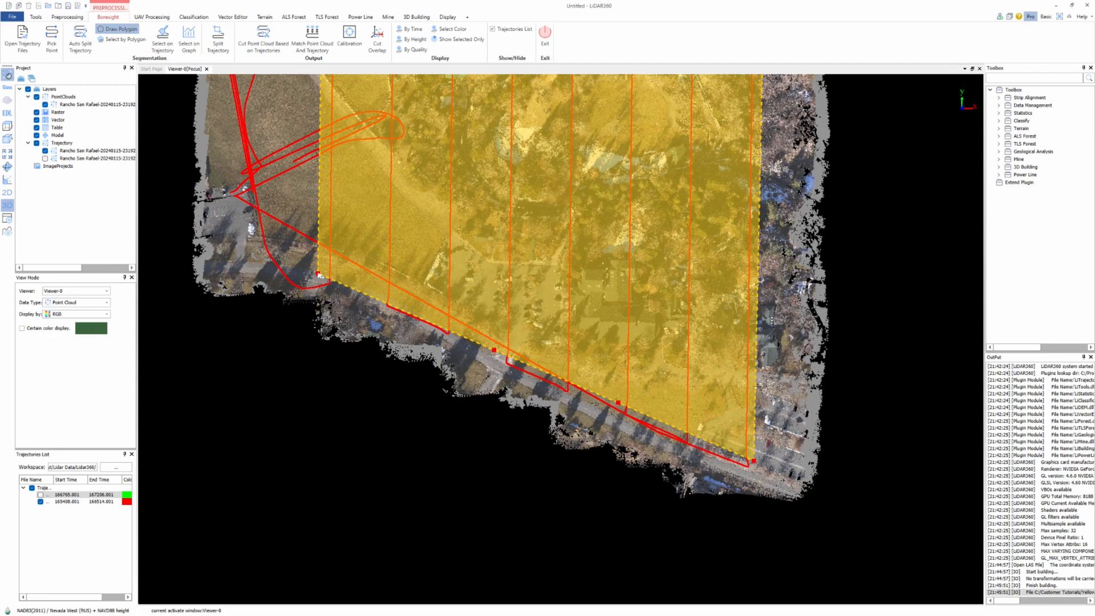
scroll(395, 398, "down", 5)
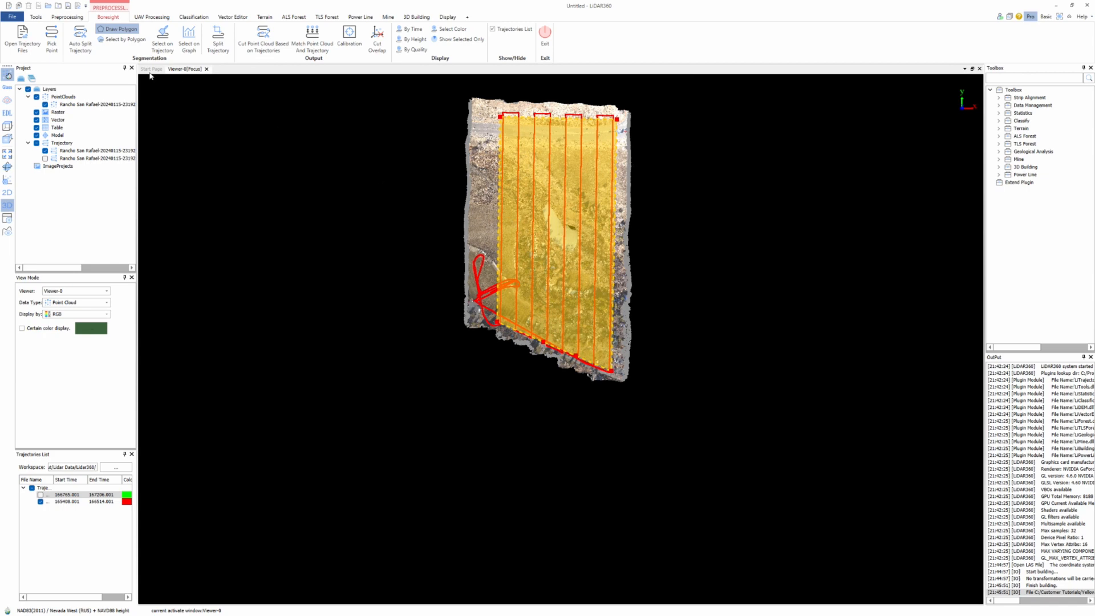
Select the trajectory segments inside the drawn polygon, and display the green trajectory in place of the red one
left_click(124, 41)
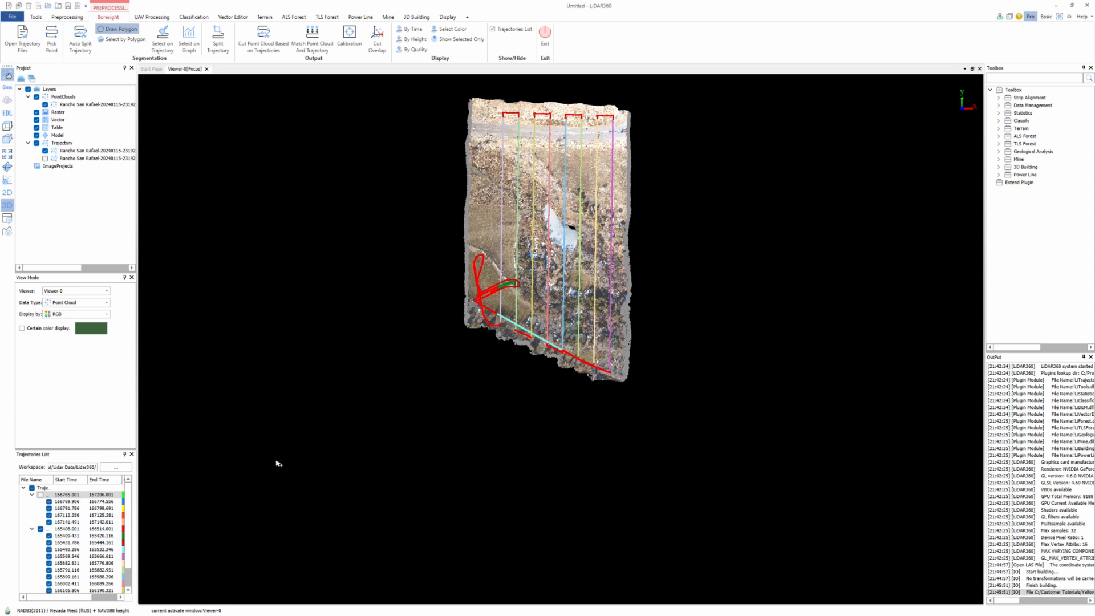
left_click(41, 530)
left_click(40, 495)
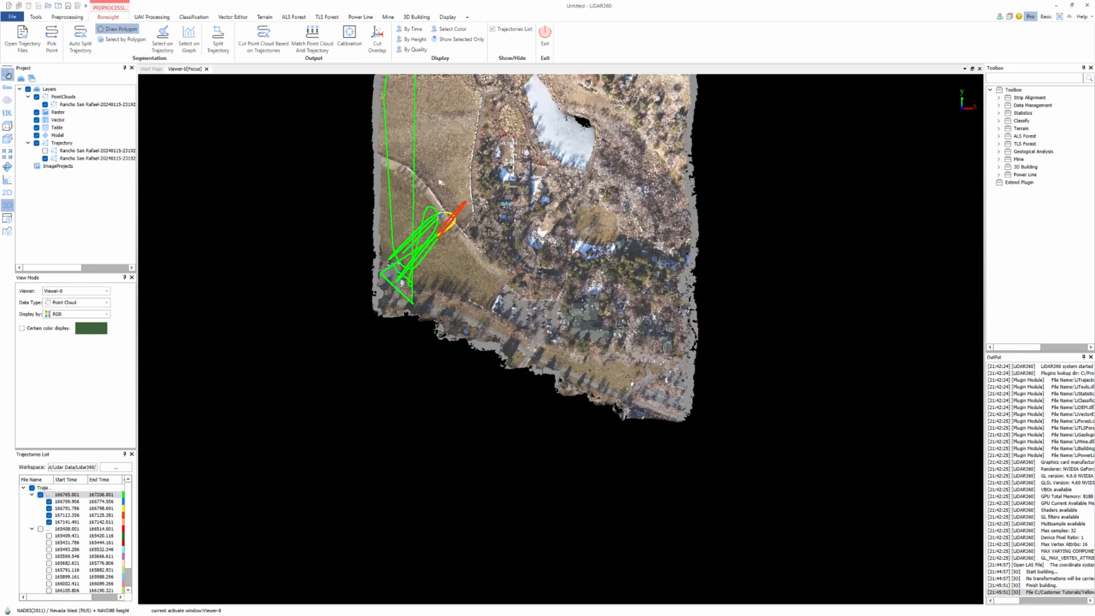
Examine the green trajectory's two long north-south passes, its northern turn and the loops at its southern end
scroll(441, 180, "down", 2)
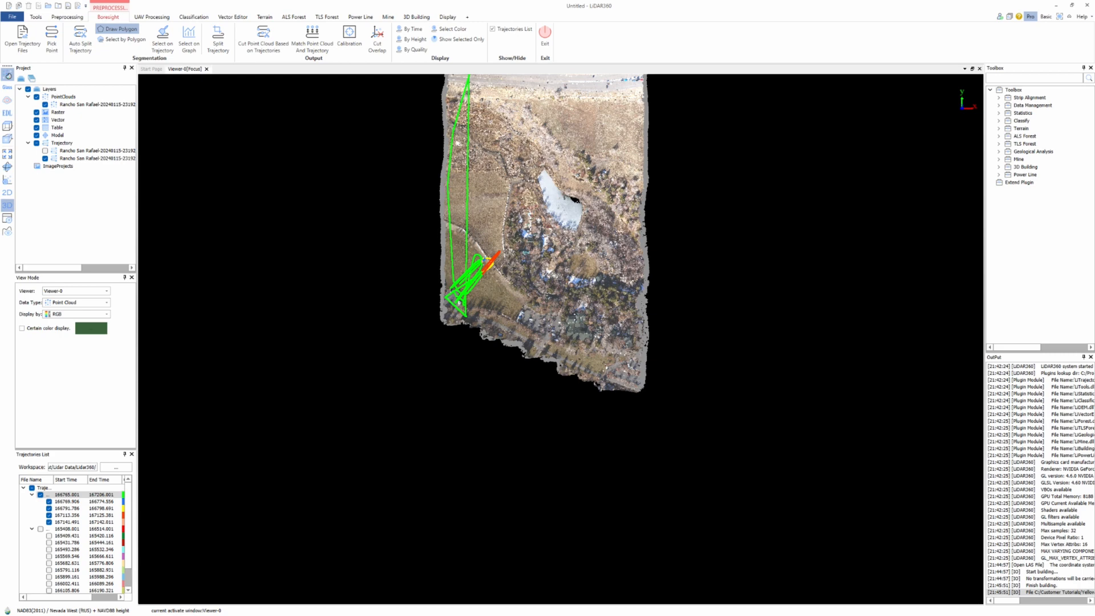
scroll(486, 310, "up", 1)
middle_click_drag(486, 310, 557, 471)
scroll(553, 459, "down", 1)
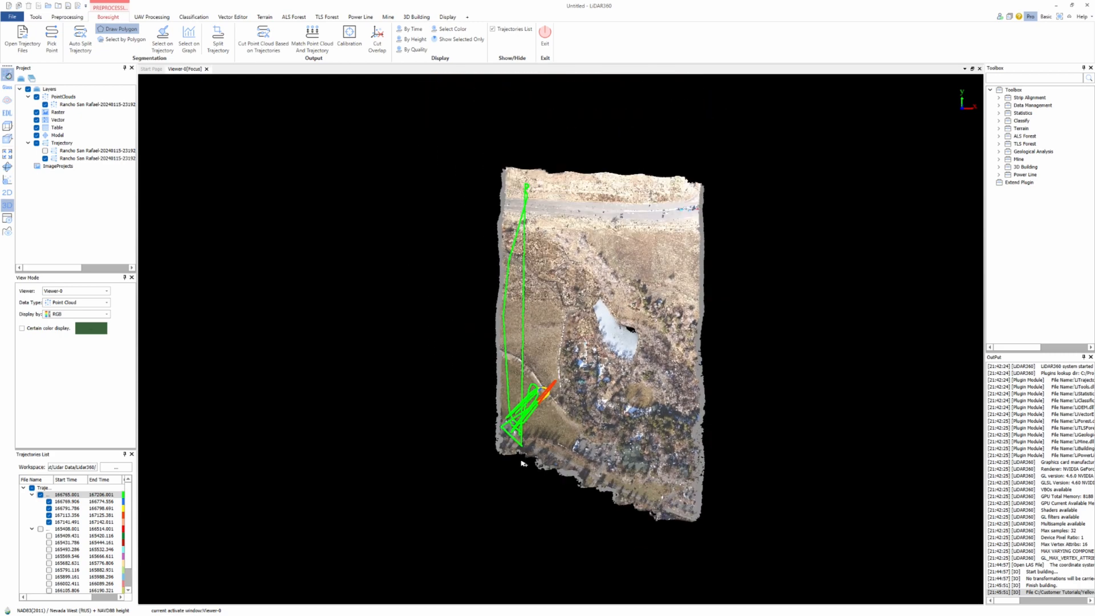
scroll(515, 453, "up", 2)
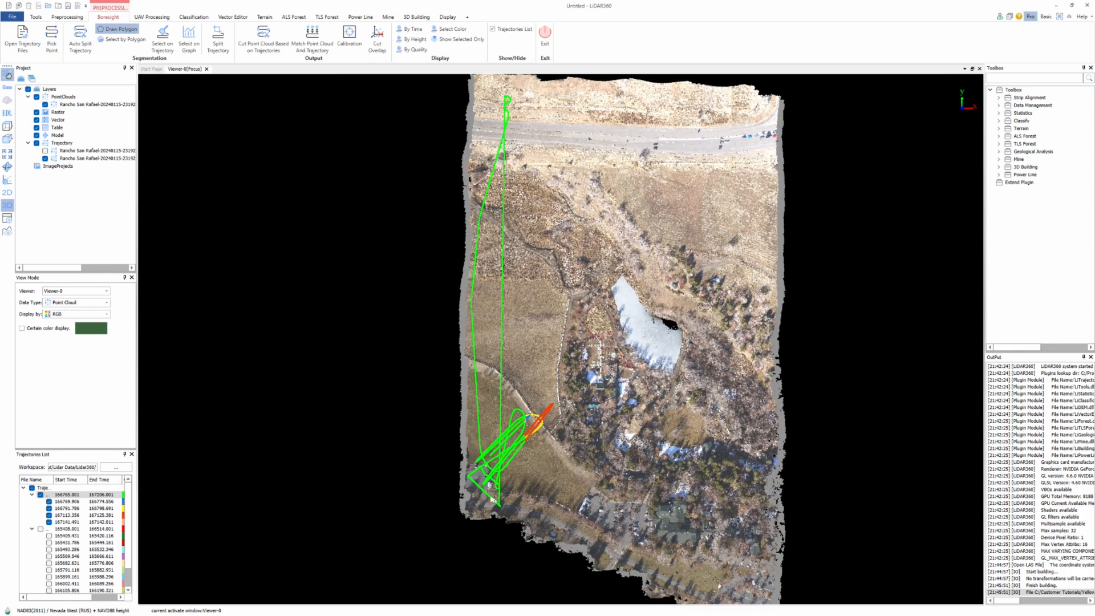
scroll(495, 516, "up", 1)
middle_click_drag(496, 513, 524, 461)
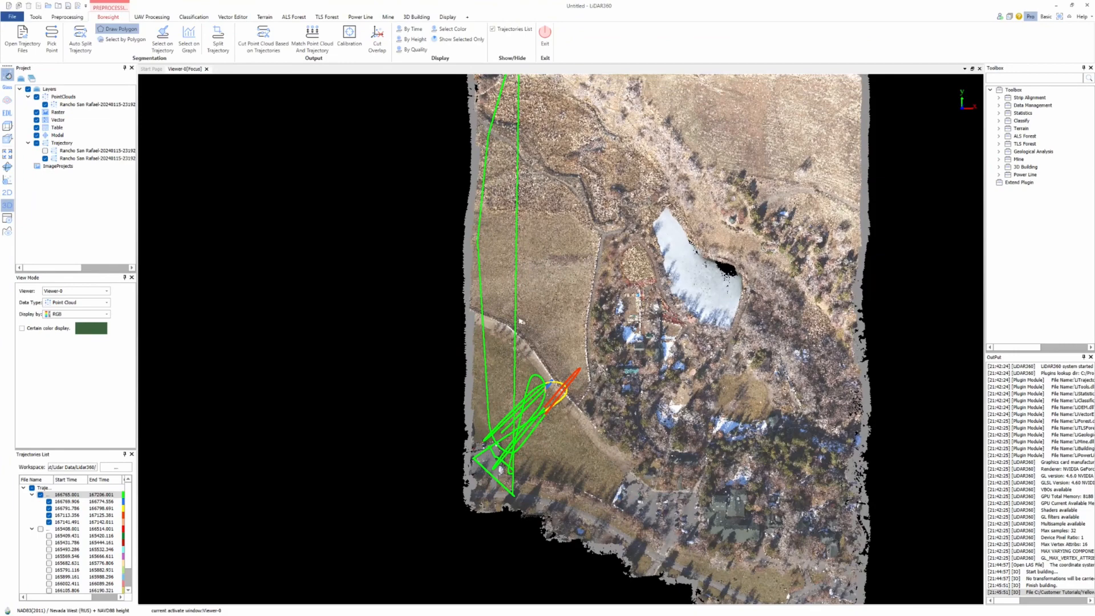
scroll(520, 321, "down", 1)
scroll(533, 181, "down", 1)
scroll(535, 123, "up", 2)
middle_click_drag(536, 134, 553, 305)
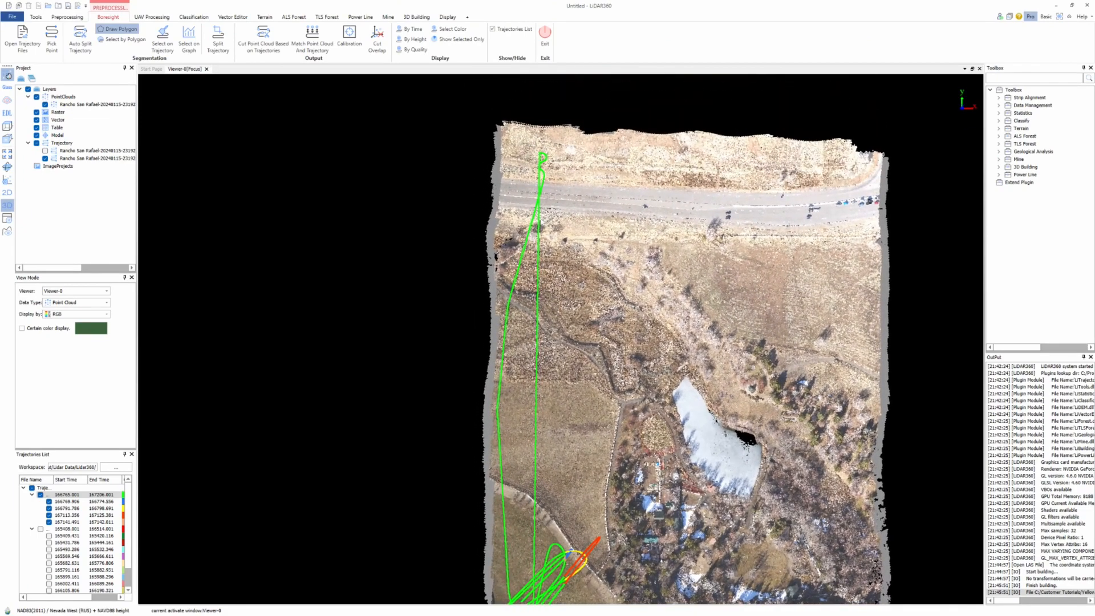
scroll(543, 222, "up", 2)
scroll(543, 222, "down", 1)
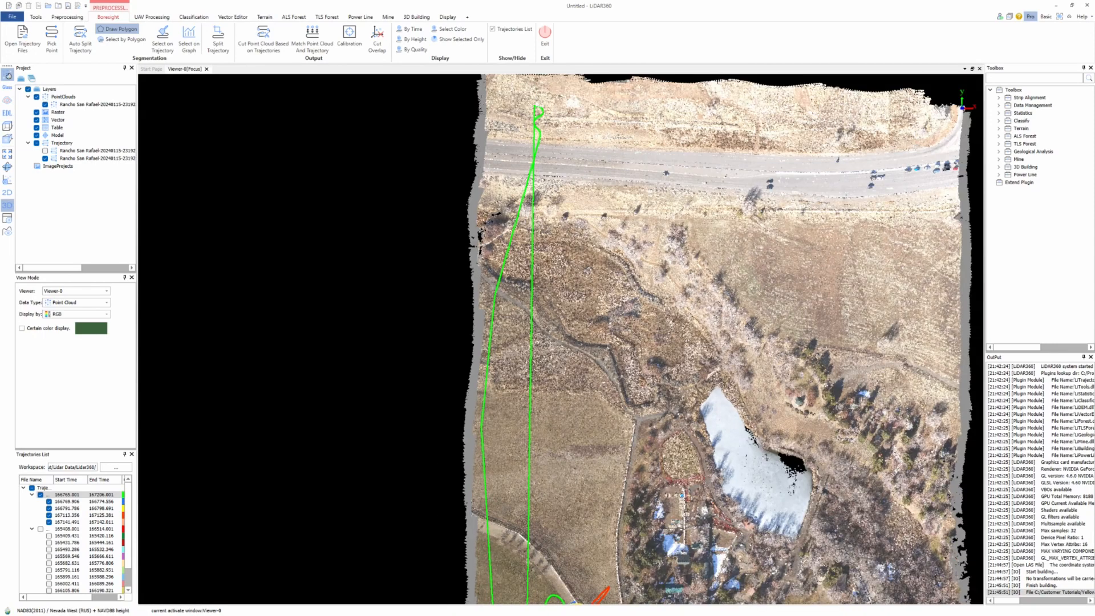
Use Select on Trajectory to pick the green trajectory's straight north-south line from its northern end to its southern corner
left_click(164, 42)
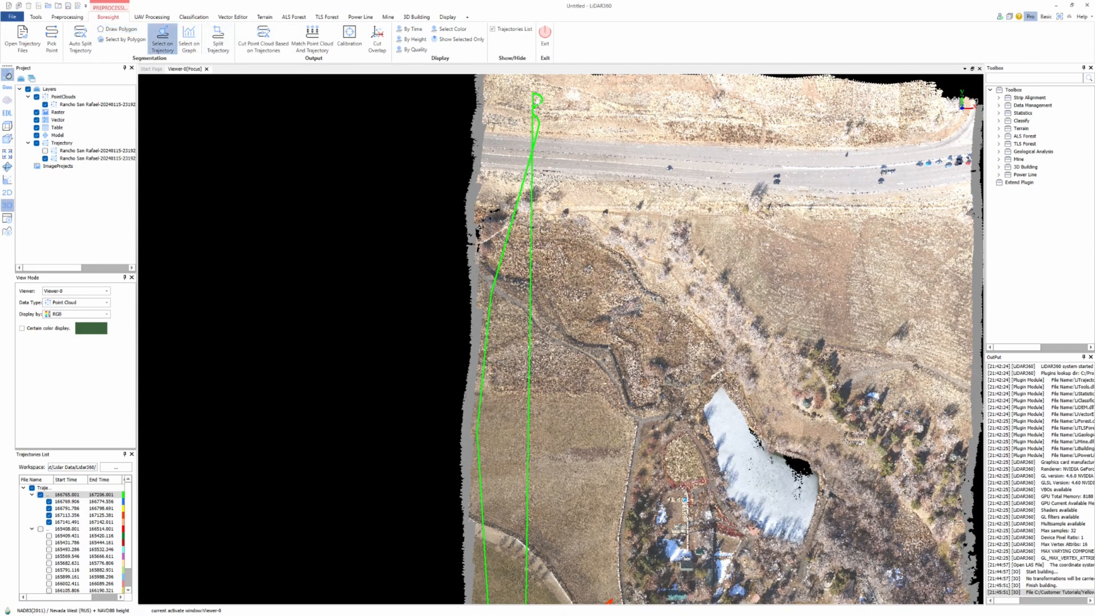
left_click(533, 103)
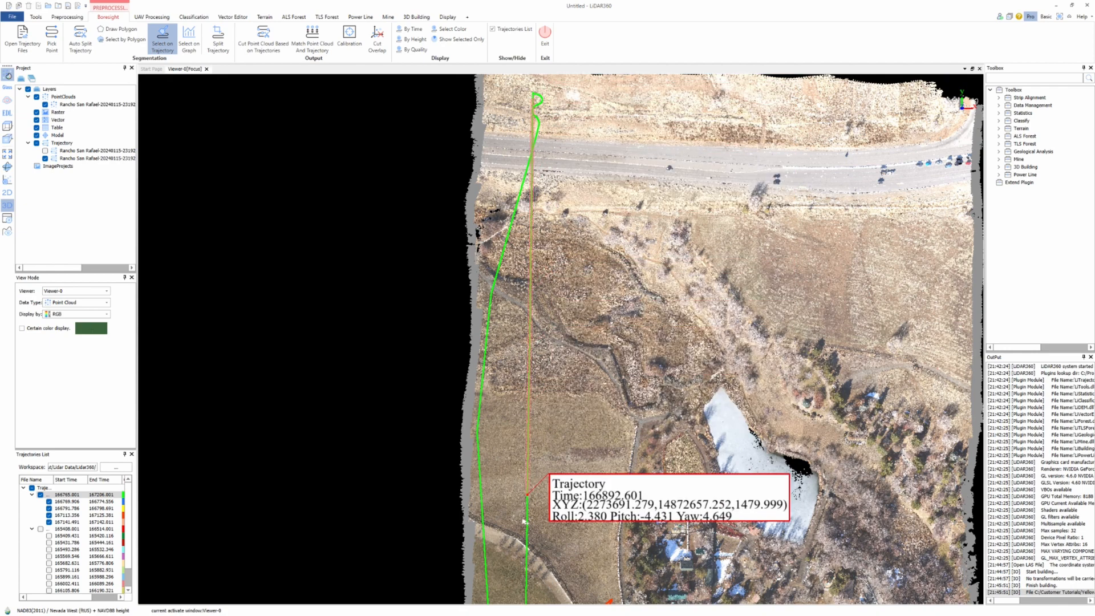
middle_click_drag(528, 545, 521, 456)
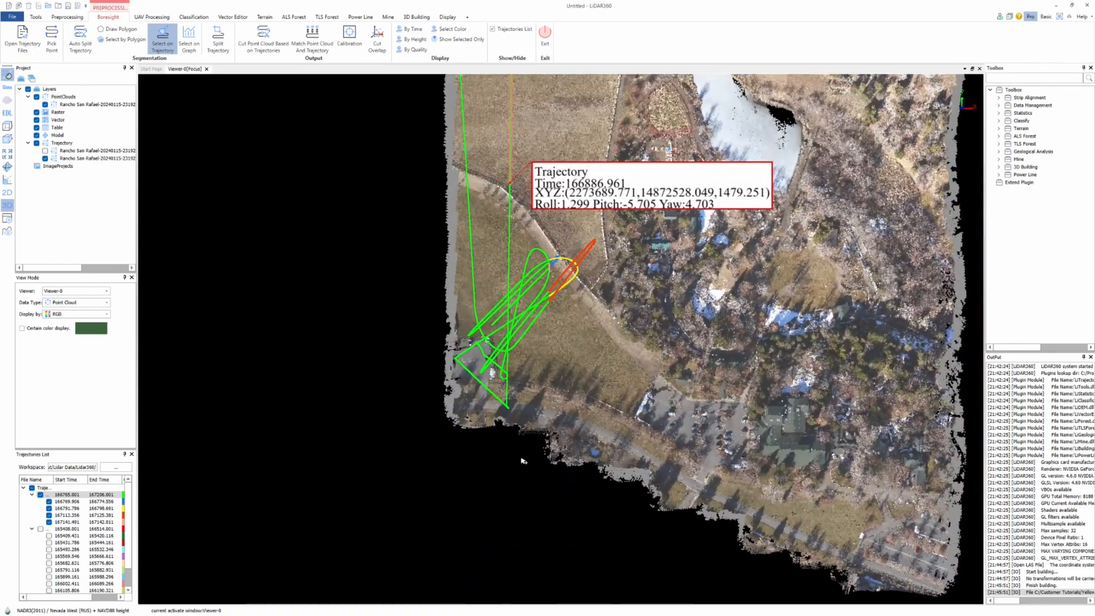
left_click(509, 401)
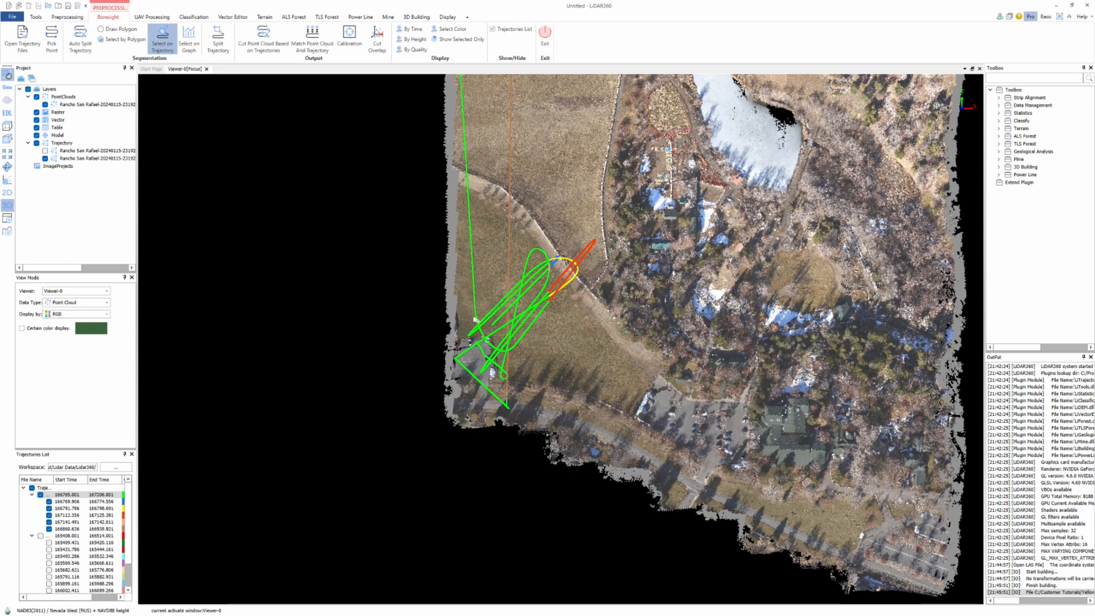
Select the green trajectory's western pass from just above the southern loops to the bend south of the road
middle_click_drag(568, 349, 596, 399)
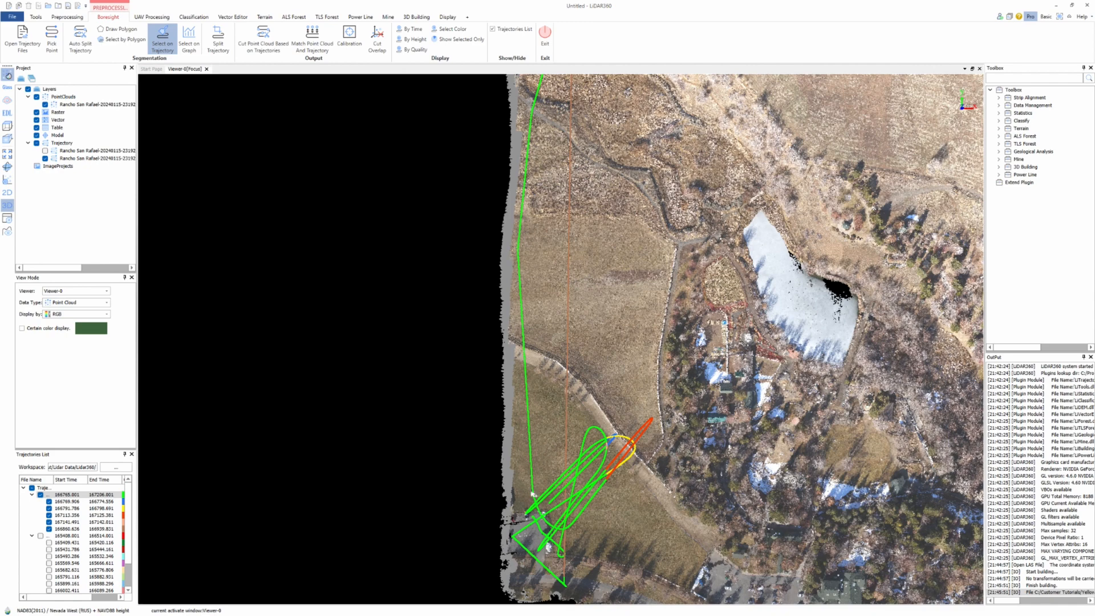
left_click(533, 494)
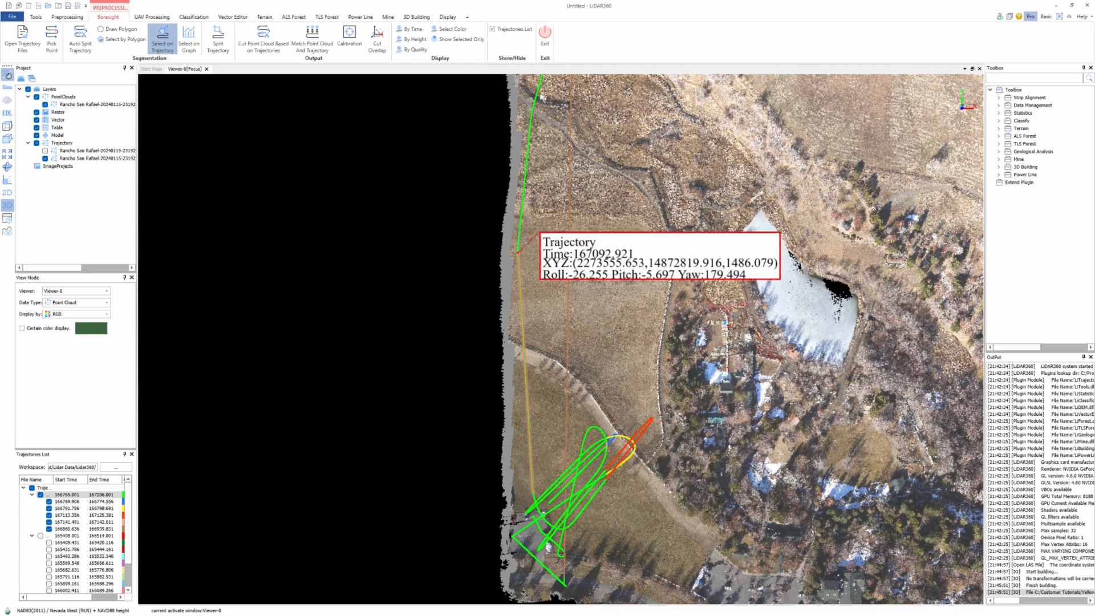
middle_click_drag(534, 102, 476, 384)
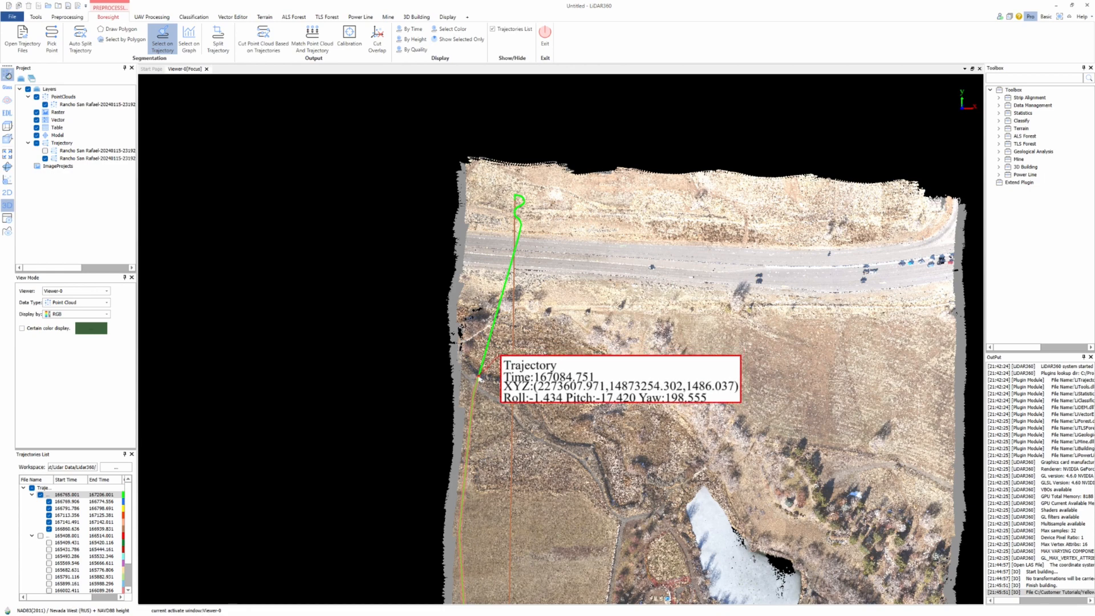
left_click(479, 377)
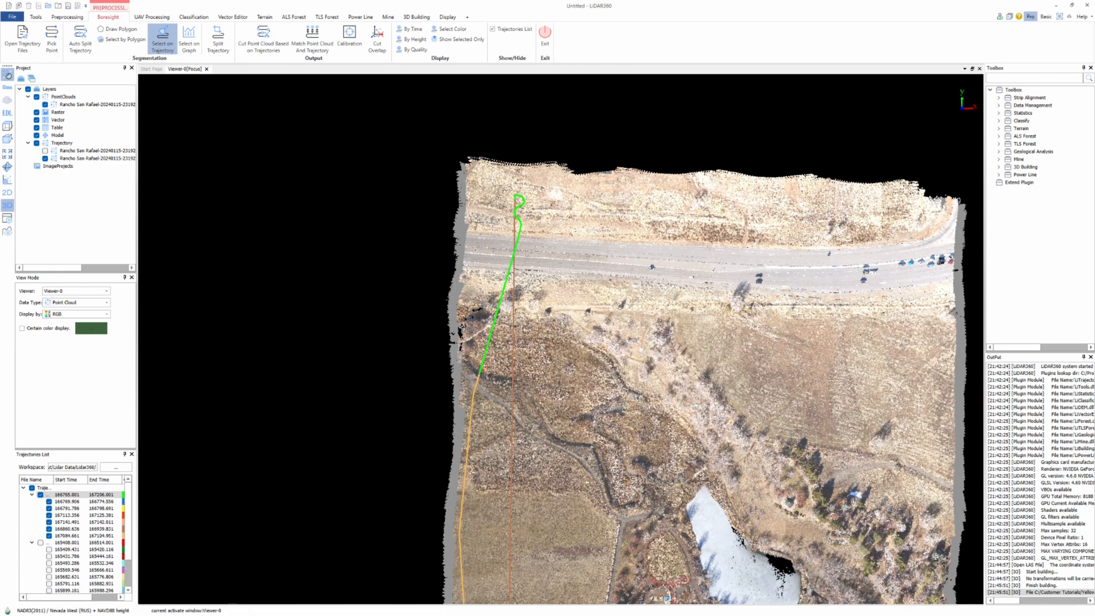
Show the red trajectory again and split the trajectories into the selected segments
left_click(40, 544)
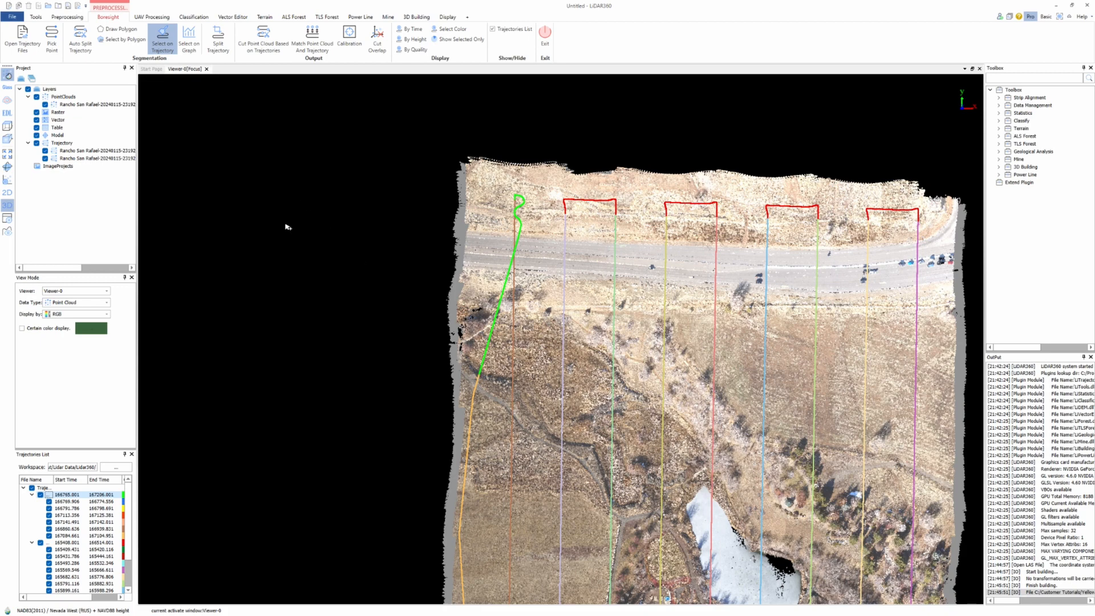
left_click(218, 43)
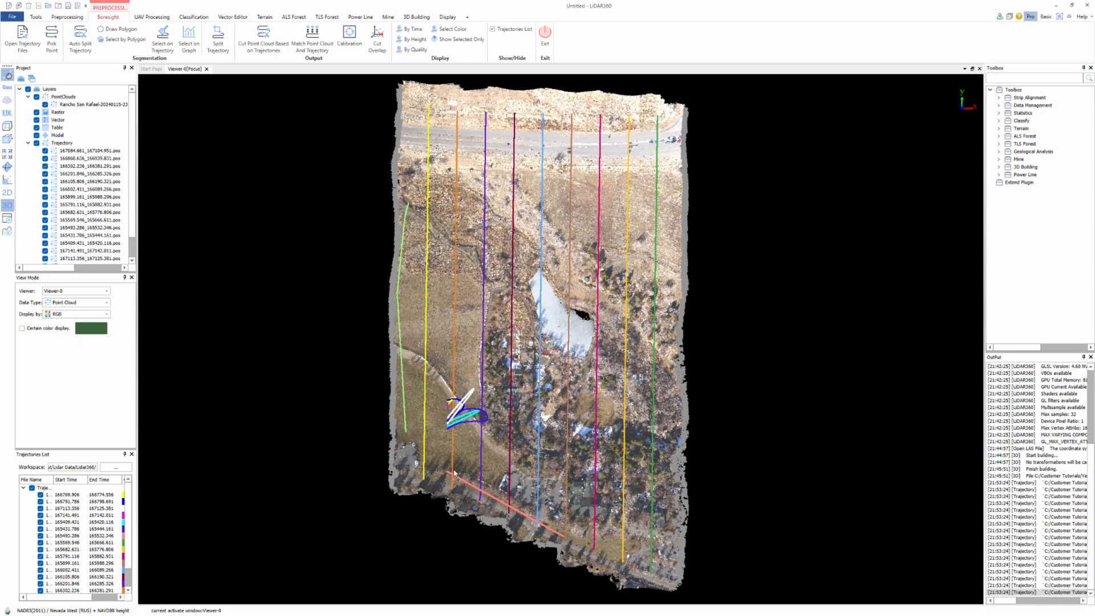
Enlarge the trajectories list and delete the slanted southern segment that starts at 165493.286
scroll(467, 537, "up", 1)
middle_click_drag(483, 510, 492, 467)
scroll(469, 379, "up", 3)
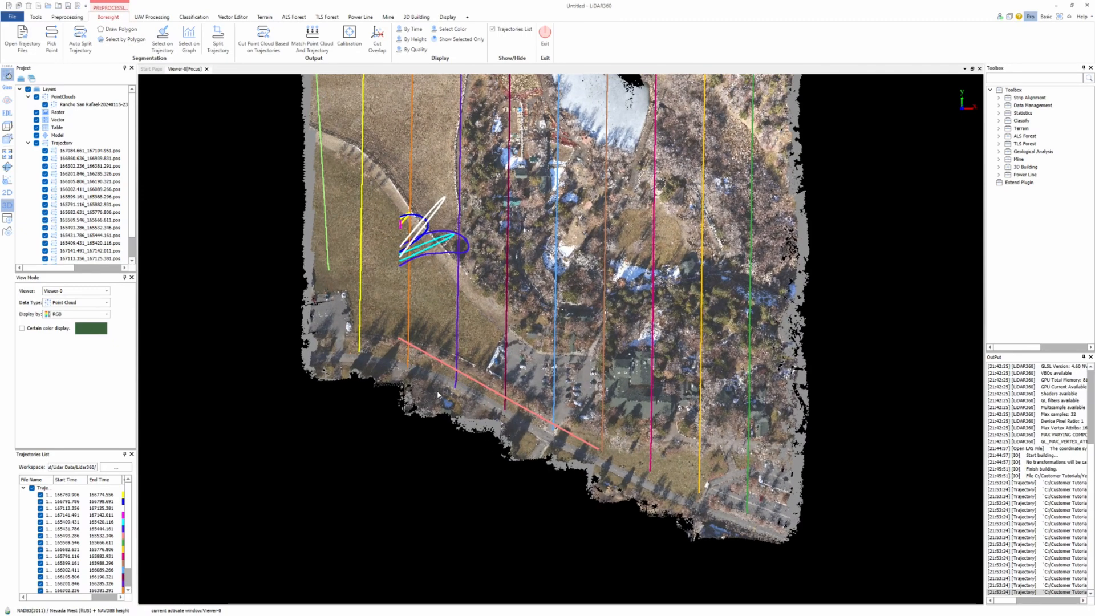
left_click_drag(97, 451, 98, 361)
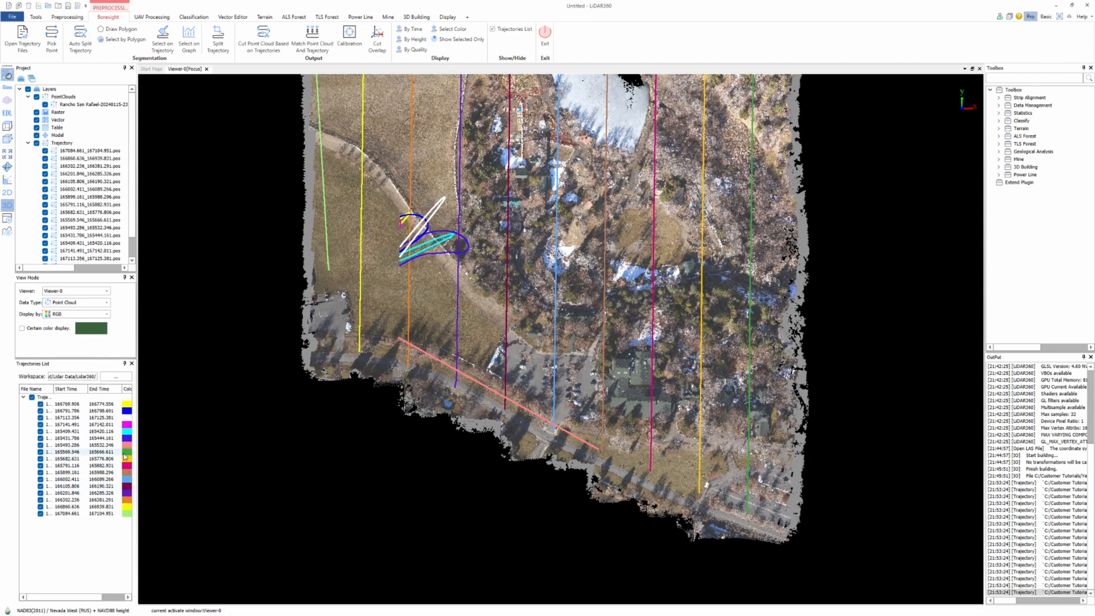
left_click(40, 444)
left_click(41, 444)
left_click(40, 445)
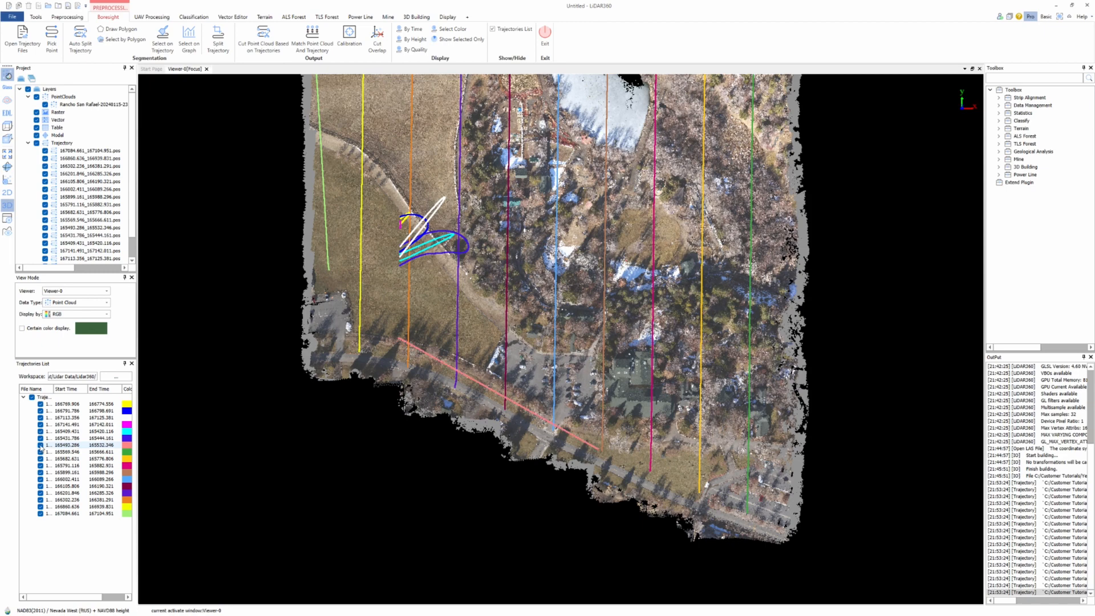
left_click(40, 444)
right_click(64, 446)
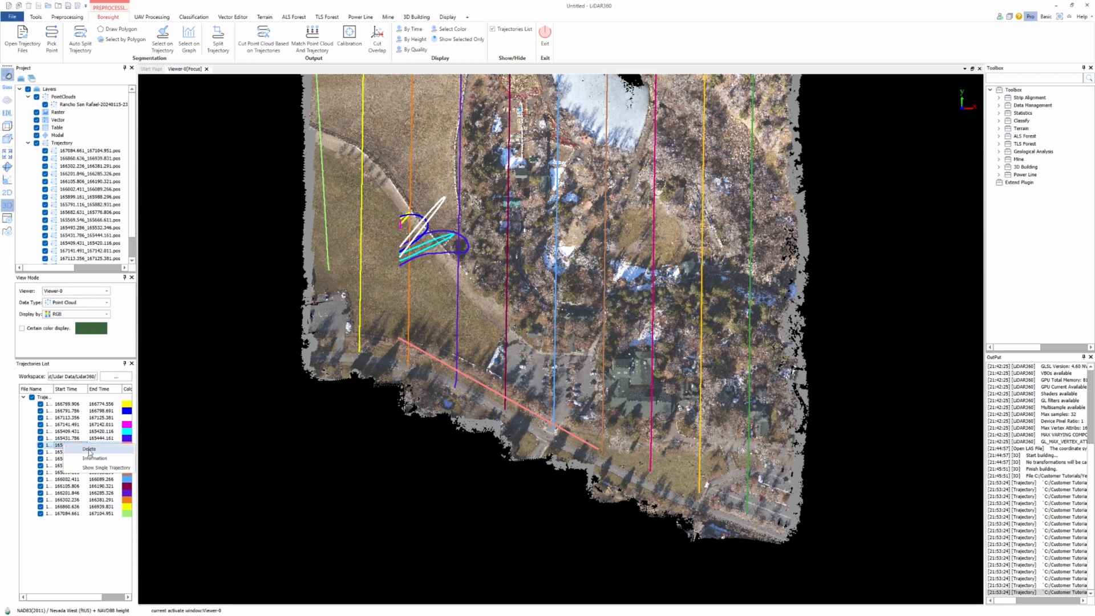
left_click(89, 449)
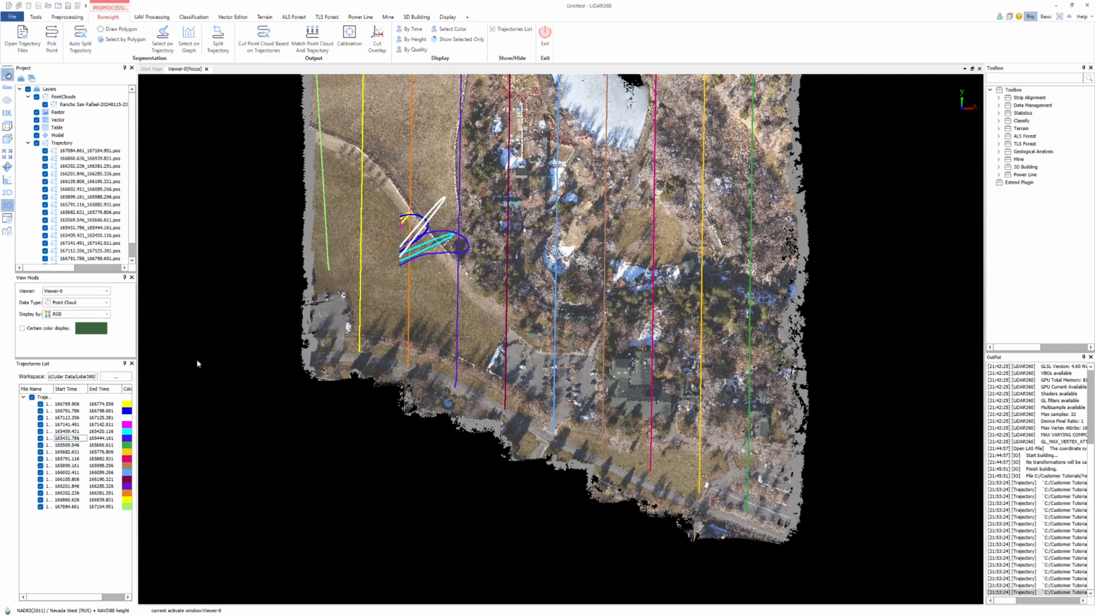
Delete the white calibration segment starting at 167113.356 and the blue loop segment starting at 166791.786
left_click(40, 418)
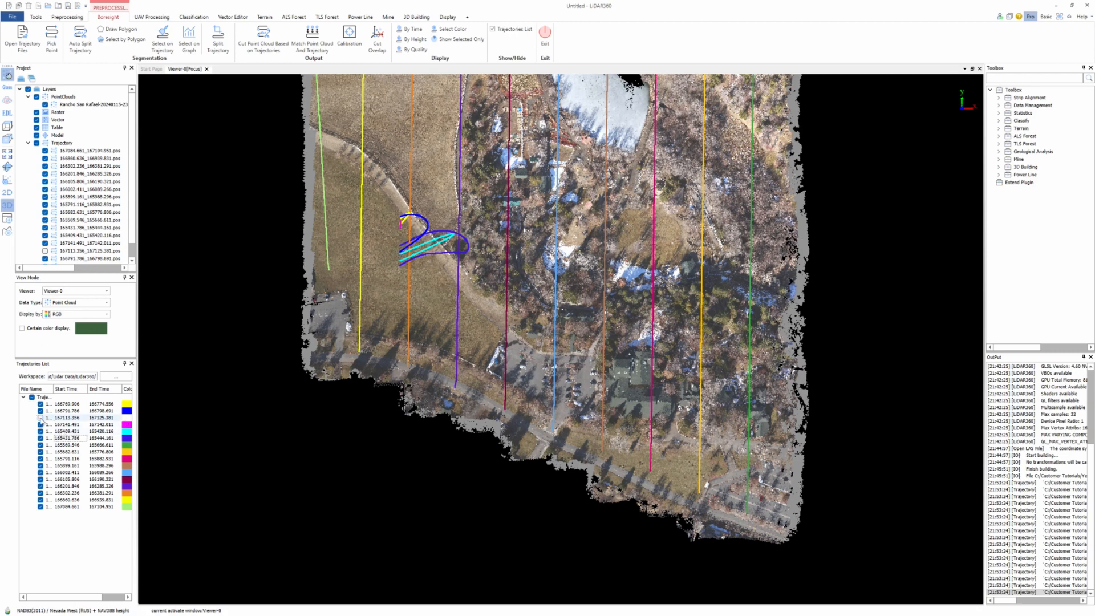
left_click(67, 419)
right_click(68, 418)
left_click(86, 424)
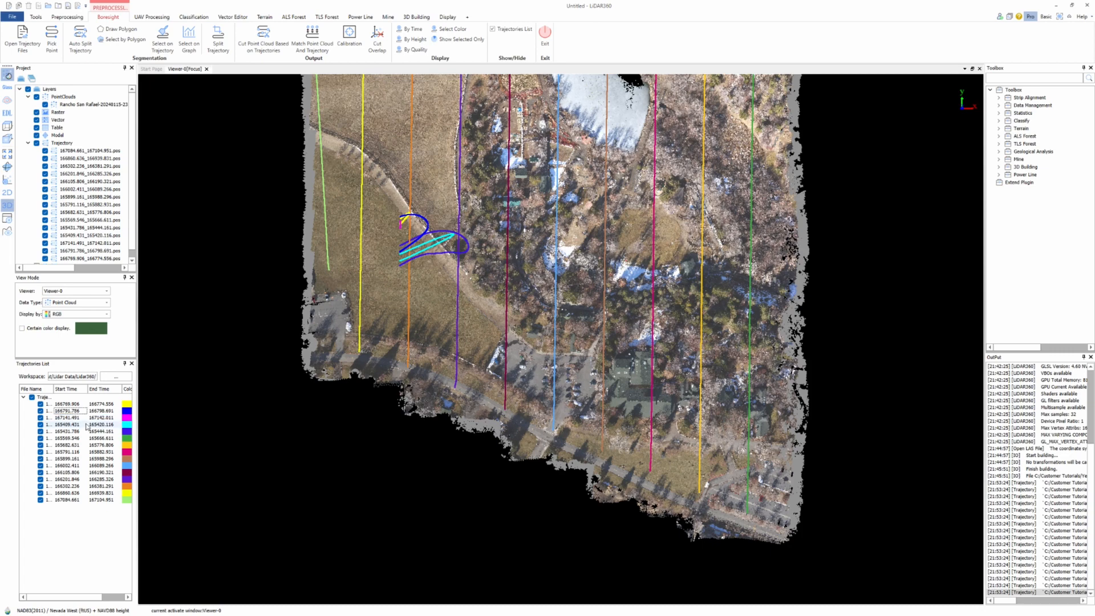
left_click(40, 411)
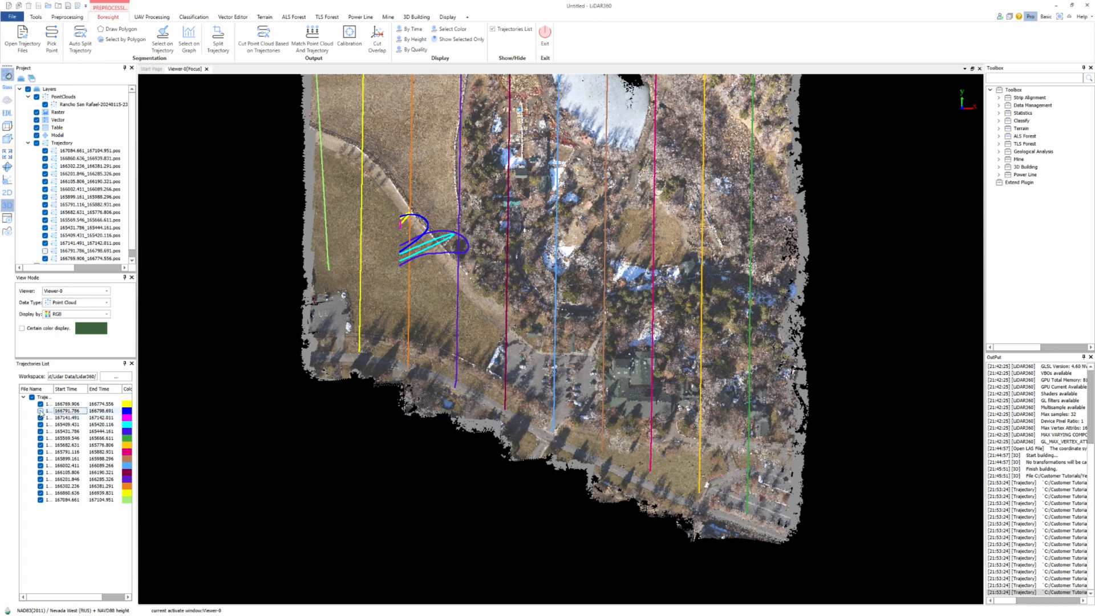
right_click(56, 412)
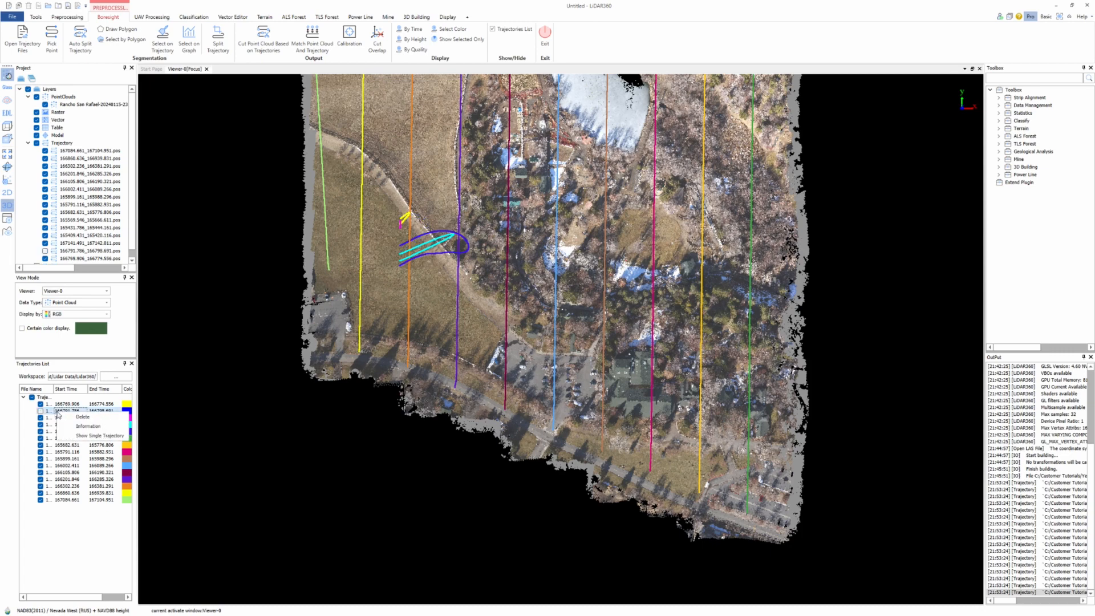
left_click(80, 417)
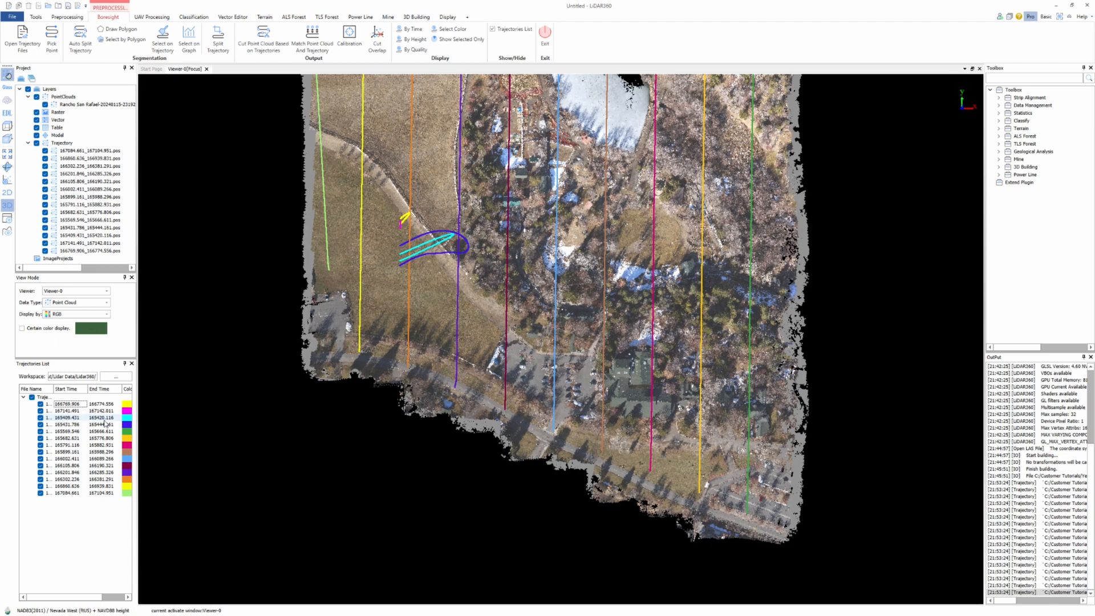
Delete the blue loop segment starting at 165431.786 and the cyan segment starting at 165409.431
left_click(40, 424)
right_click(65, 425)
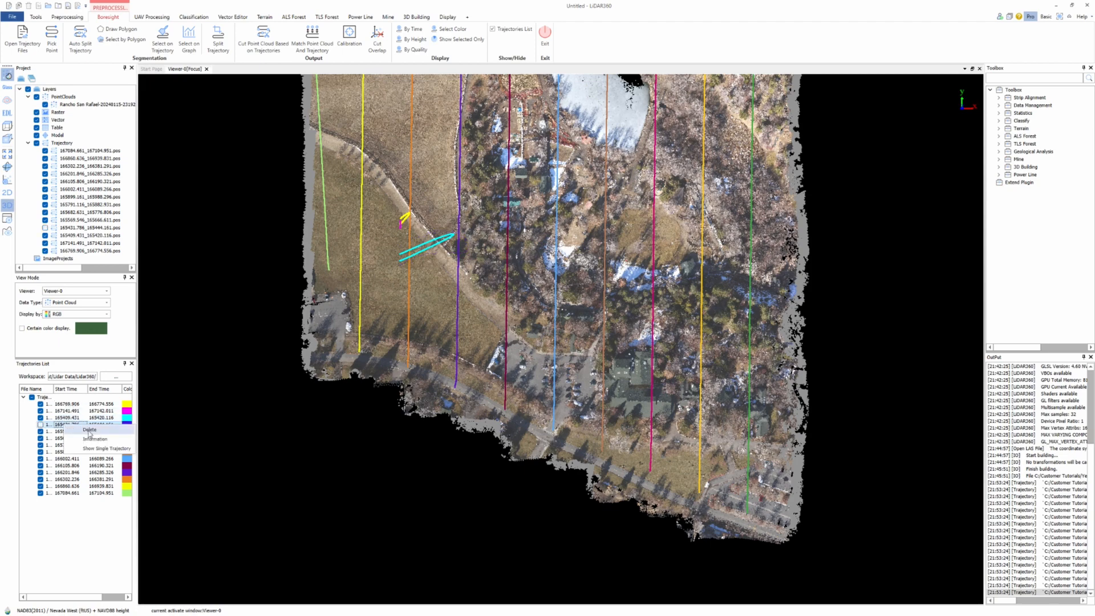
left_click(92, 430)
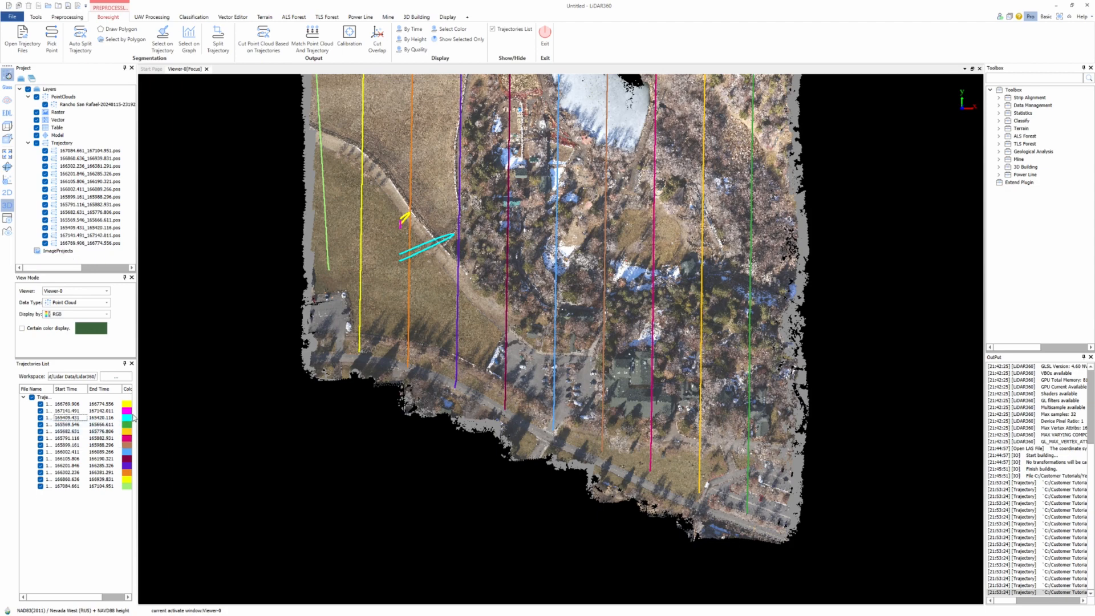
left_click(40, 418)
right_click(60, 419)
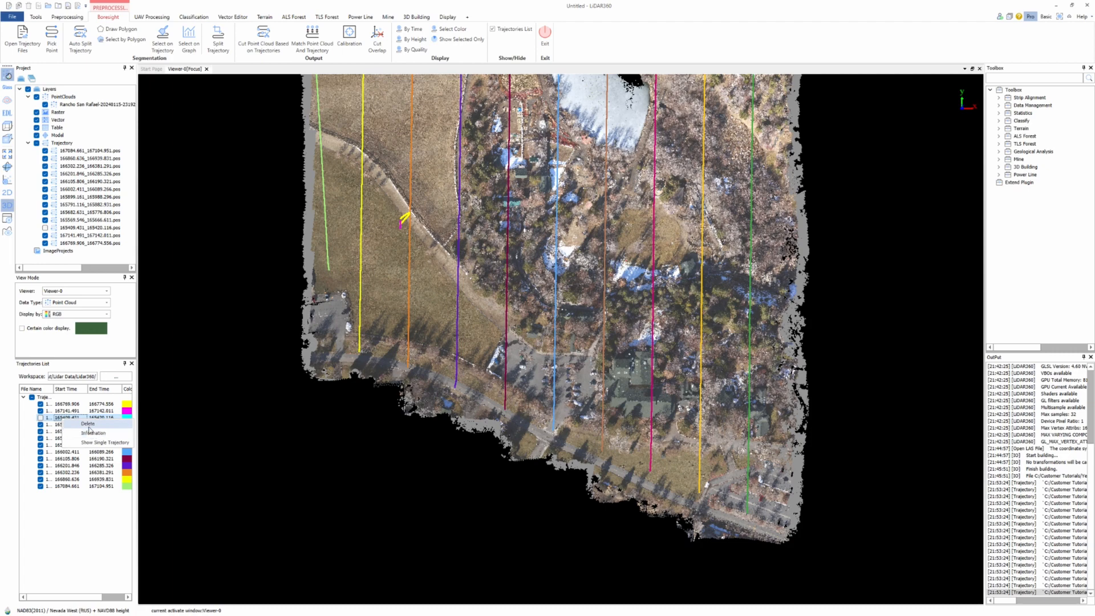
left_click(88, 424)
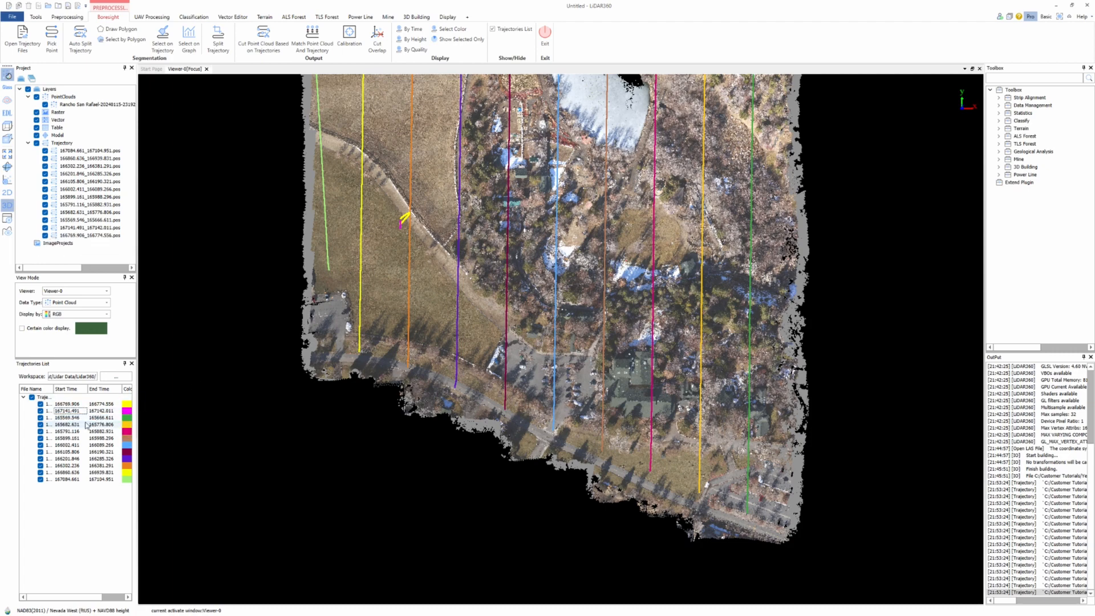
Delete the short yellow segment starting at 166769.906 and the magenta segment starting at 167141.491
left_click(41, 472)
left_click(40, 472)
left_click(40, 404)
right_click(59, 405)
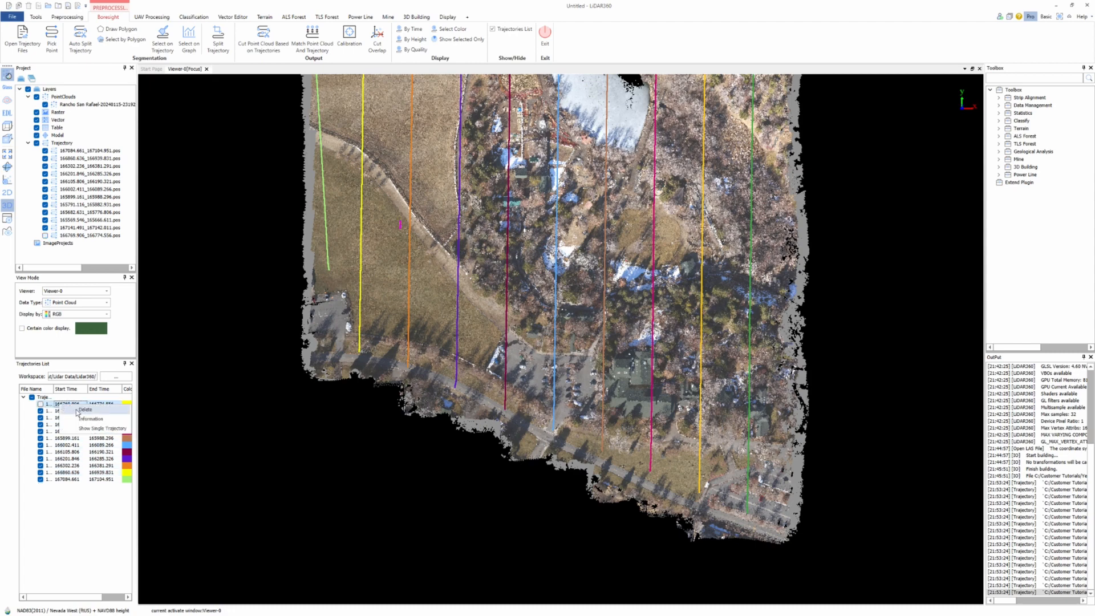
left_click(82, 410)
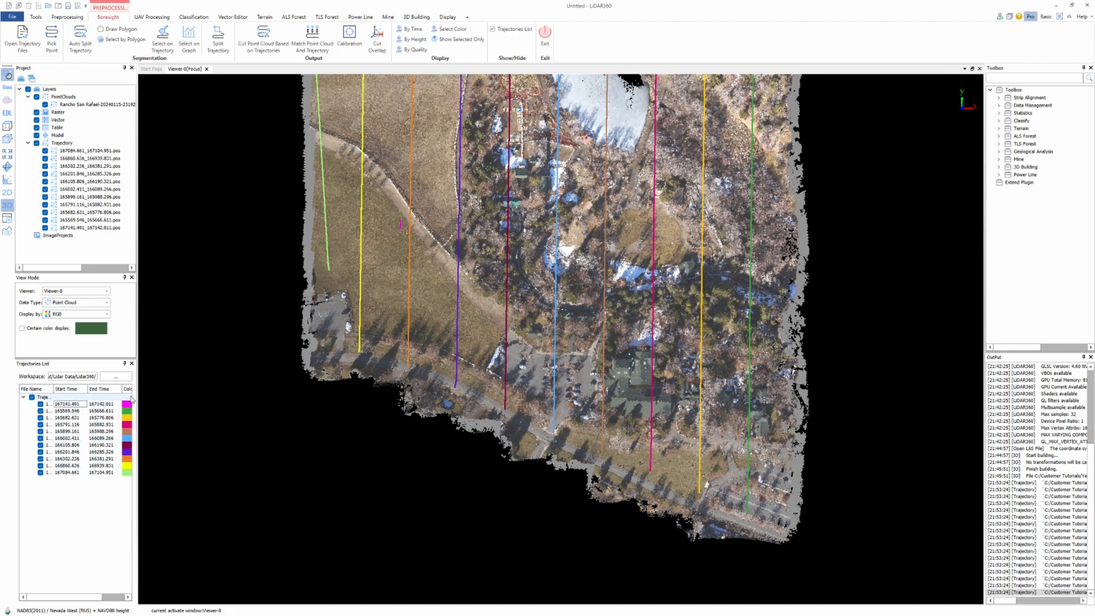
left_click(41, 404)
right_click(57, 406)
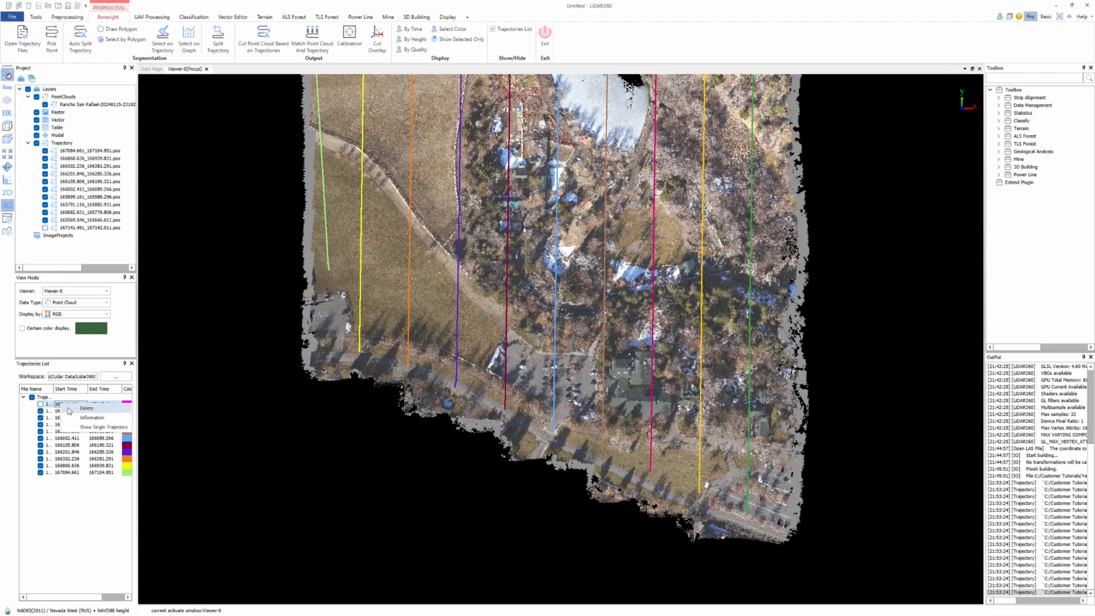
left_click(91, 409)
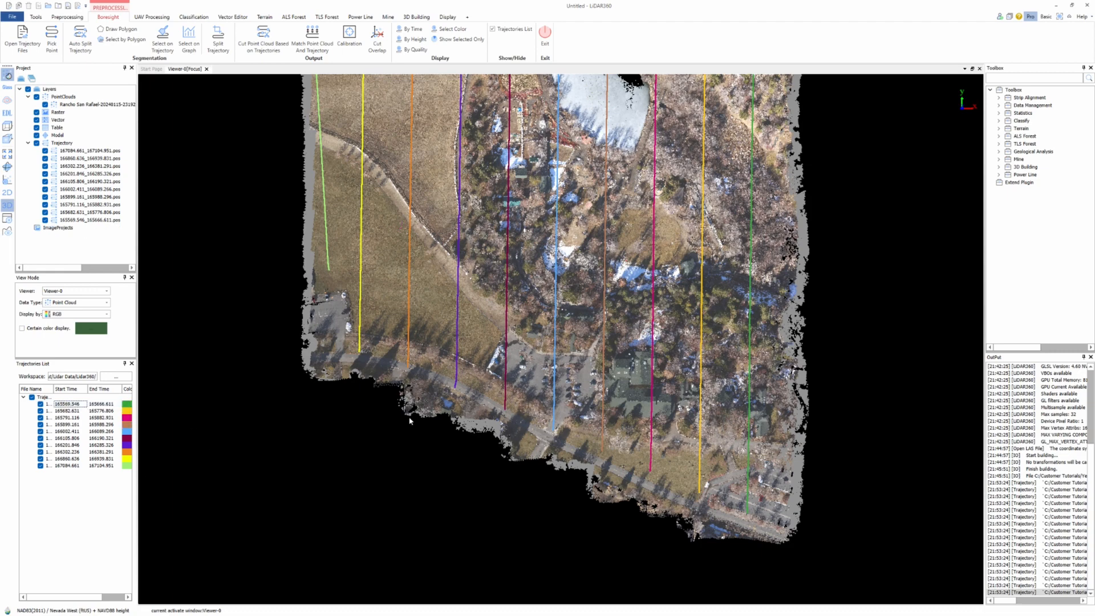
Cut the Rancho San Rafael point cloud based on the remaining trajectories and add the resulting clouds to the current project
scroll(411, 399, "down", 5)
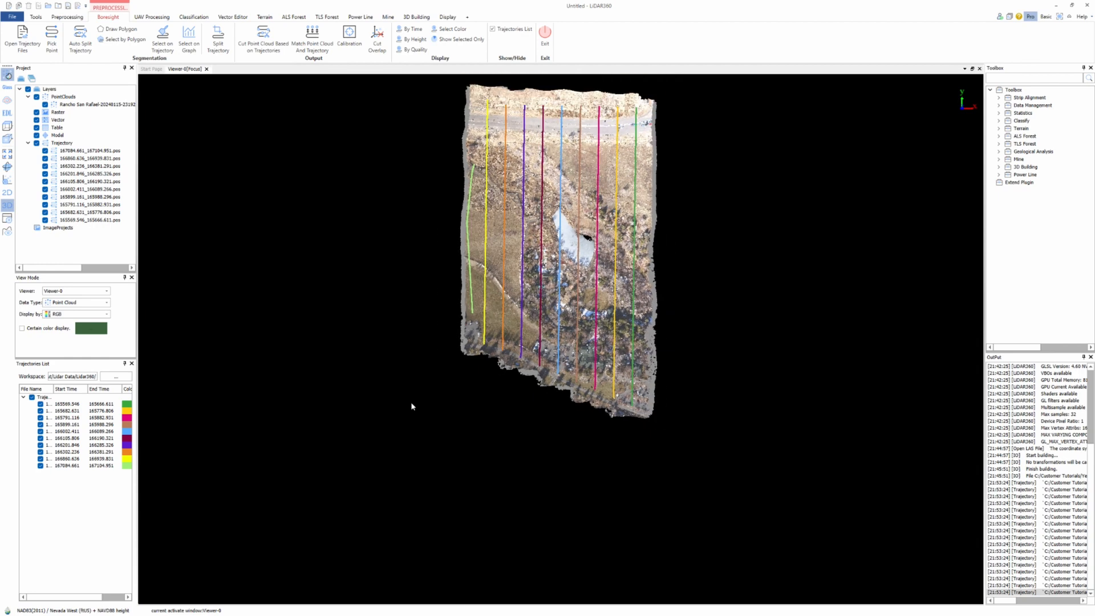
middle_click_drag(565, 225, 533, 244)
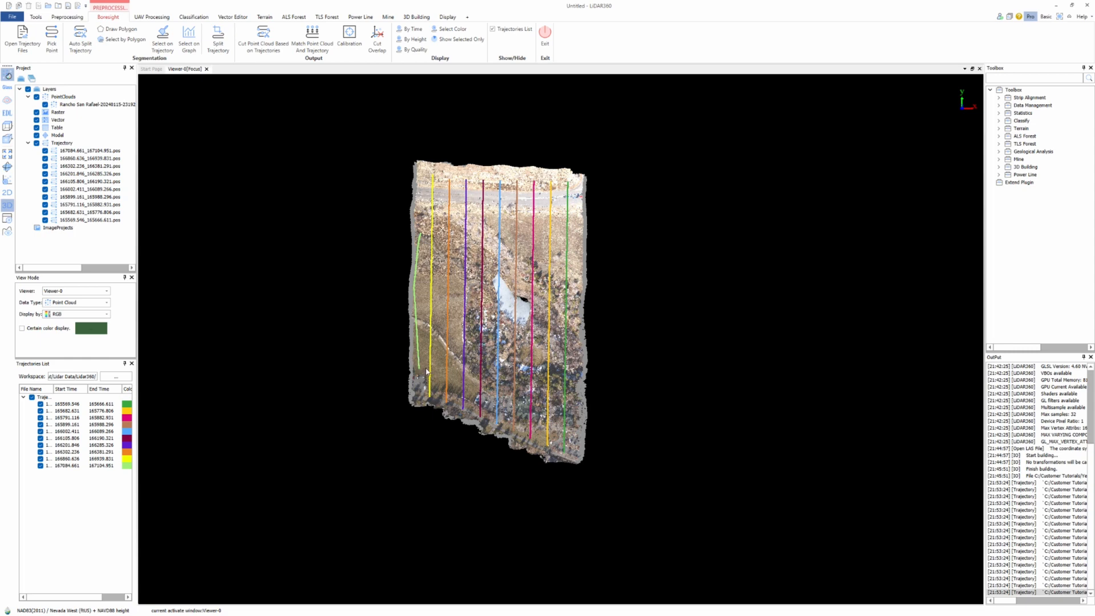
left_click_drag(439, 398, 406, 163)
left_click_drag(430, 276, 484, 407)
left_click_drag(580, 370, 568, 443)
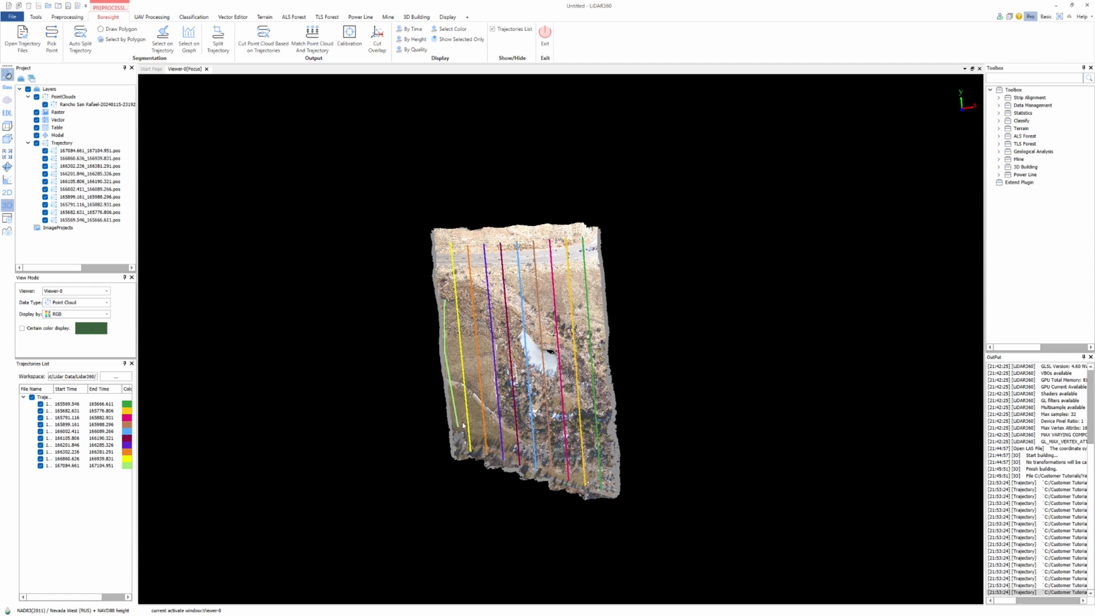
left_click_drag(495, 406, 509, 428)
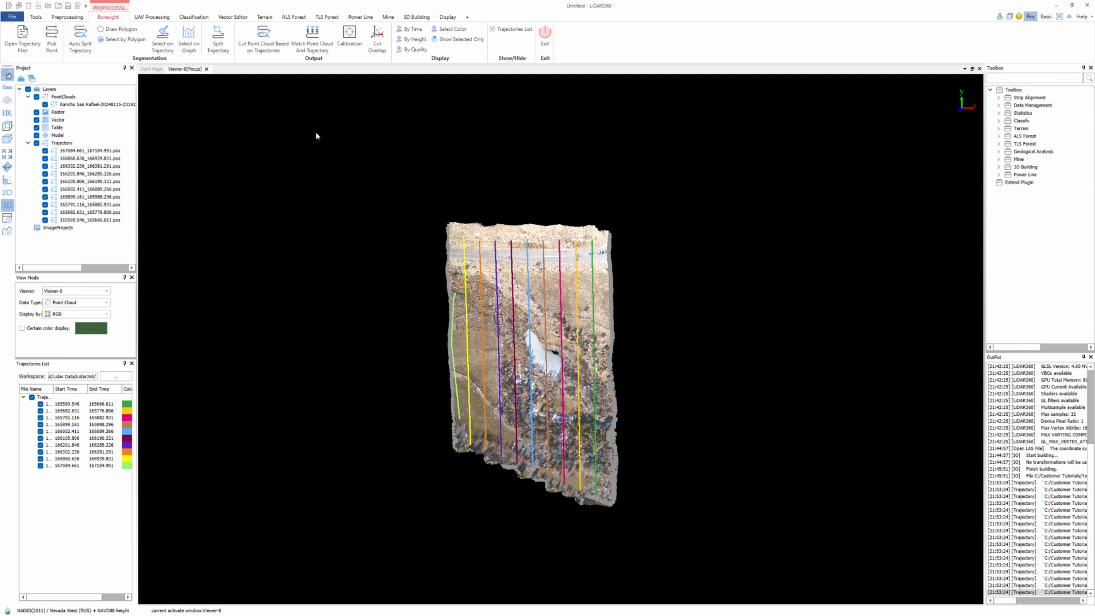
left_click(263, 38)
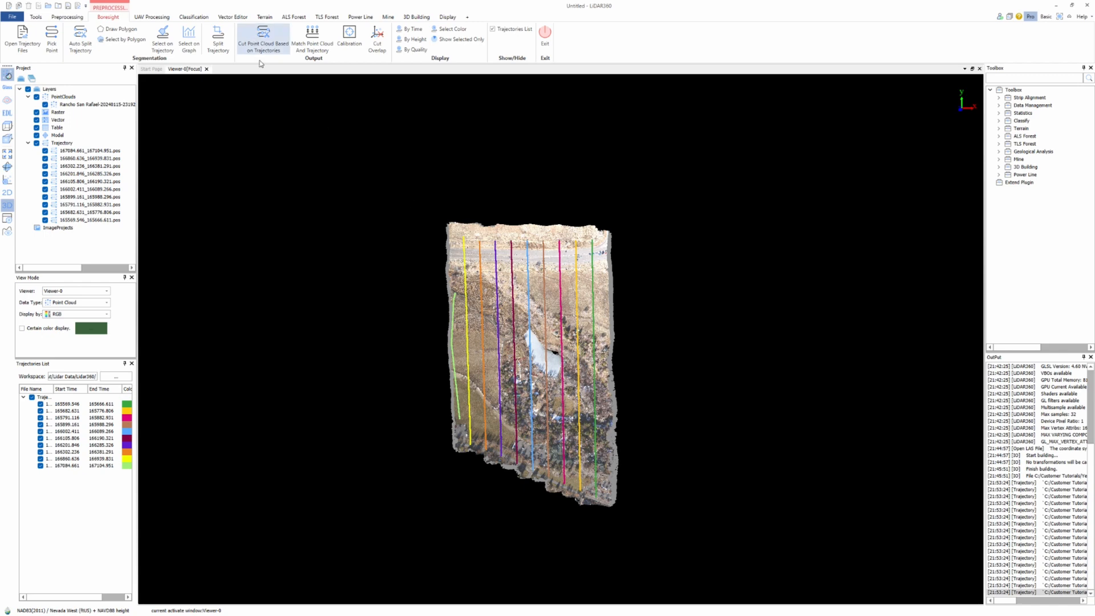
left_click(262, 39)
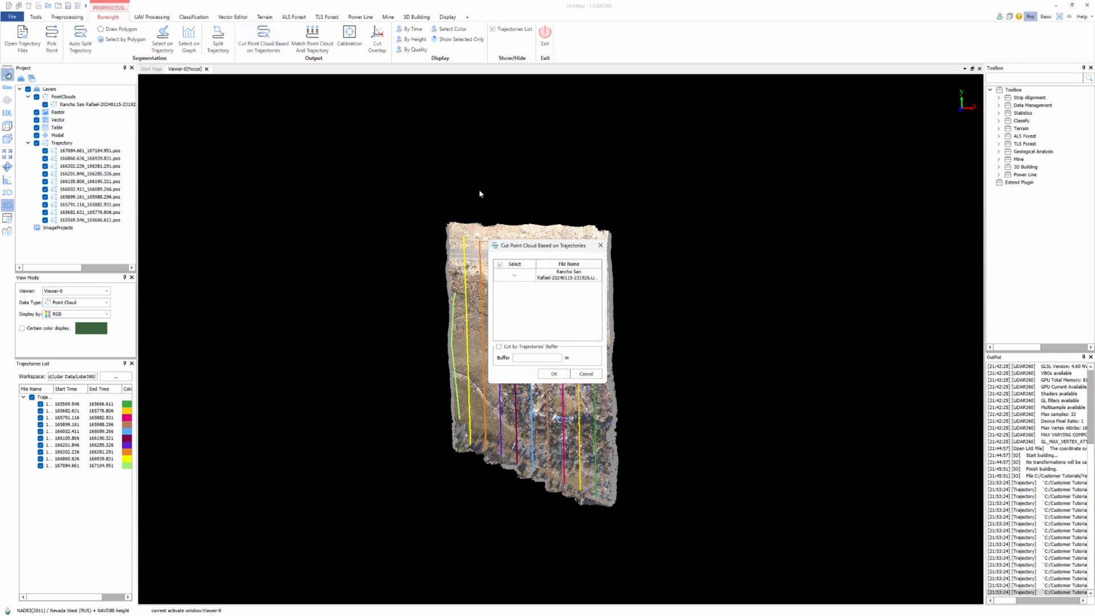
left_click(557, 374)
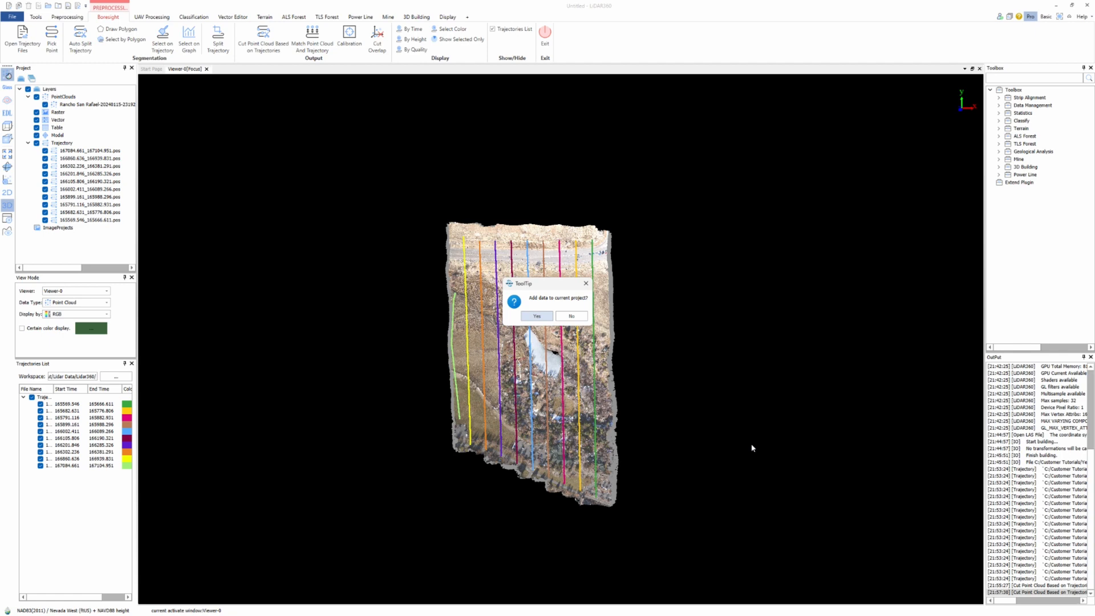
left_click(537, 317)
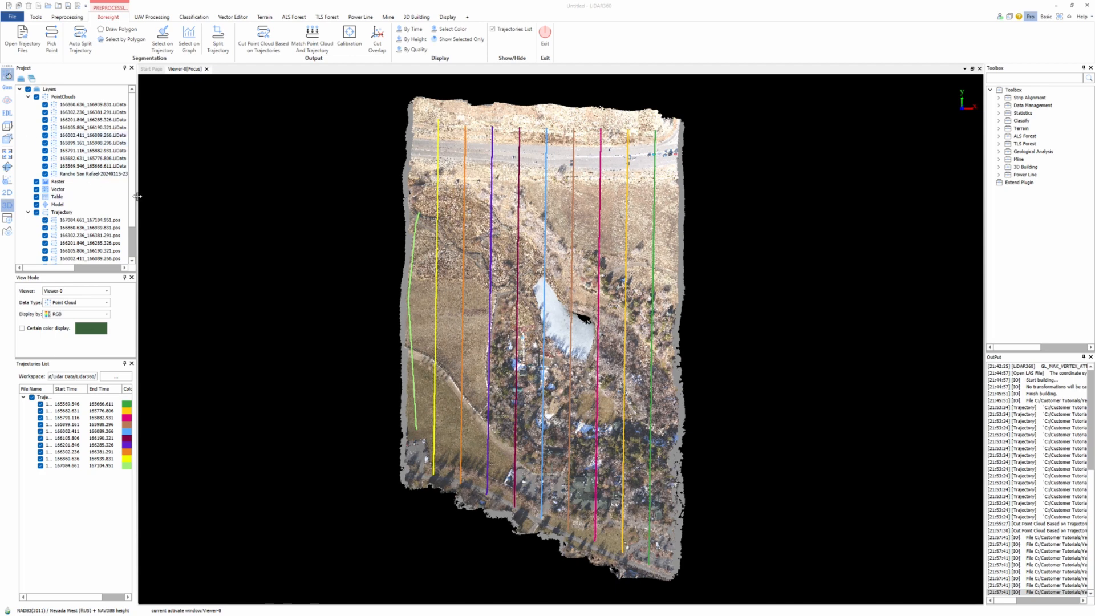
Hide the original Rancho San Rafael point cloud and match the cut strip clouds with their trajectories
left_click_drag(138, 196, 230, 202)
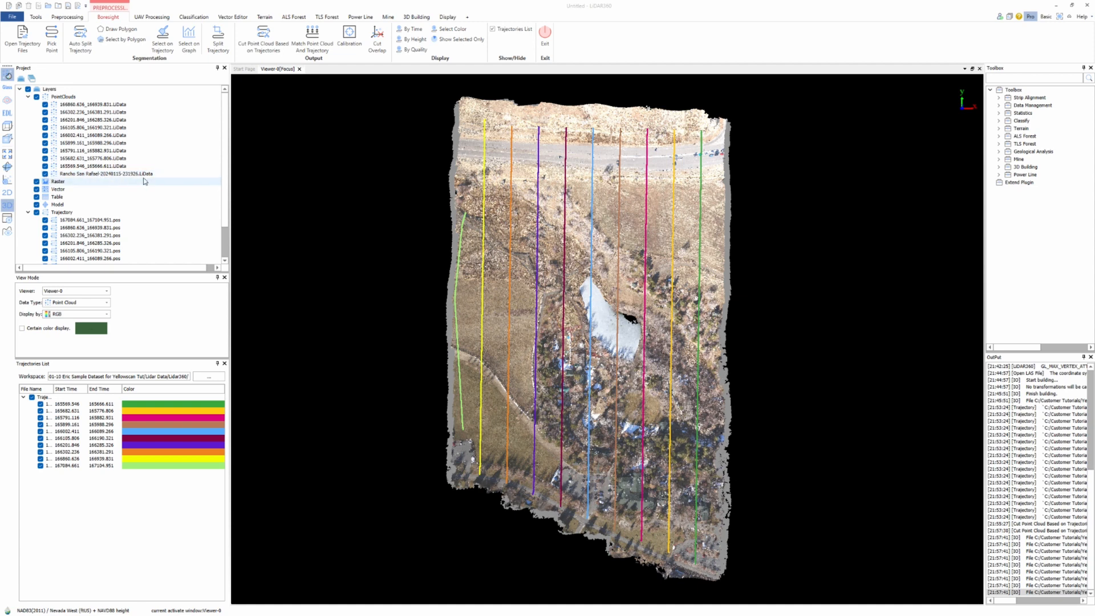
left_click(45, 174)
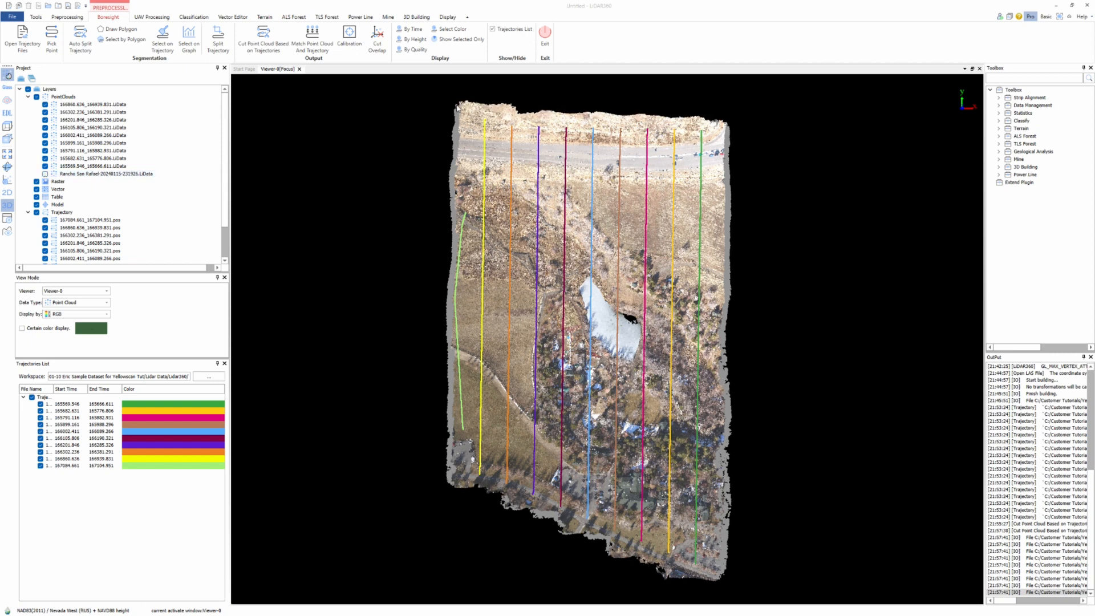
left_click(45, 174)
left_click(45, 174)
left_click(313, 41)
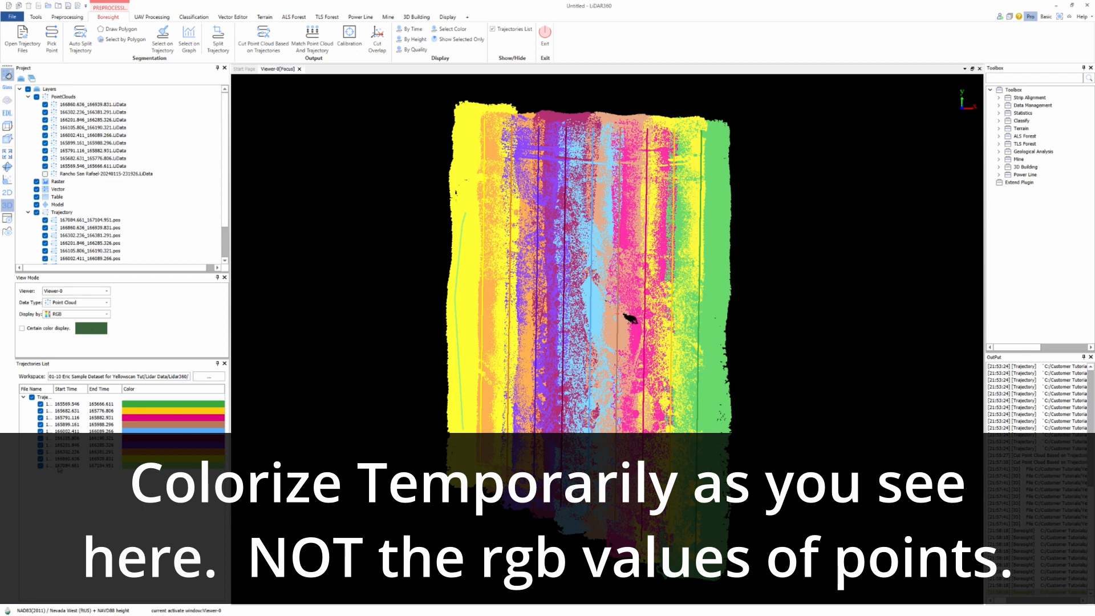
Examine the strip overlap by hiding the point clouds starting at 165682.631, 165791.116 and 165899.161, and show them again
left_click(40, 410)
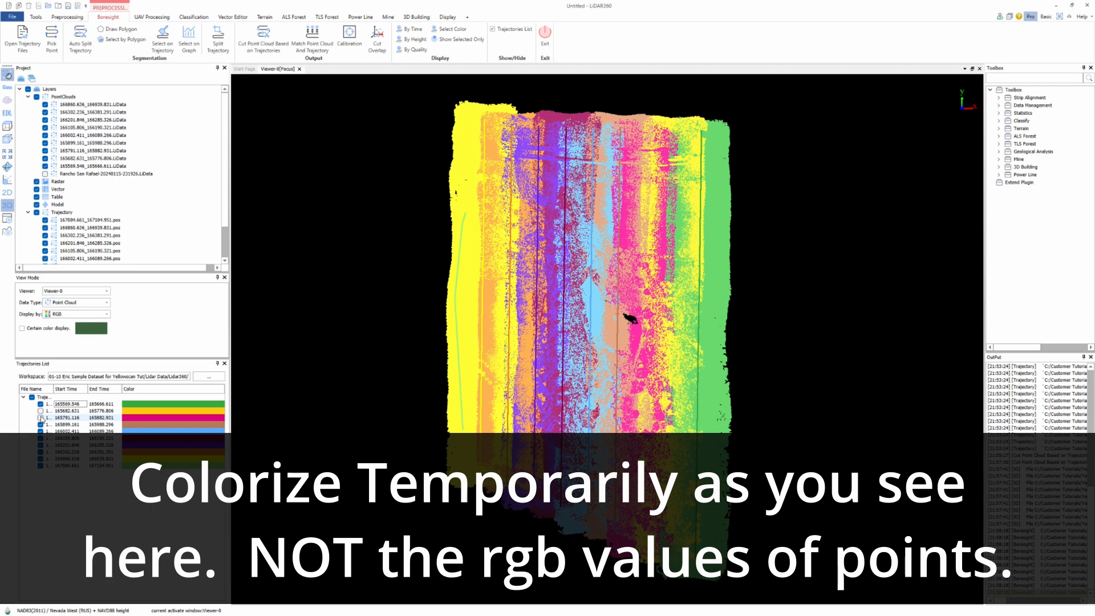
left_click(40, 417)
left_click(40, 411)
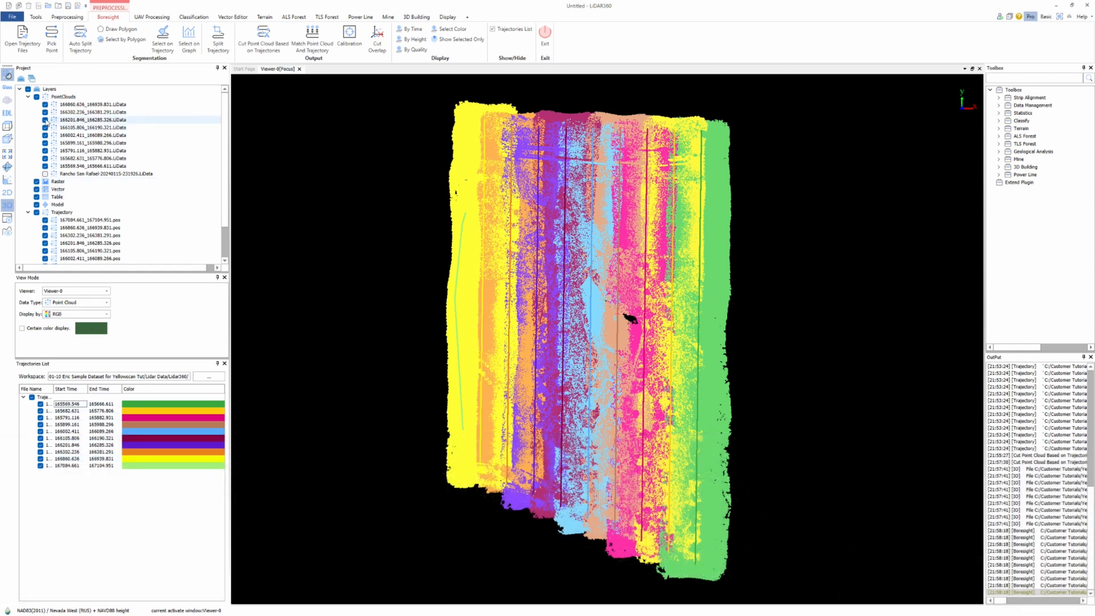
left_click(45, 158)
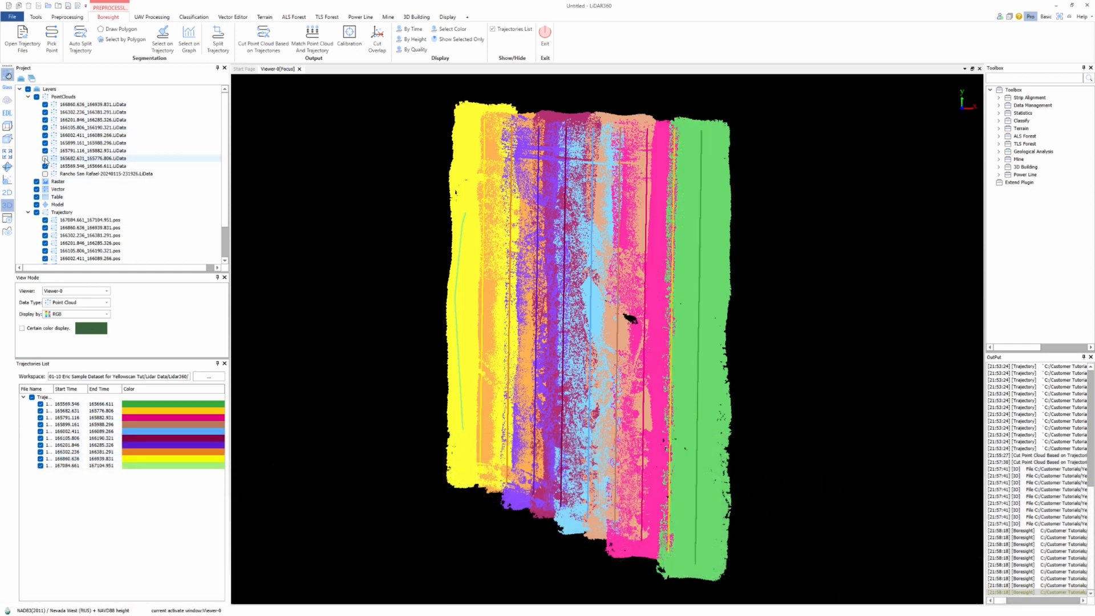
left_click(45, 150)
left_click(46, 143)
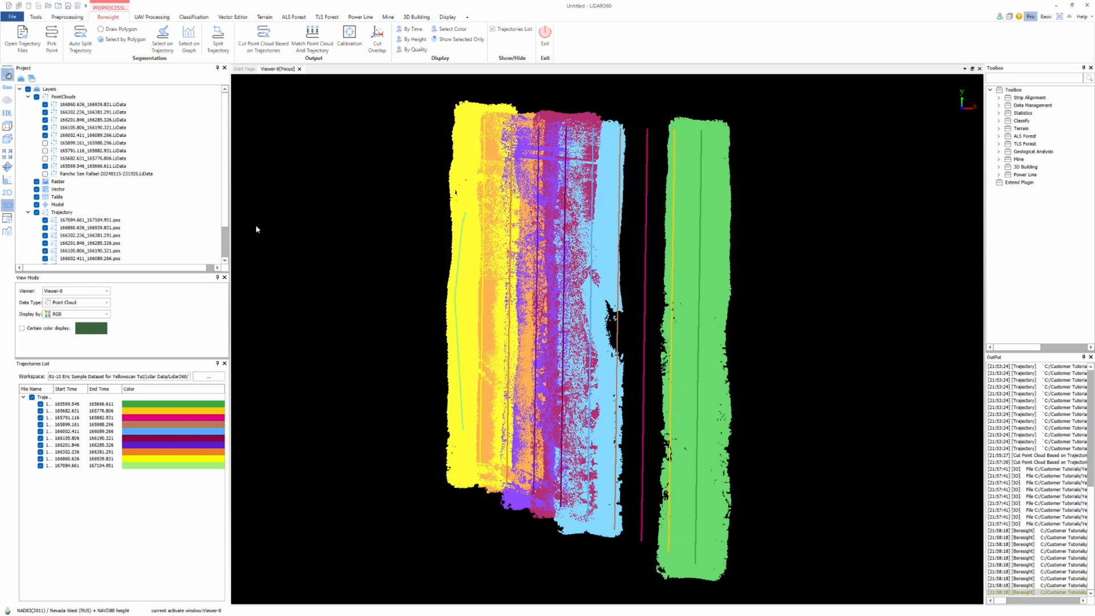
left_click(45, 142)
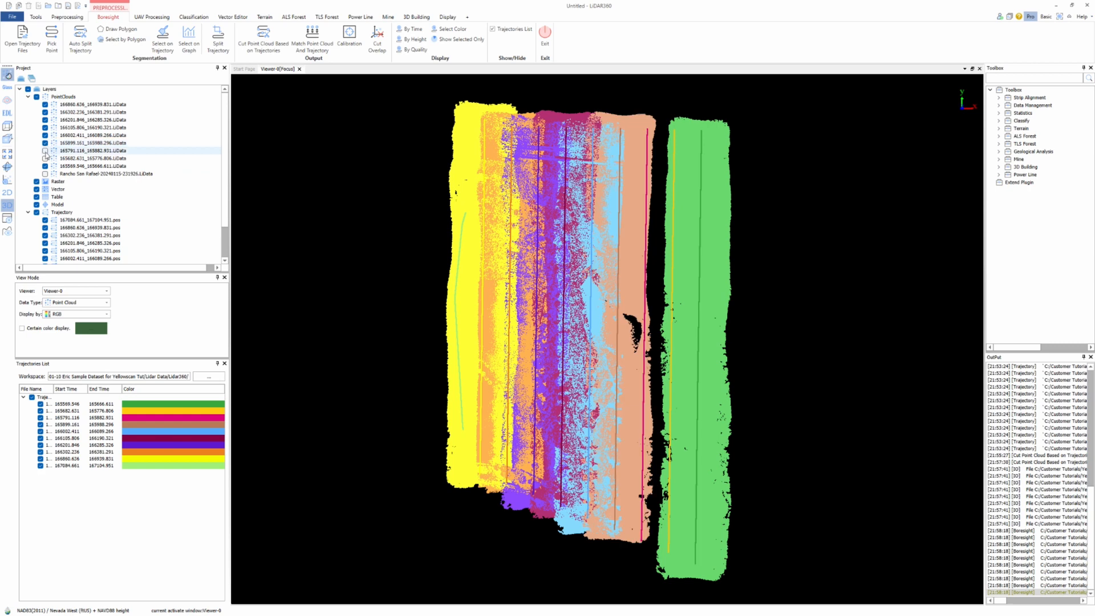
left_click(45, 150)
left_click(45, 158)
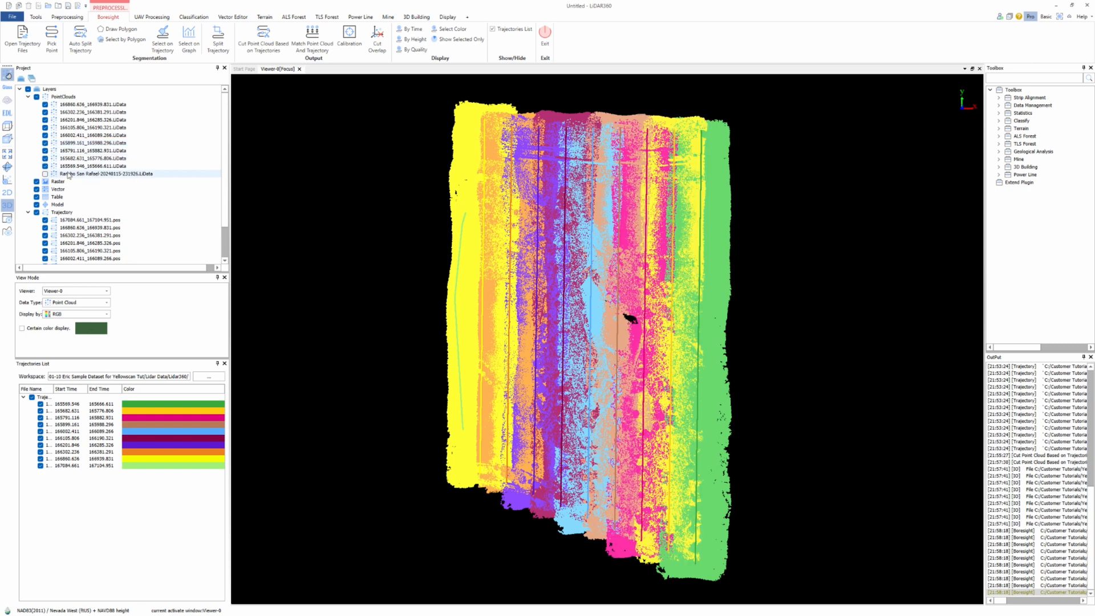
With EDL shading enabled, draw a profile section across the flight strips near the northern edge of the point cloud
left_click(7, 114)
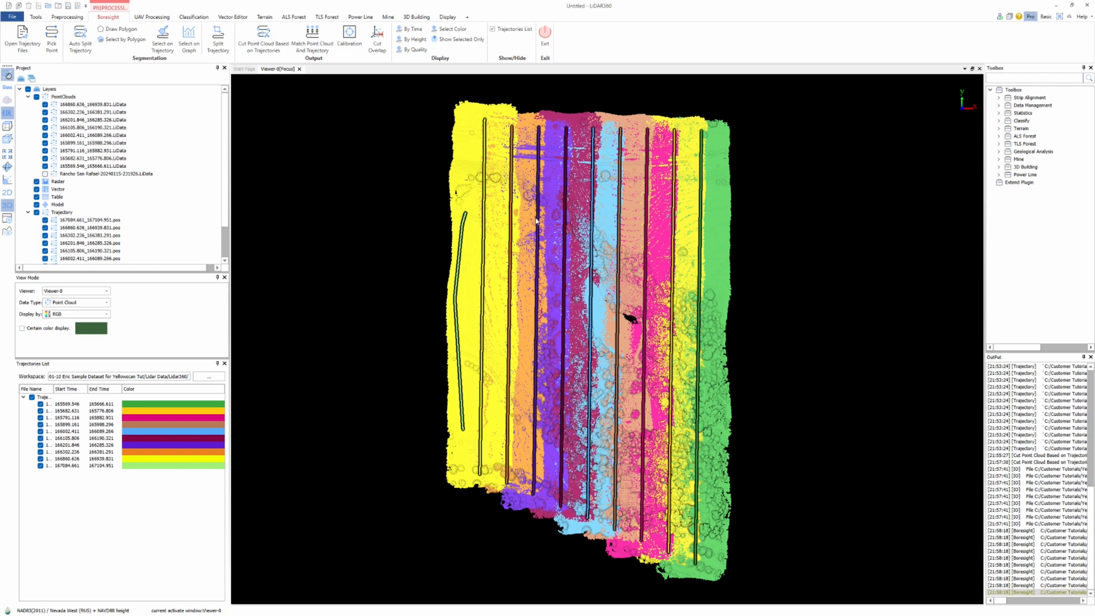
left_click(7, 231)
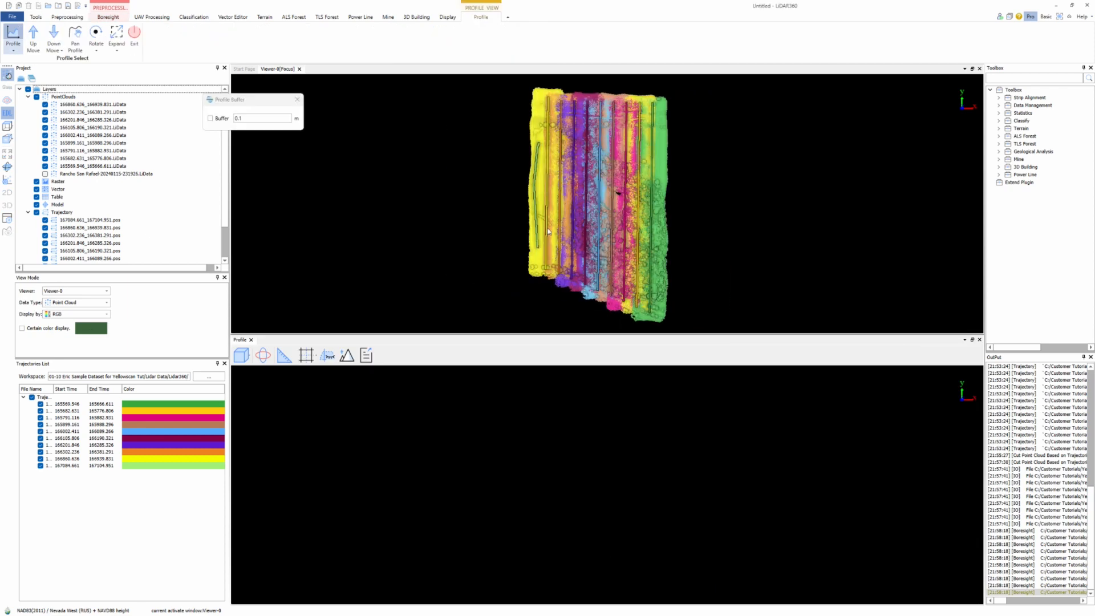
middle_click_drag(605, 119, 588, 170)
scroll(588, 170, "up", 2)
scroll(588, 170, "up", 2)
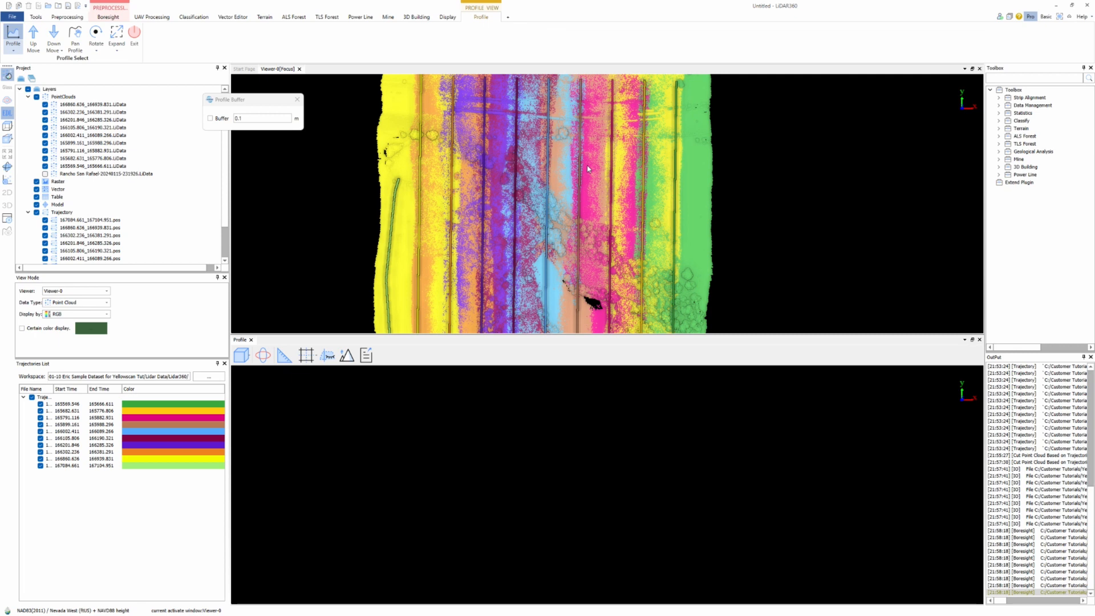
scroll(586, 170, "down", 1)
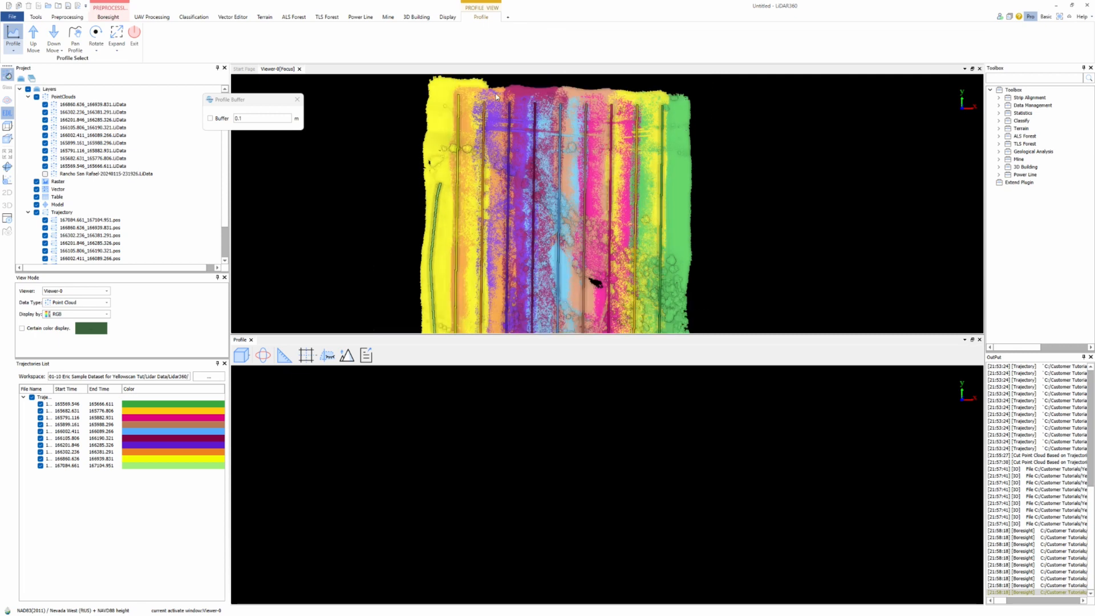
left_click(446, 102)
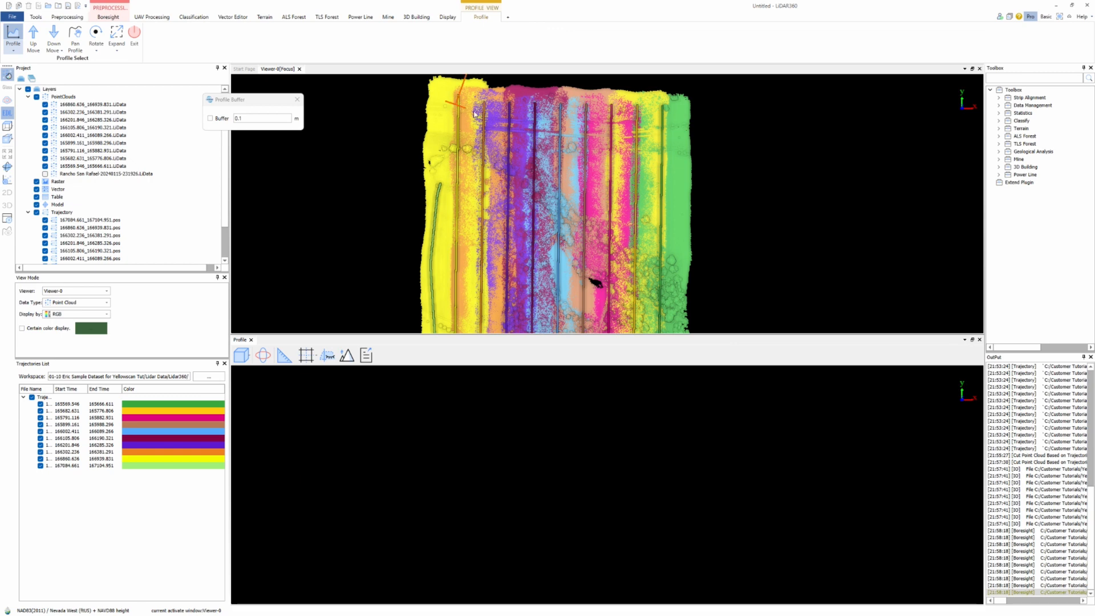
left_click(671, 122)
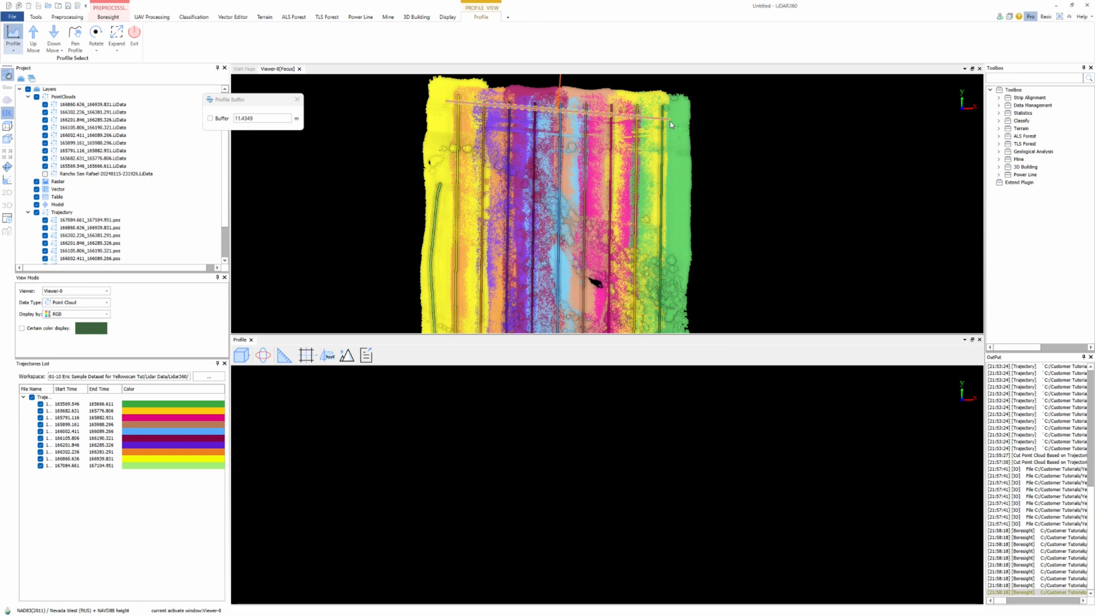
Enable a fixed profile buffer of 0.2 m and inspect the resulting cross-section up close
left_click(209, 118)
double_click(256, 119)
type("2")
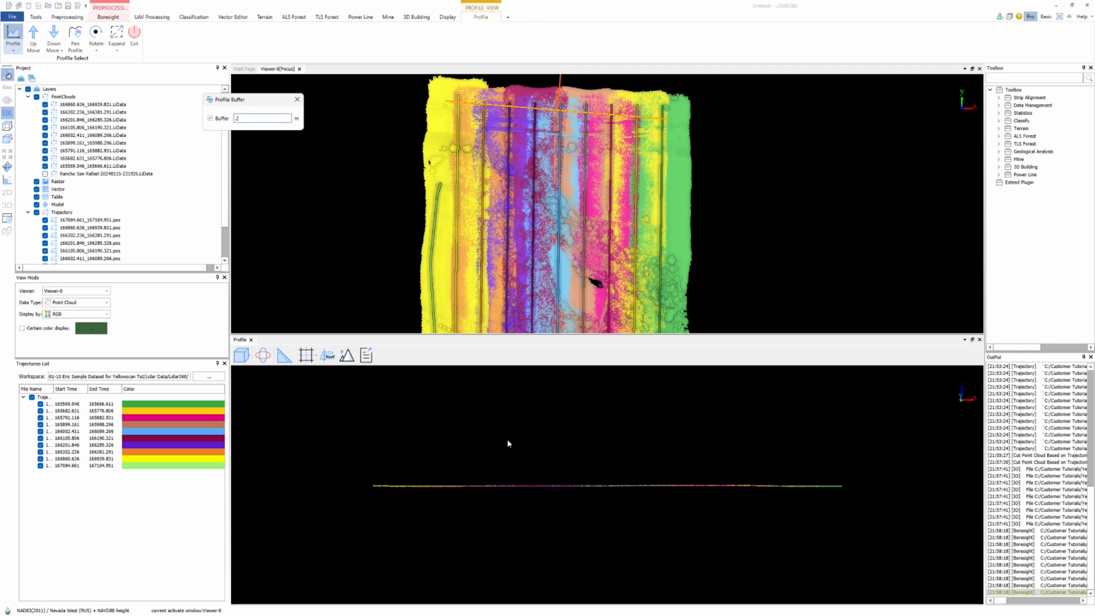
scroll(504, 484, "up", 5)
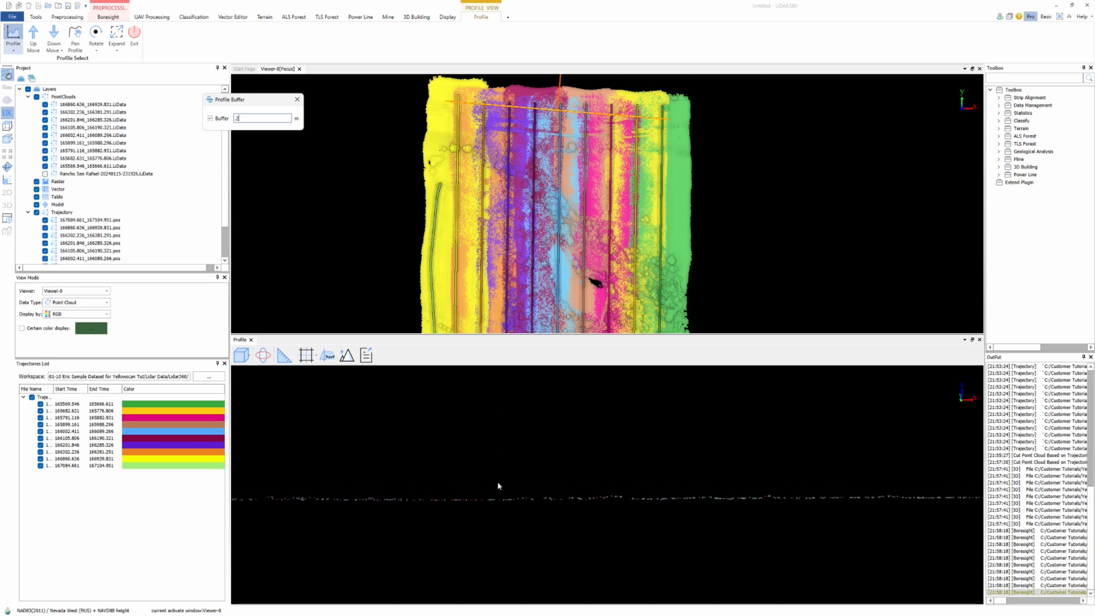
left_click(488, 493)
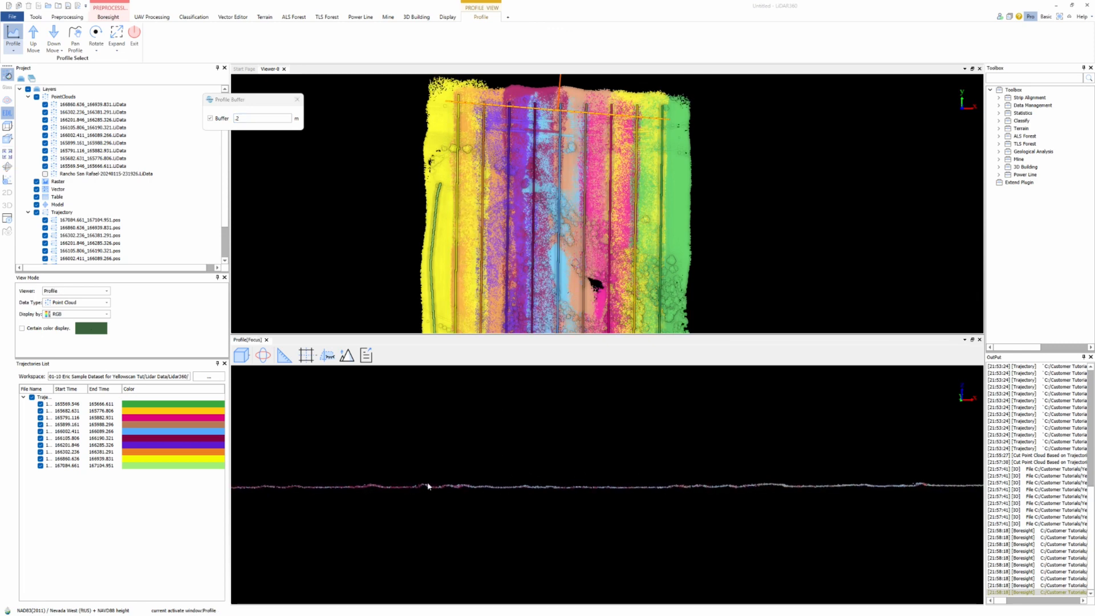
Set the profile buffer to 0.1 m and examine how the coloured strips align along the cross-section
left_click_drag(248, 118, 219, 119)
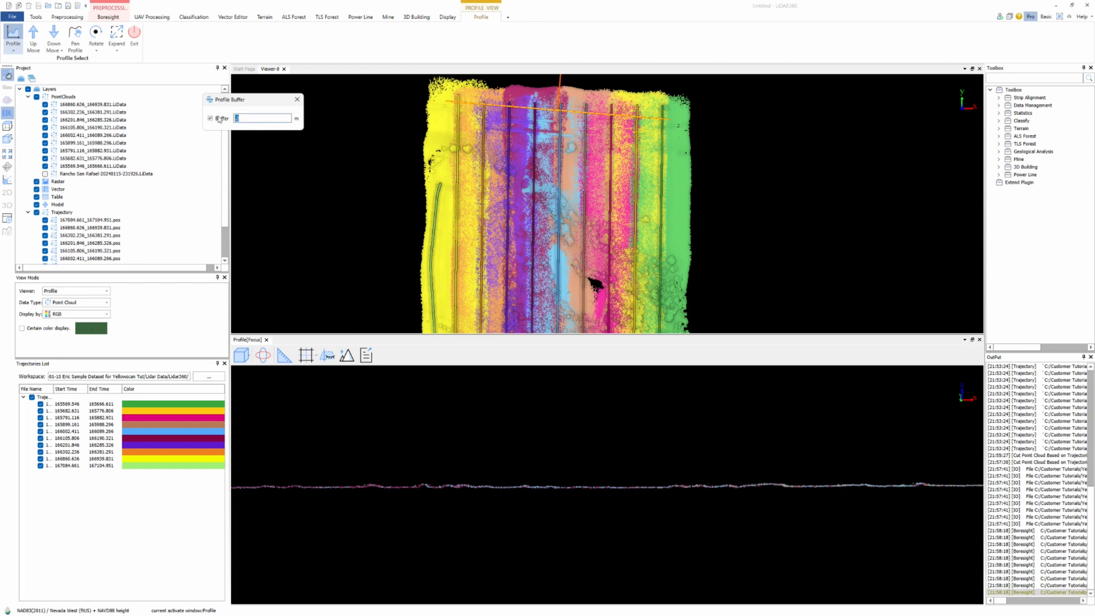
type("1")
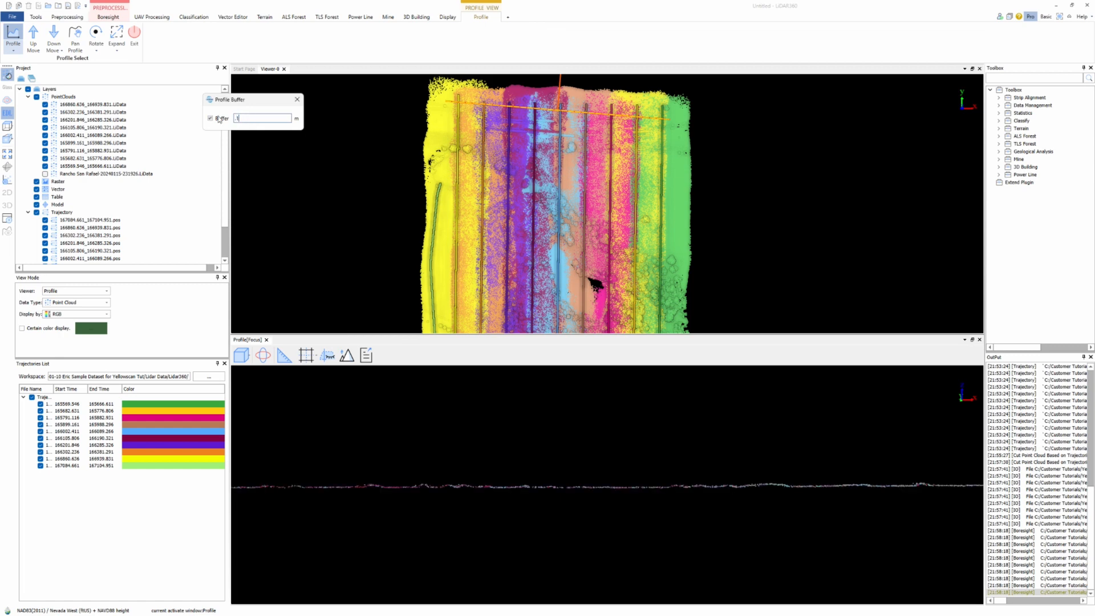
left_click_drag(422, 504, 629, 487)
left_click_drag(407, 491, 708, 482)
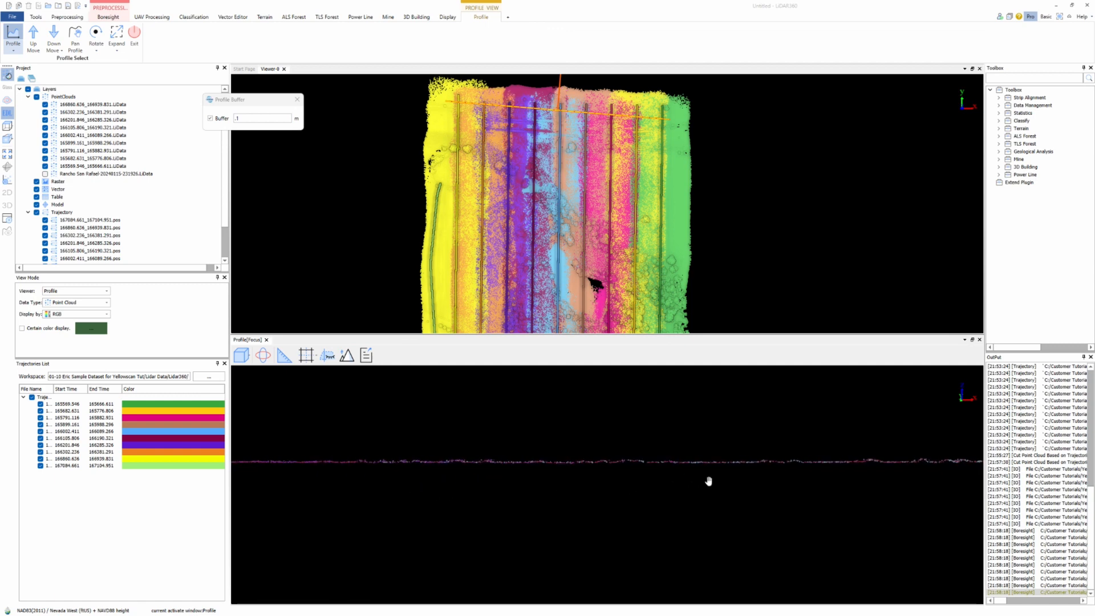
scroll(339, 468, "up", 4)
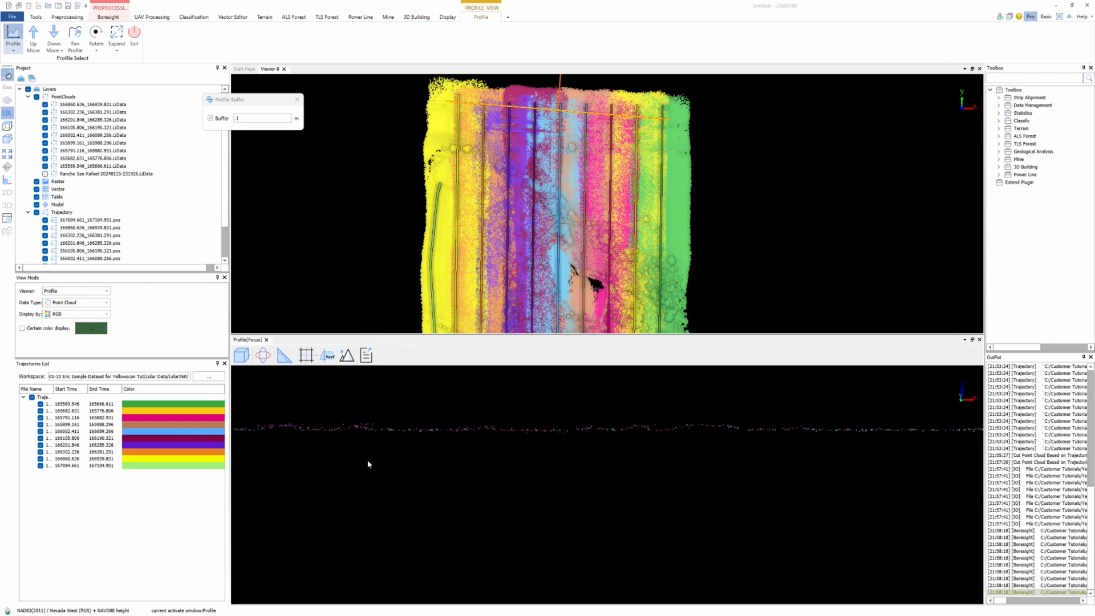
left_click_drag(367, 461, 720, 483)
scroll(392, 463, "up", 3)
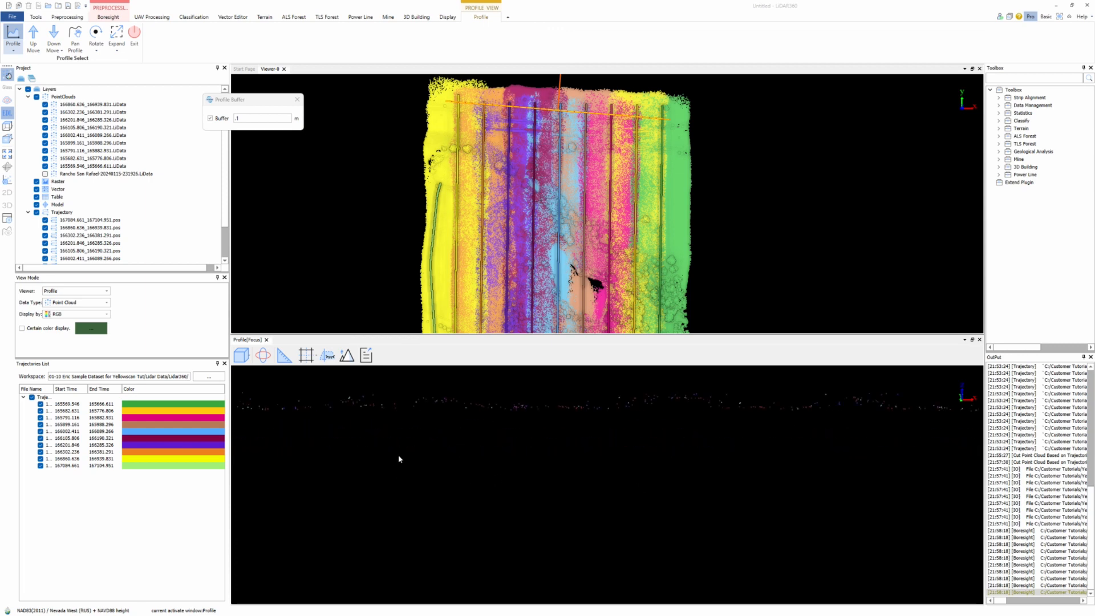
Examine how the flight strips align along the whole length of the cross-section, and close the profile view
left_click_drag(516, 416, 392, 488)
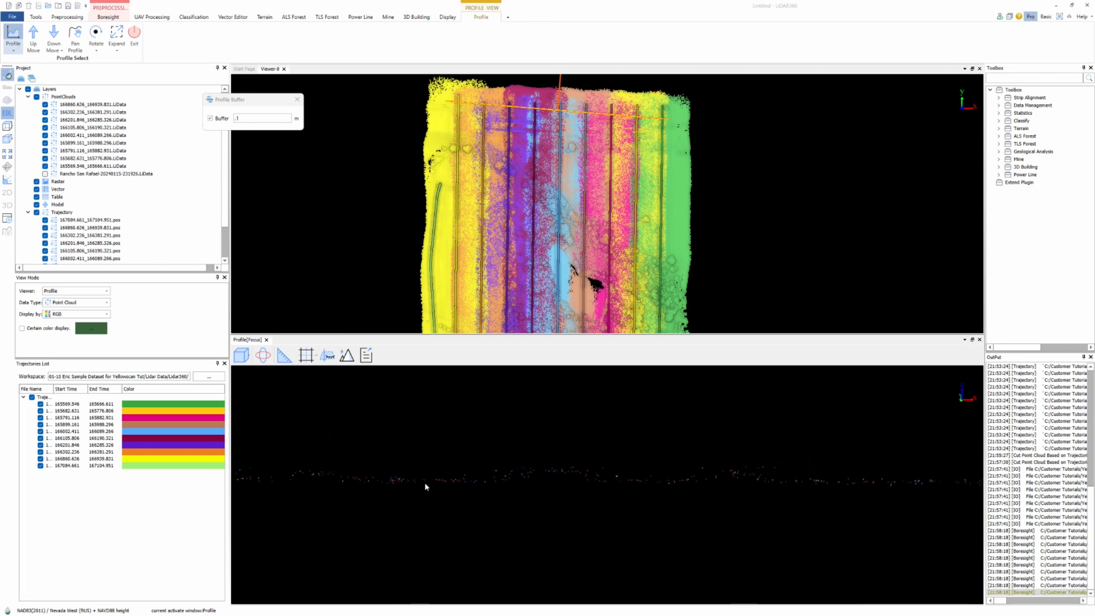
left_click_drag(418, 490, 604, 496)
scroll(442, 491, "up", 3)
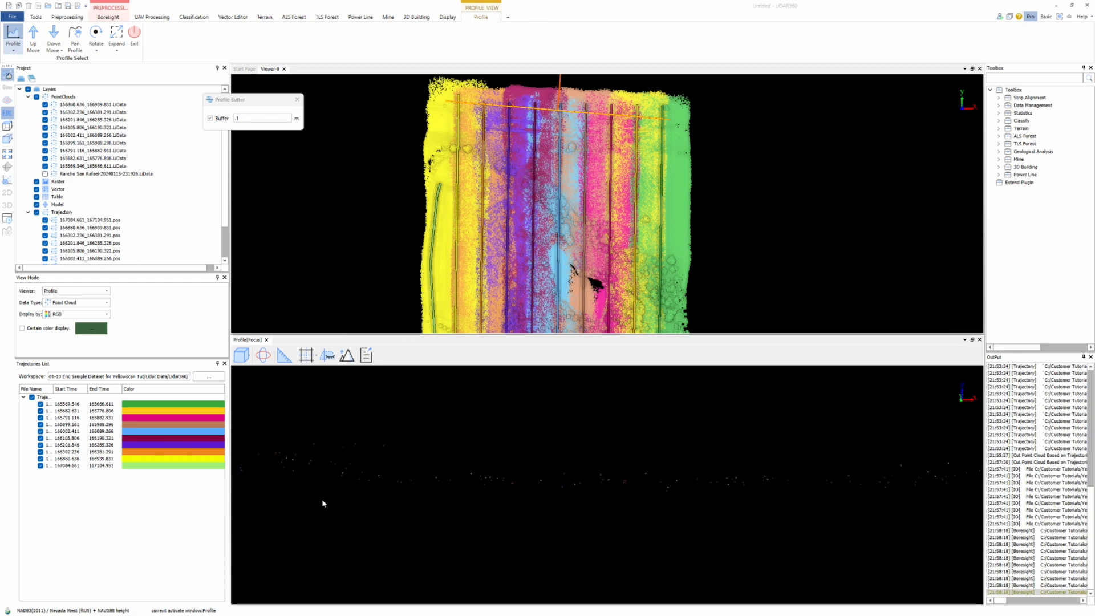
left_click_drag(733, 501, 270, 493)
left_click_drag(713, 492, 347, 485)
scroll(650, 489, "down", 2)
left_click_drag(806, 497, 393, 522)
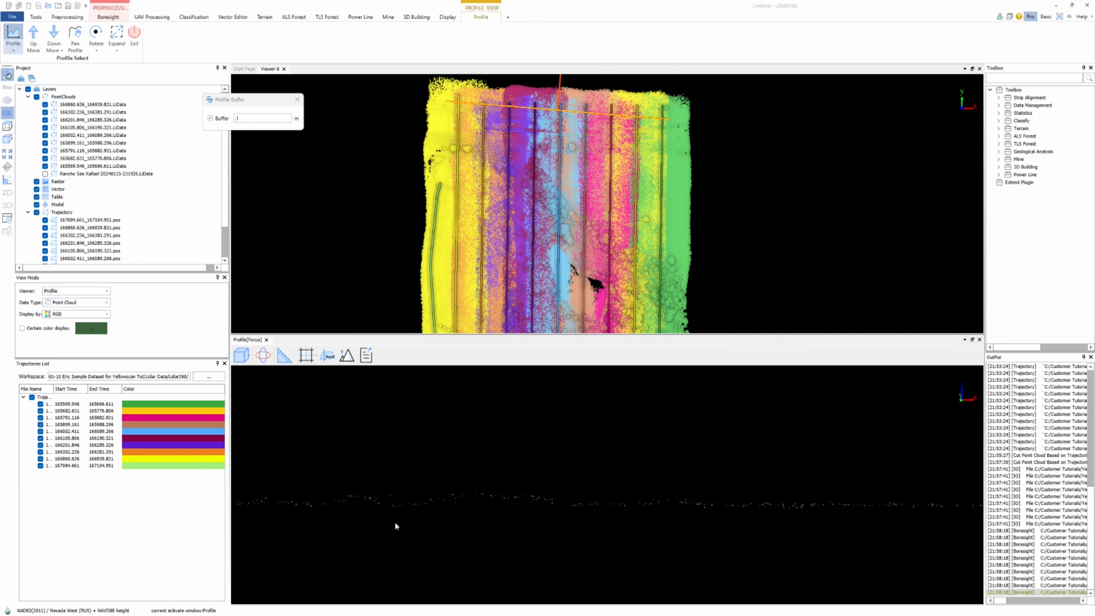
left_click_drag(790, 501, 487, 482)
left_click_drag(774, 490, 501, 484)
left_click_drag(750, 488, 562, 498)
scroll(563, 498, "up", 4)
left_click_drag(787, 496, 511, 516)
left_click(285, 357)
scroll(544, 526, "down", 2)
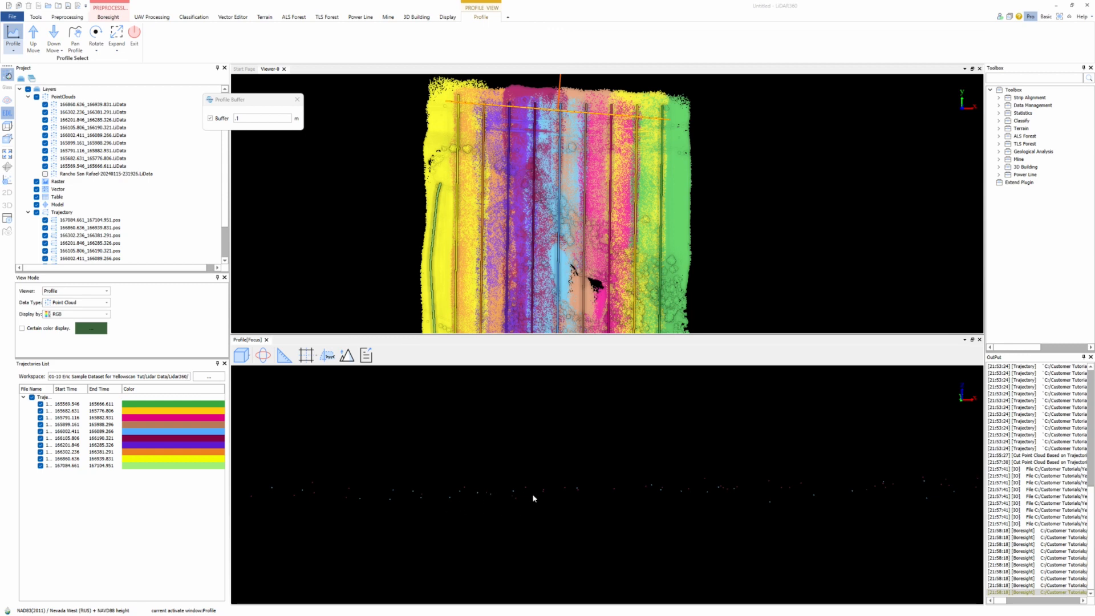
left_click_drag(774, 496, 452, 482)
left_click_drag(770, 464, 394, 503)
left_click_drag(731, 488, 391, 460)
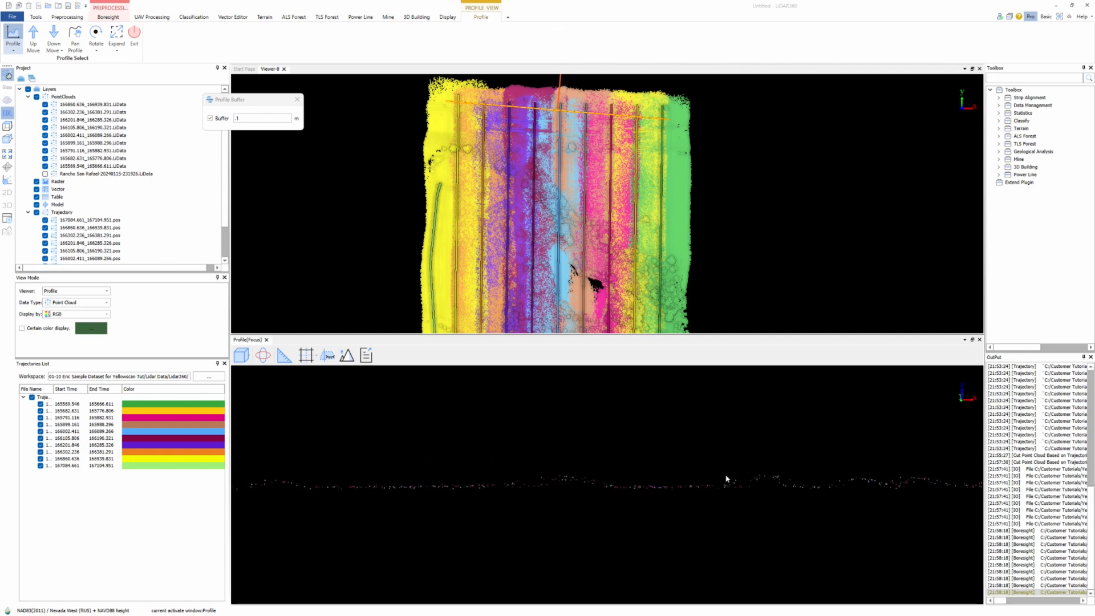
left_click_drag(772, 472, 488, 473)
left_click_drag(703, 483, 467, 479)
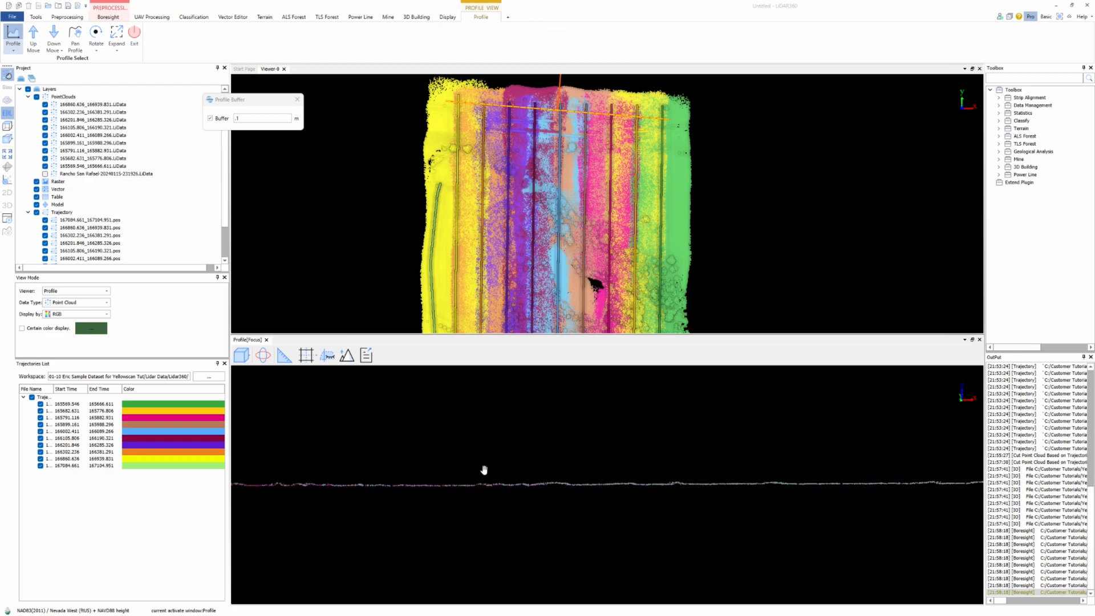
left_click(979, 339)
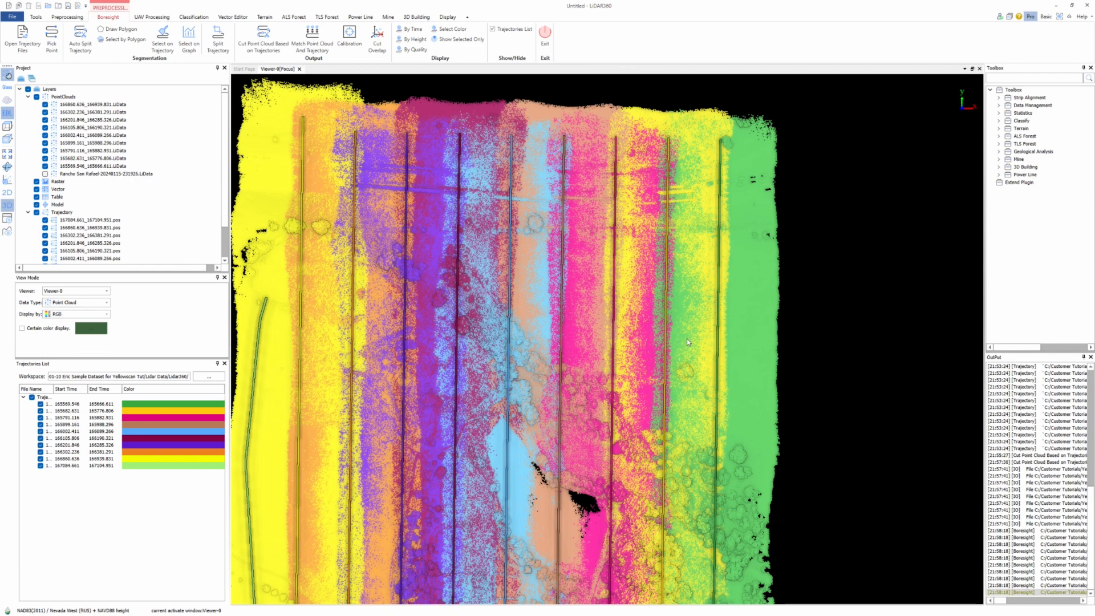
Review the boresight Calibration settings for the loaded point clouds and close them without applying a correction
middle_click_drag(557, 339, 644, 321)
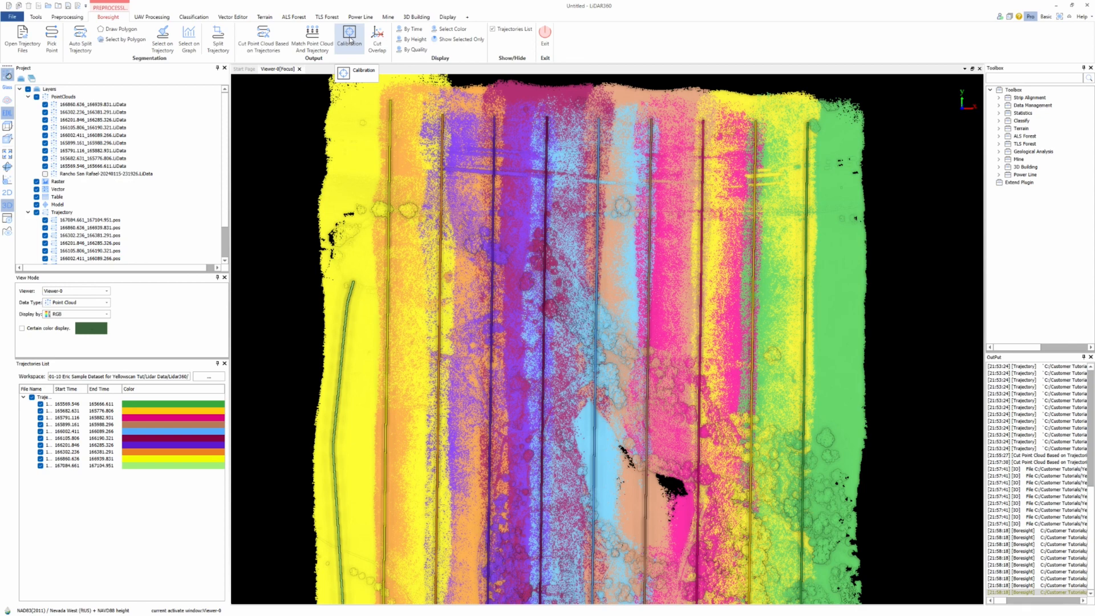
left_click(350, 40)
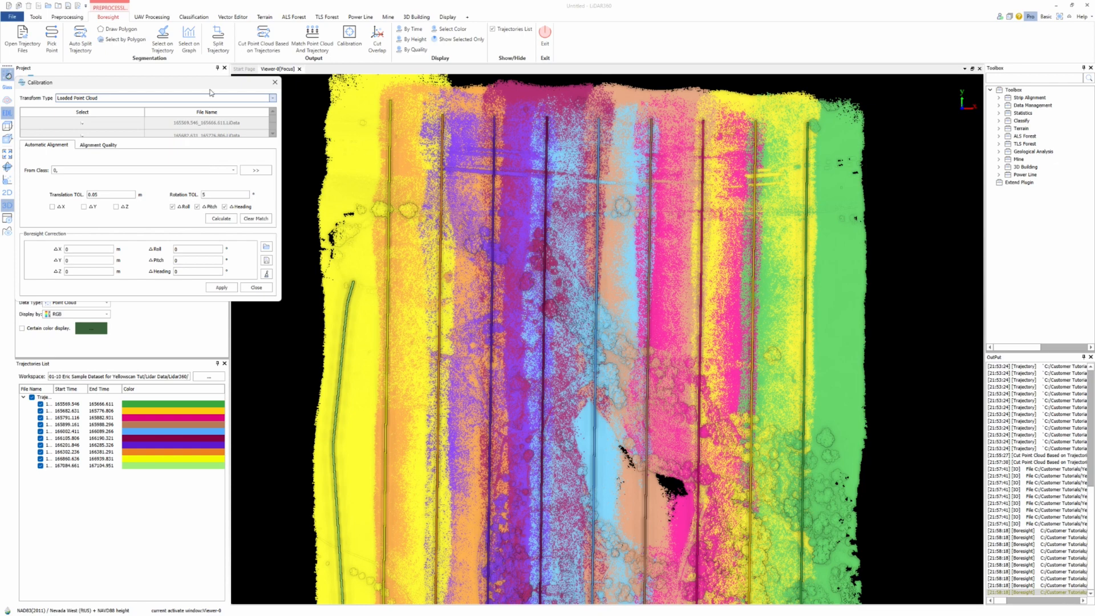
left_click(257, 288)
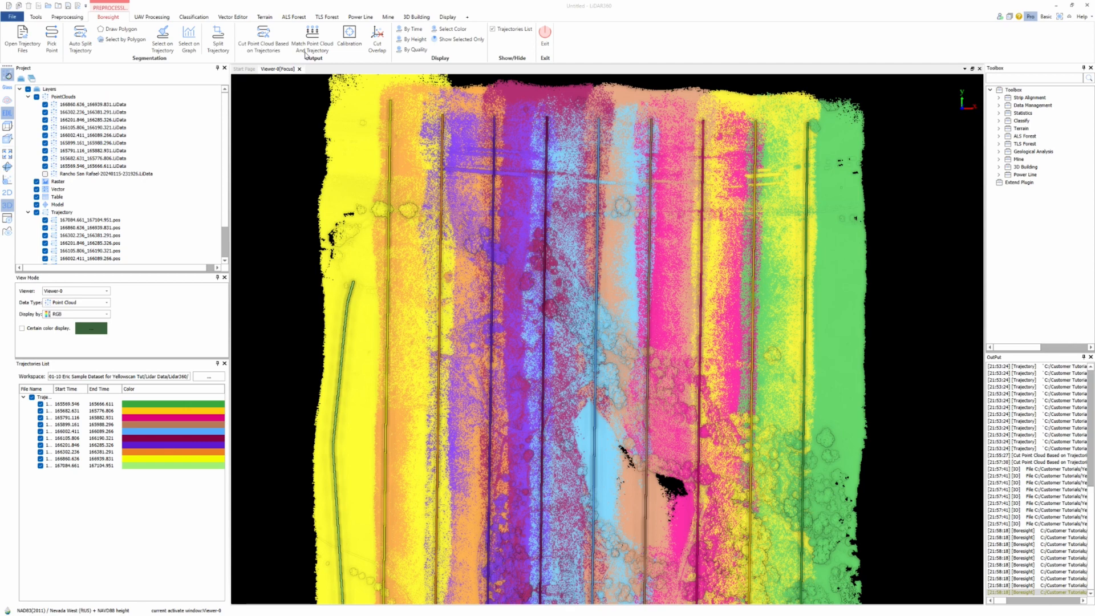
Run Cut Overlap to classify overlap as 12-Overlap Points using a 25° angle with trajectory, and display the point clouds by Classification
left_click(378, 46)
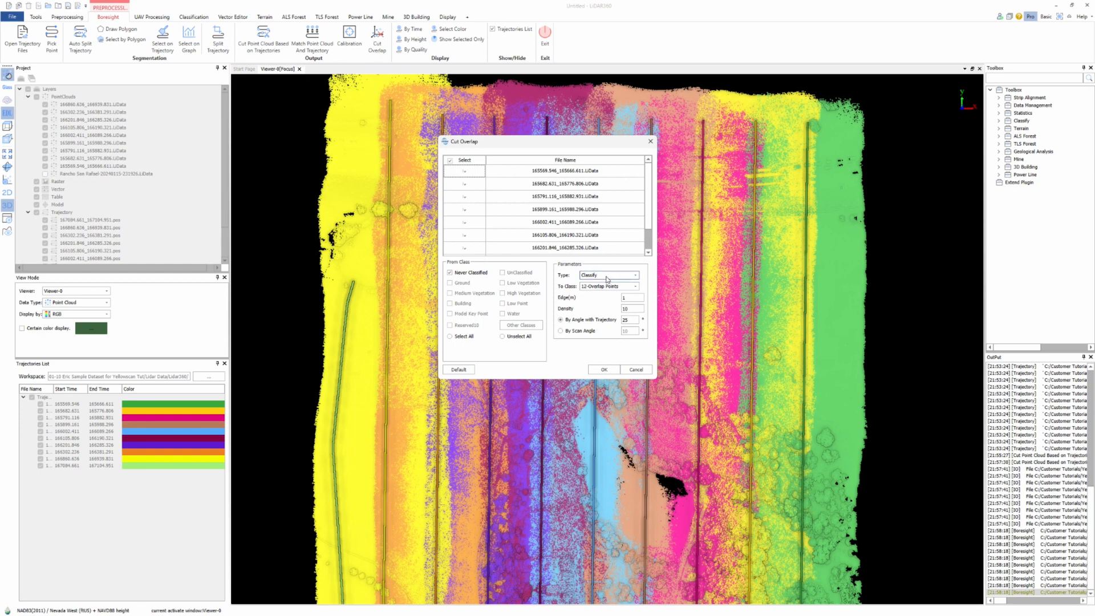
left_click(604, 371)
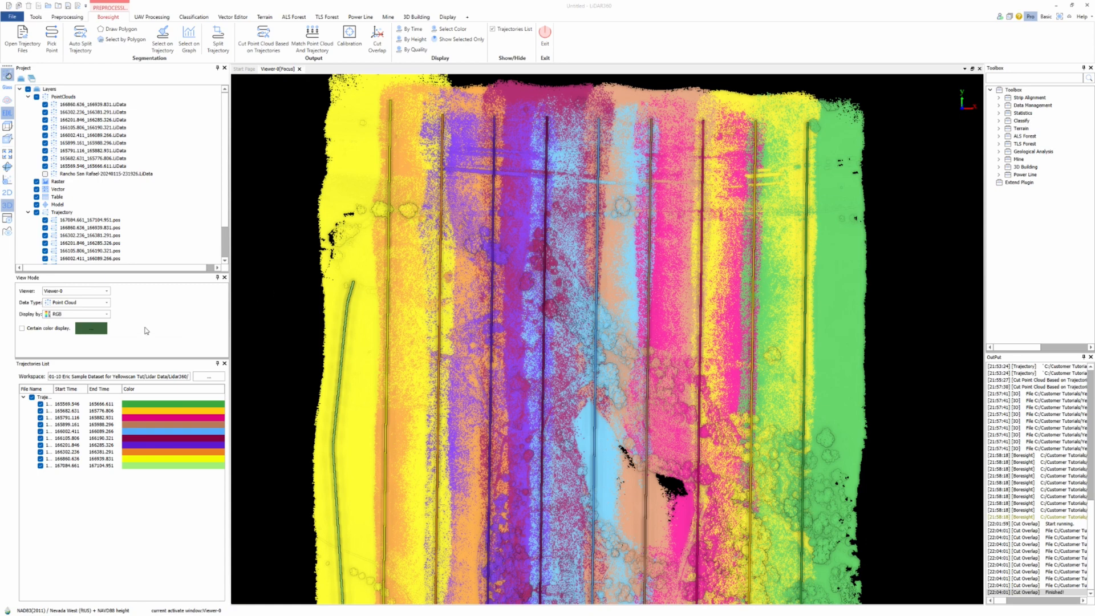
left_click(75, 315)
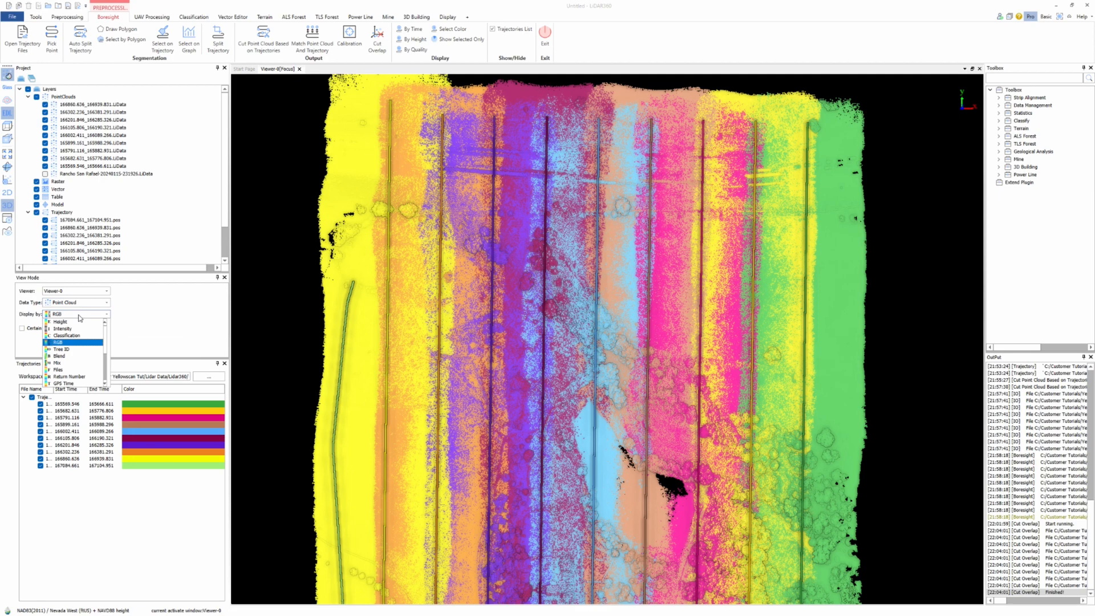
left_click(79, 337)
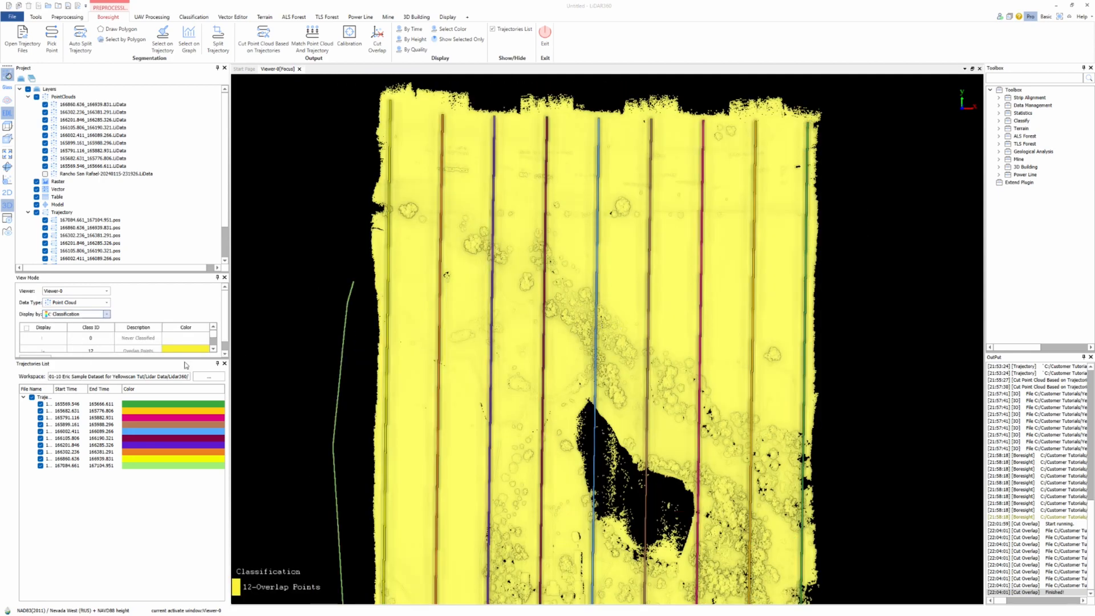
Enlarge the class list and compare the overlap points with the rest by toggling the Never Classified class, leaving both classes shown
left_click_drag(176, 357, 177, 424)
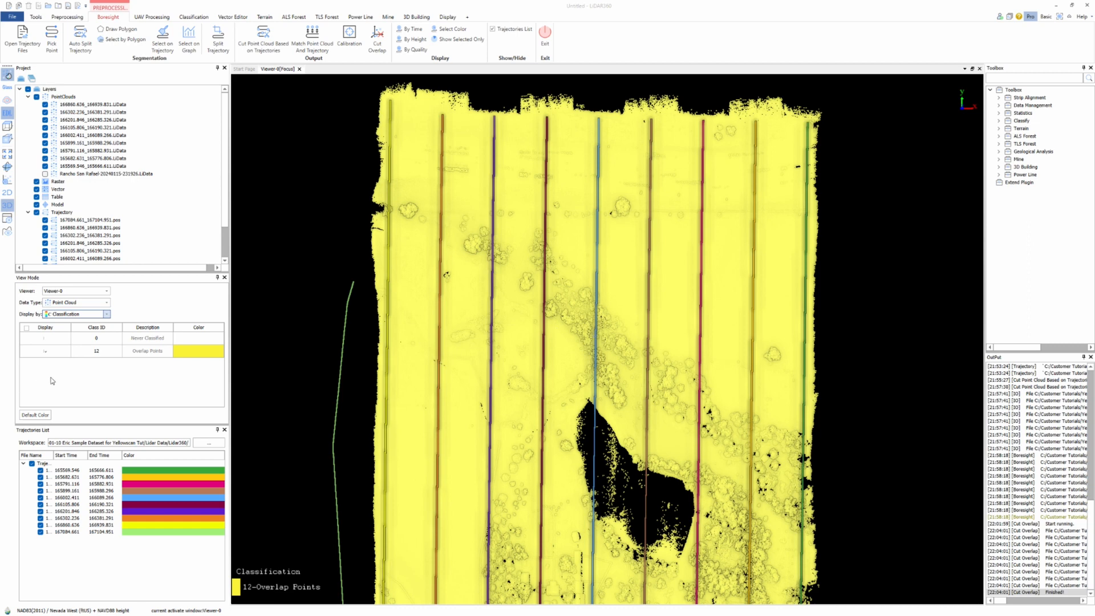
left_click(46, 341)
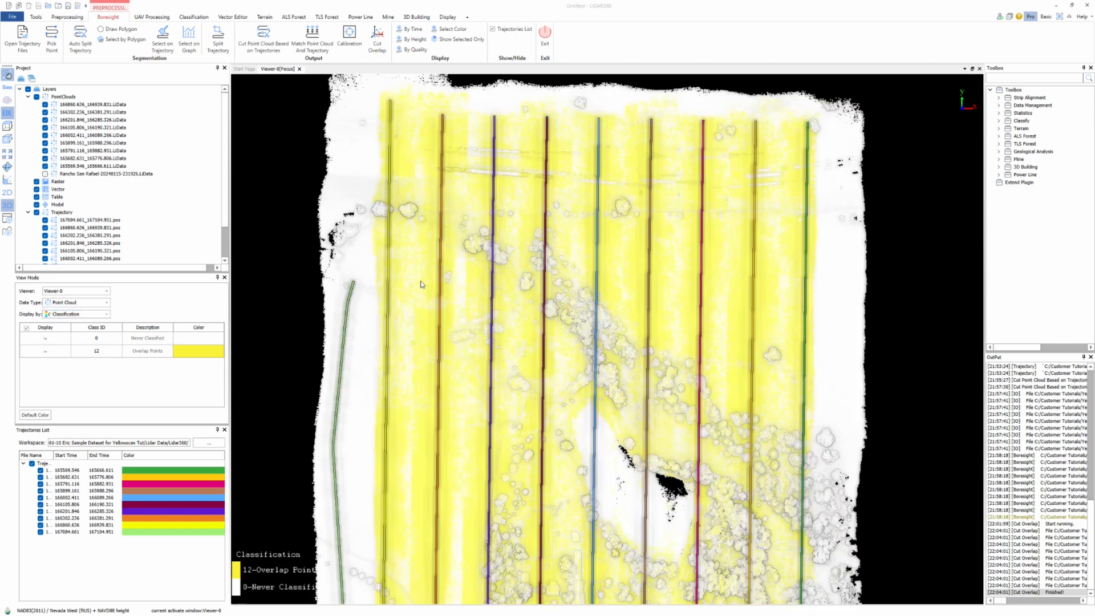
left_click(46, 340)
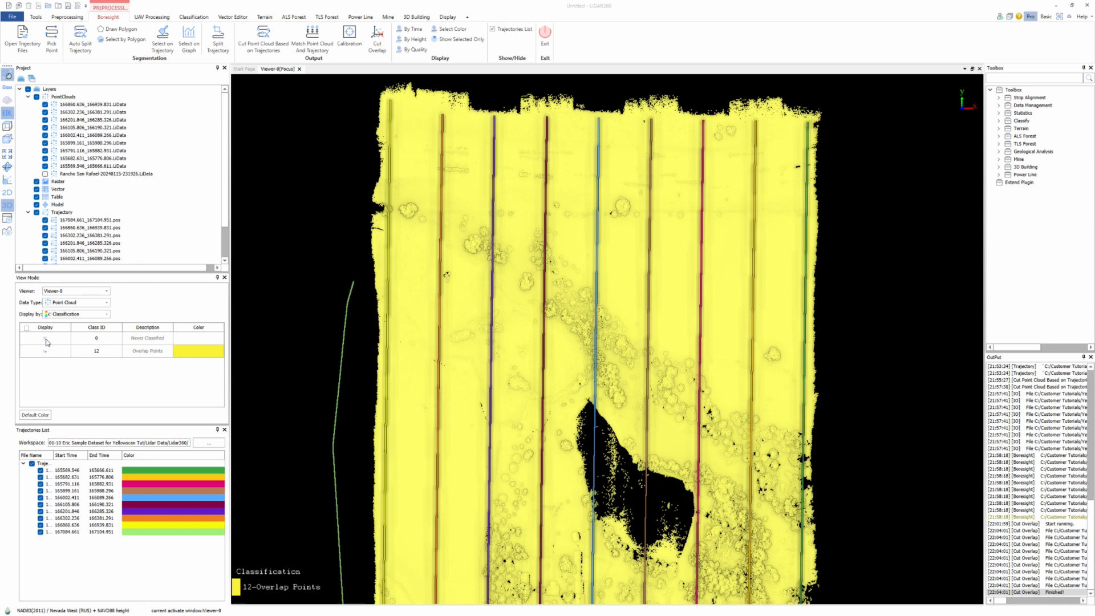
left_click(45, 340)
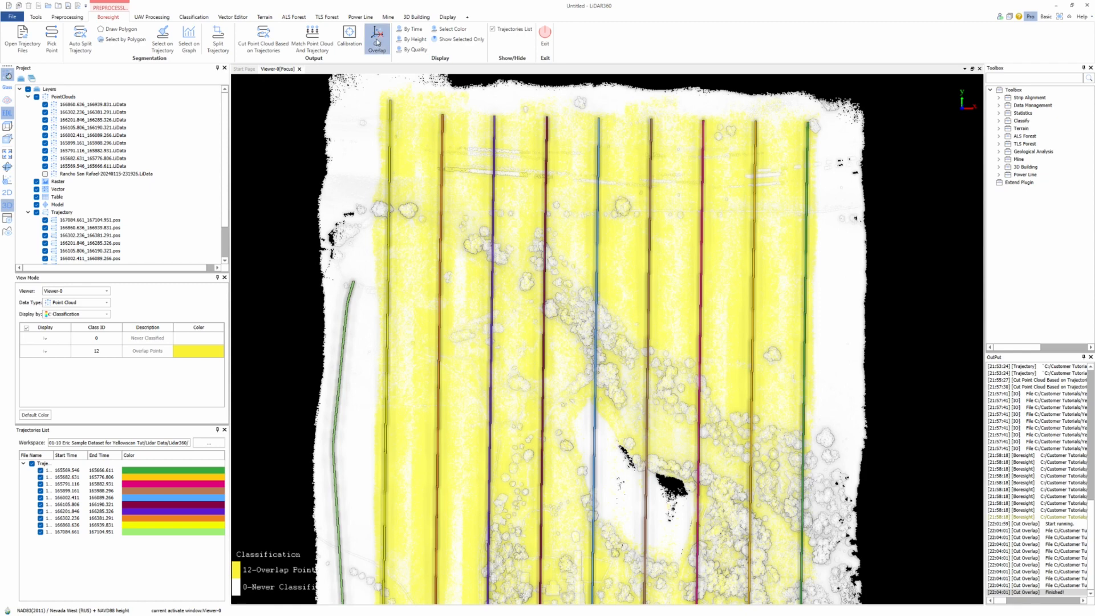
Run Cut Overlap again with the other processing type instead of Classify, and add the output point clouds to the current project
left_click(377, 44)
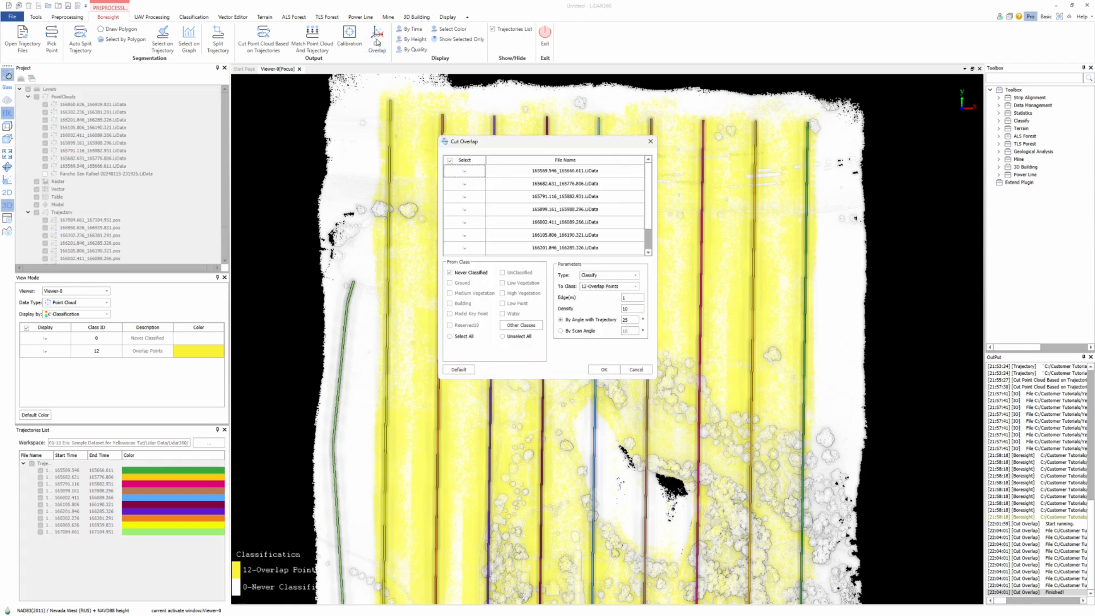
left_click(604, 278)
left_click(596, 289)
left_click(604, 370)
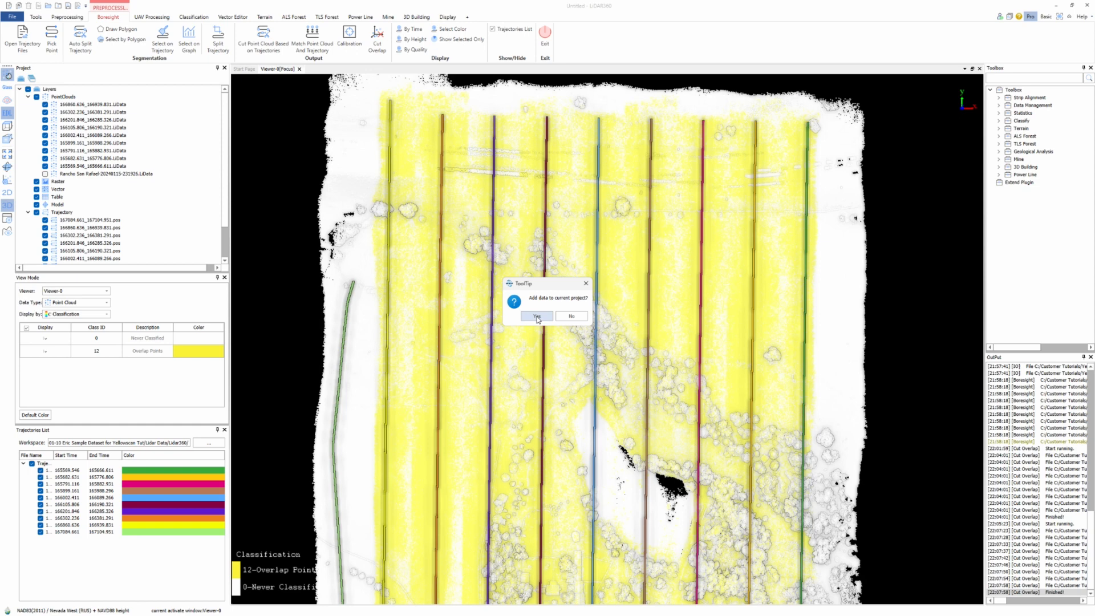
left_click(537, 316)
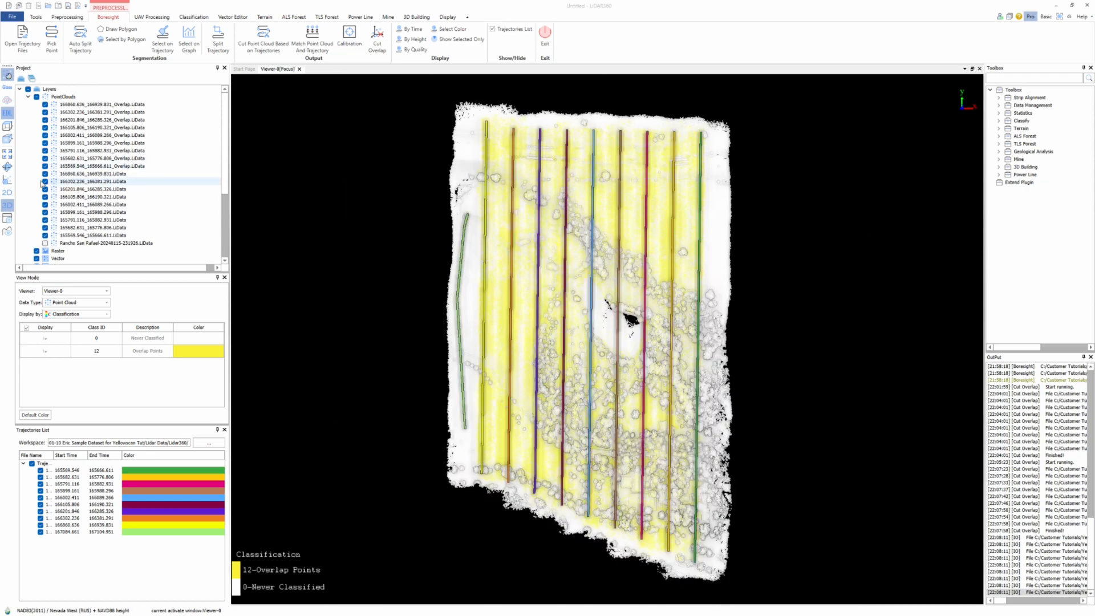
Hide the nine original flight-line point clouds so that only the _Overlap versions are displayed
left_click(45, 174)
left_click(45, 181)
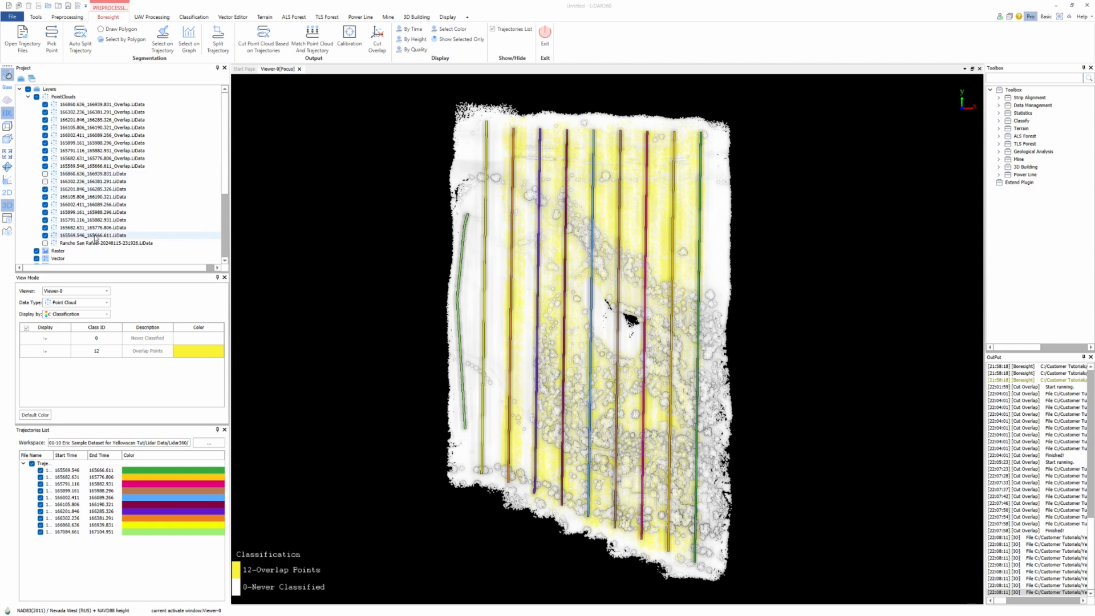
left_click(45, 189)
left_click(45, 197)
left_click(45, 204)
left_click(45, 212)
left_click(45, 220)
left_click(45, 227)
left_click(45, 235)
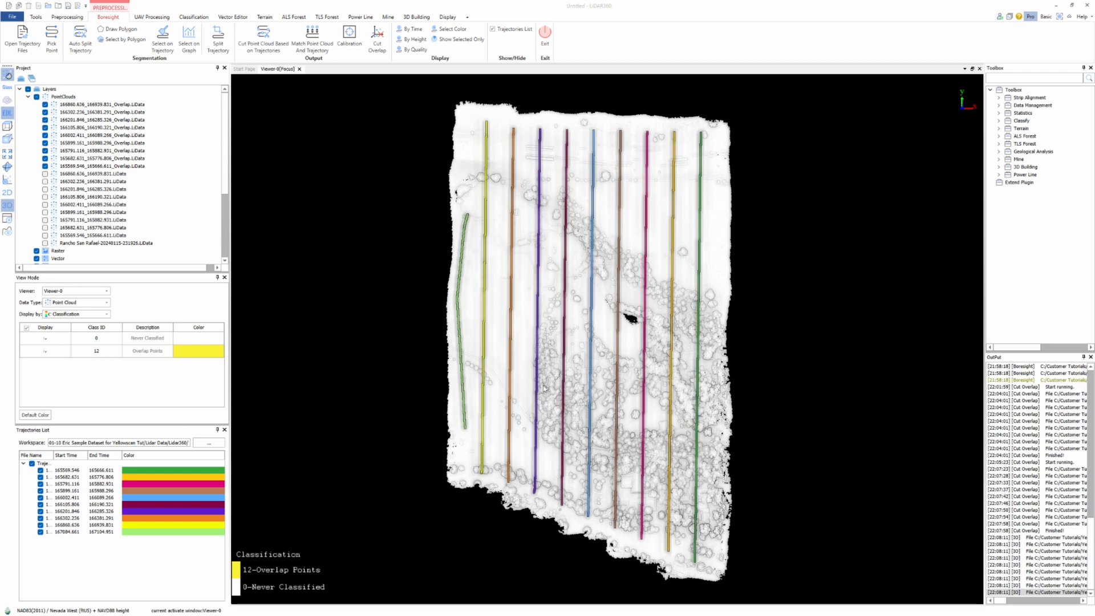
Hide all the trajectories and display the point clouds by RGB
left_click(32, 463)
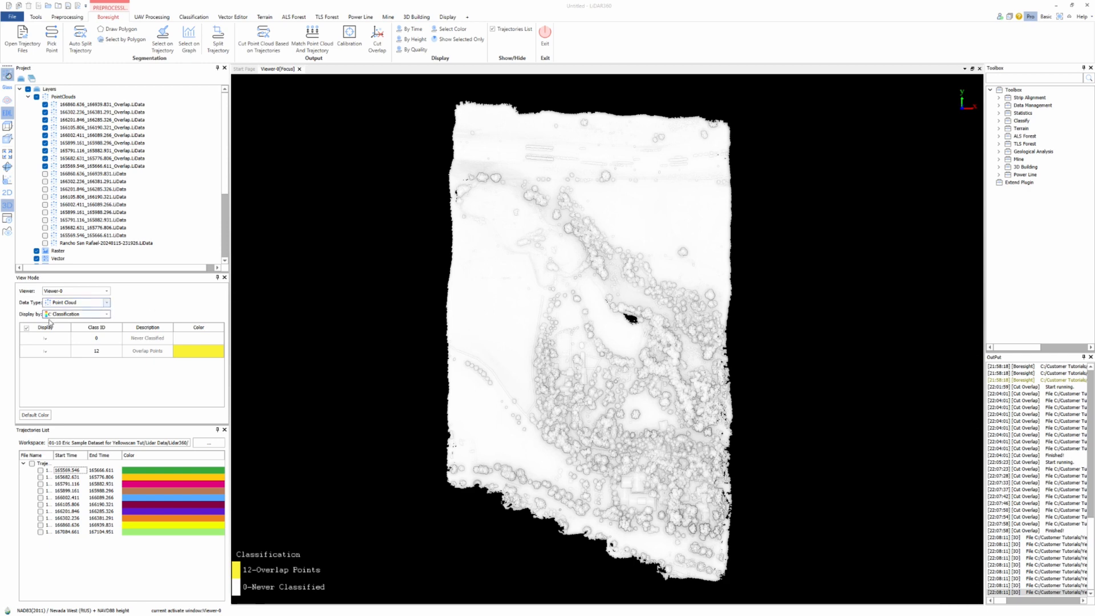
left_click(81, 314)
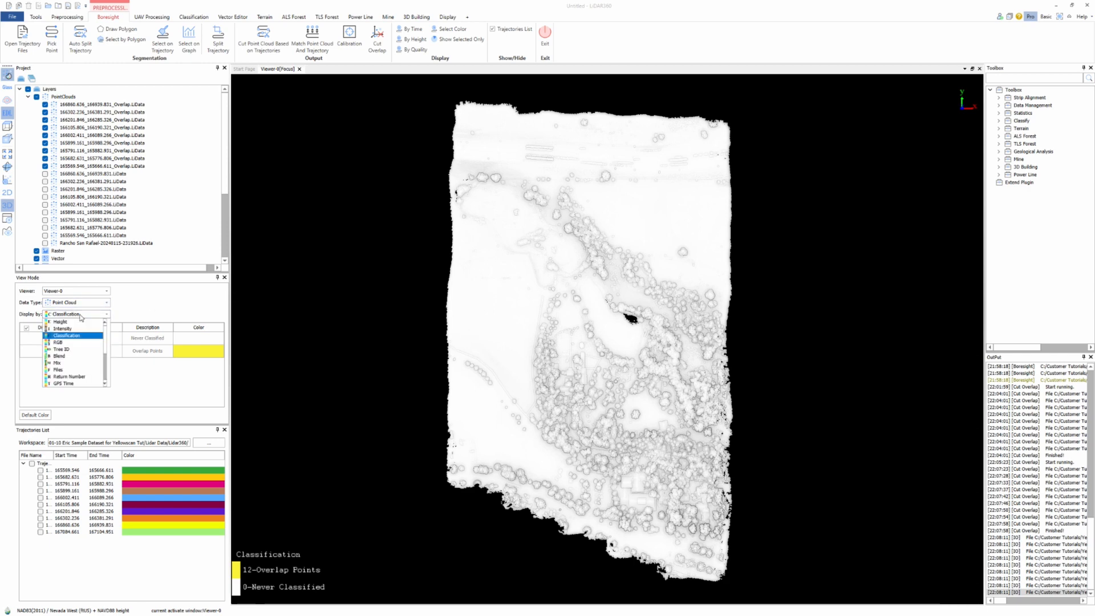
left_click(65, 342)
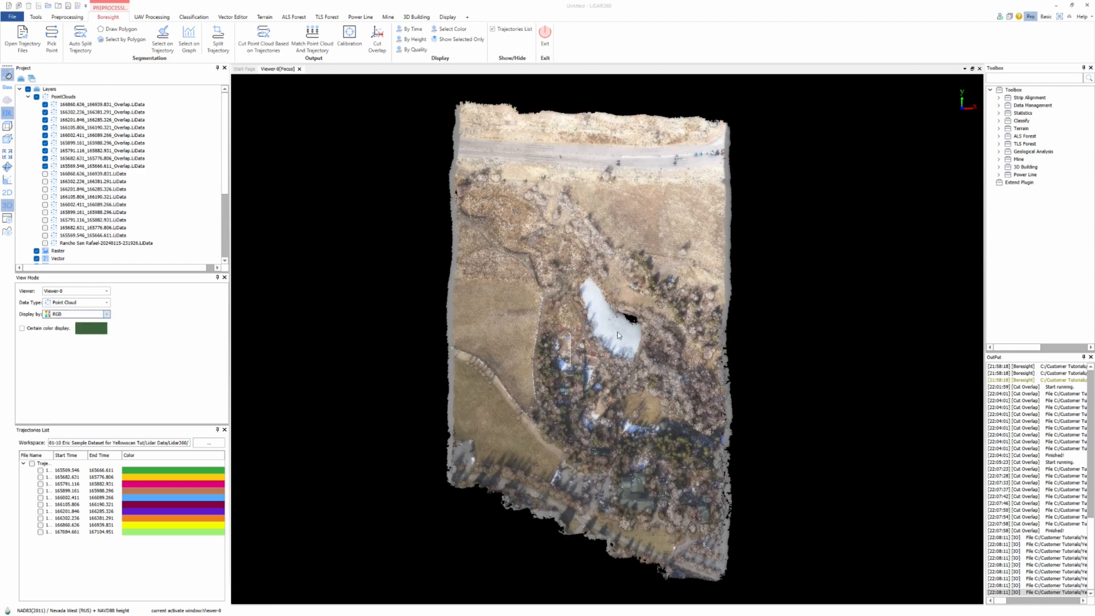
Inspect the overlap-cut point clouds up close around the pond and the buildings southwest of it
scroll(542, 310, "up", 10)
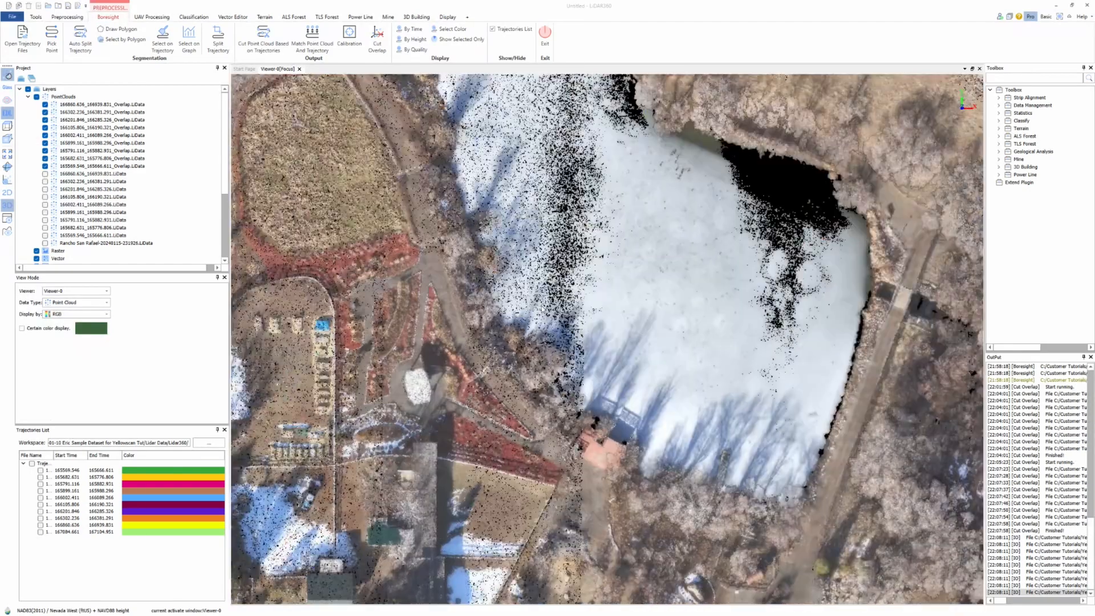
middle_click_drag(358, 381, 764, 302)
scroll(415, 375, "up", 4)
scroll(415, 374, "up", 1)
middle_click_drag(823, 591, 469, 311)
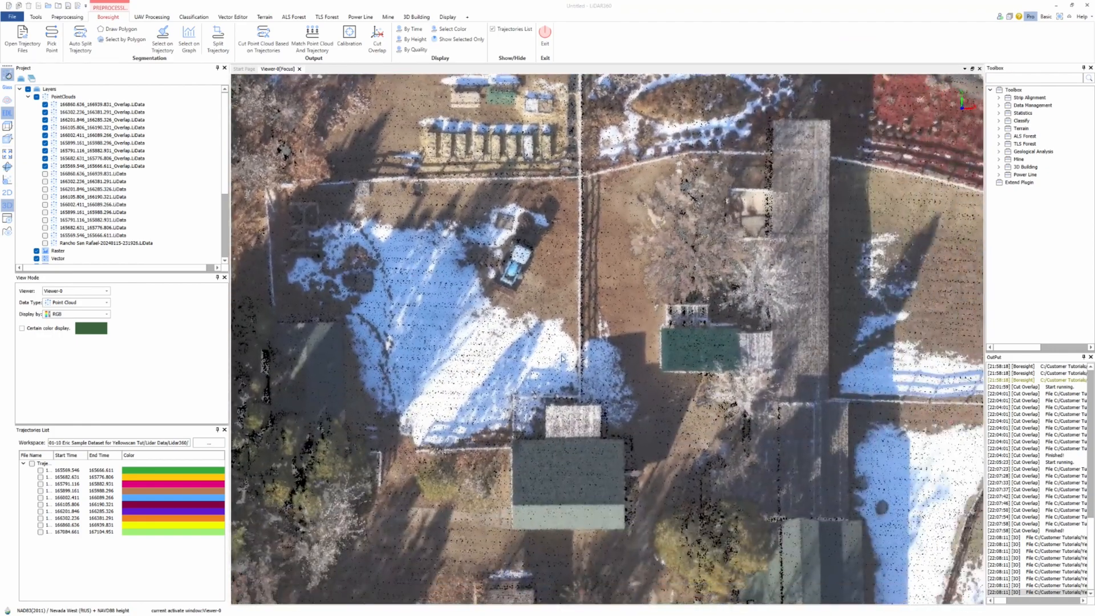
scroll(633, 381, "down", 9)
scroll(632, 378, "down", 6)
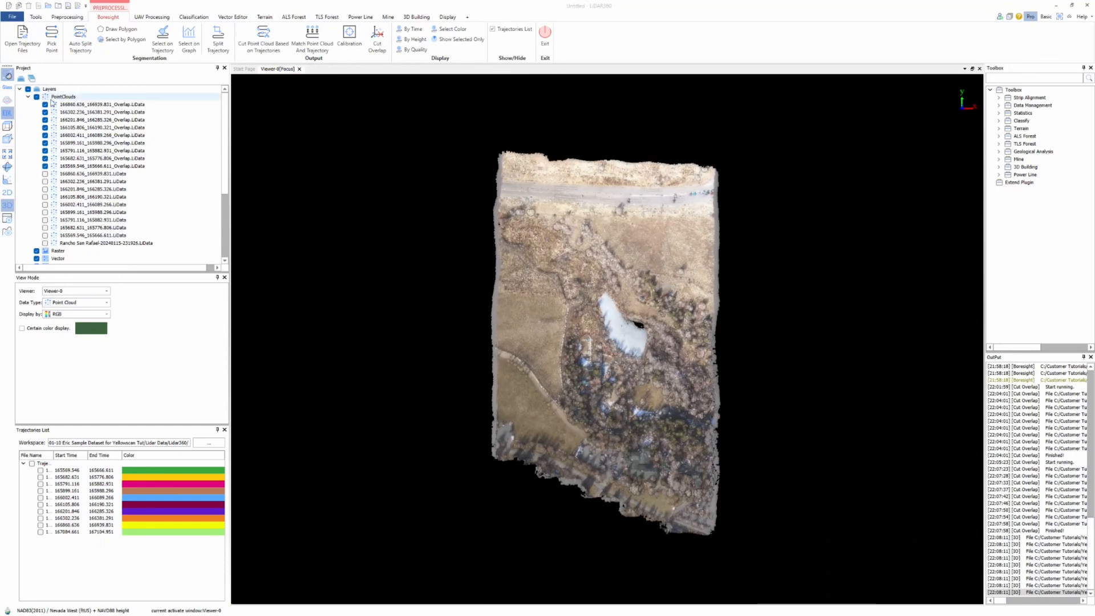
Measure the point density with a sample width of 5 in the open field north of the pond, and close the measurement
left_click(36, 17)
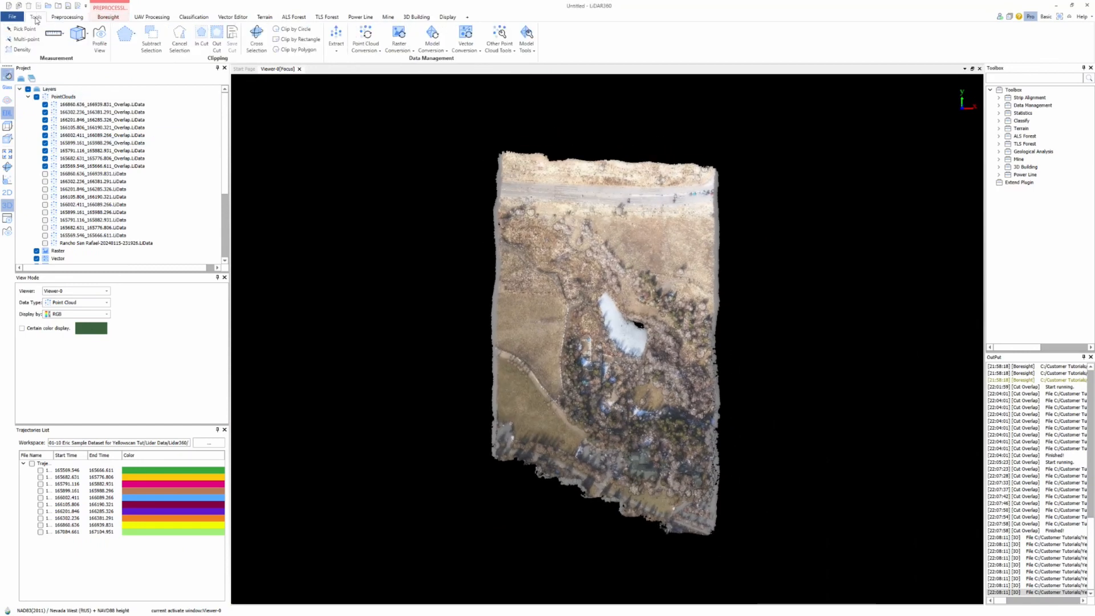
left_click(22, 50)
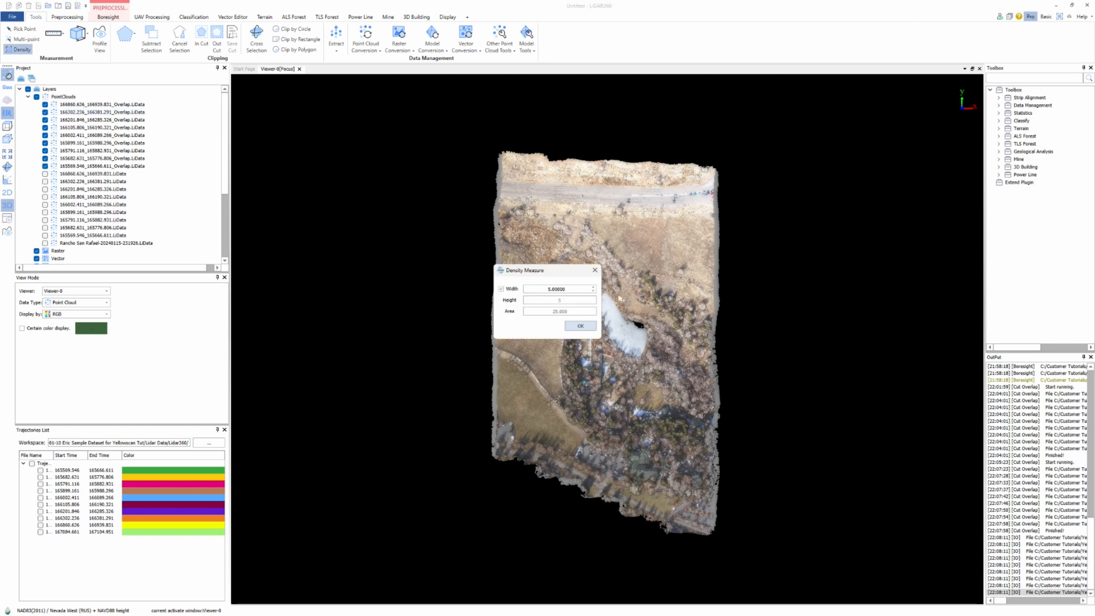
left_click(639, 242)
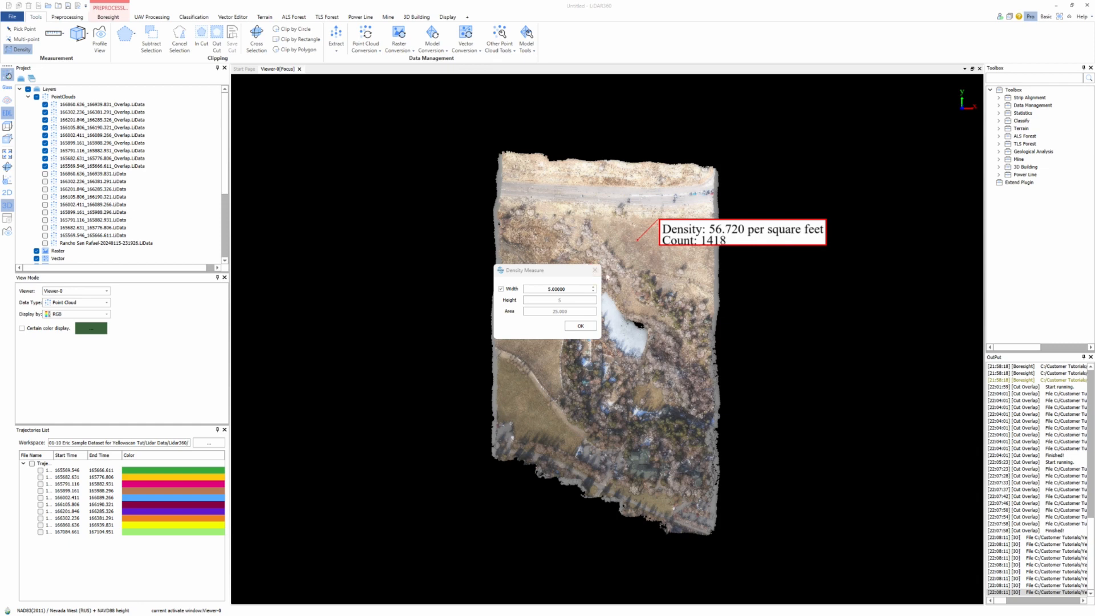
left_click(581, 326)
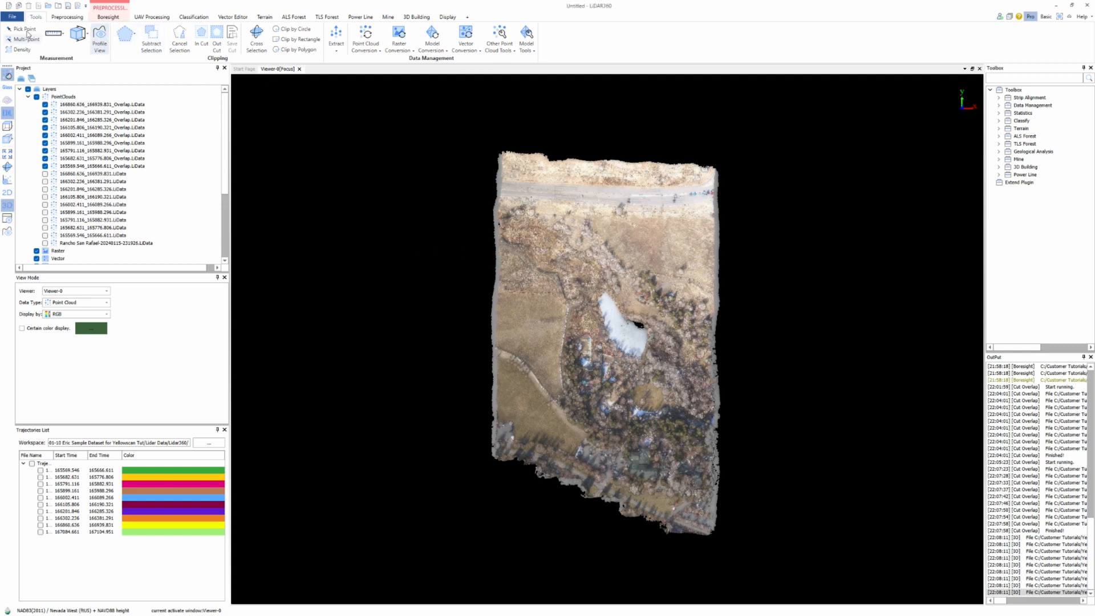
Remove outliers from the nine _Overlap point clouds with 10 neighbor points and a 5 std deviation multiple, and add the results to the project
left_click(266, 17)
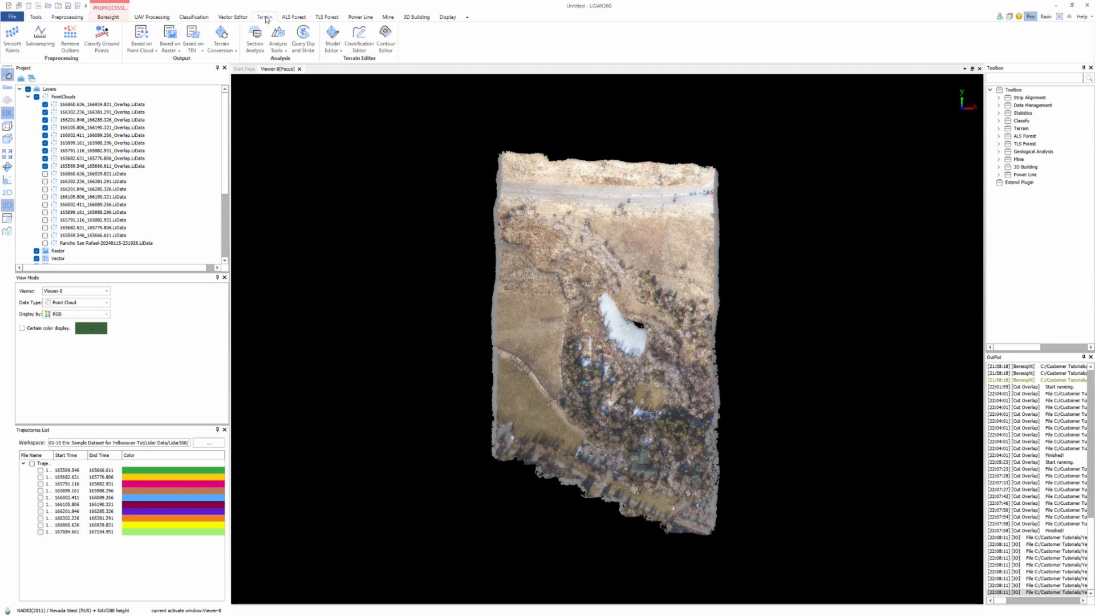
left_click(71, 33)
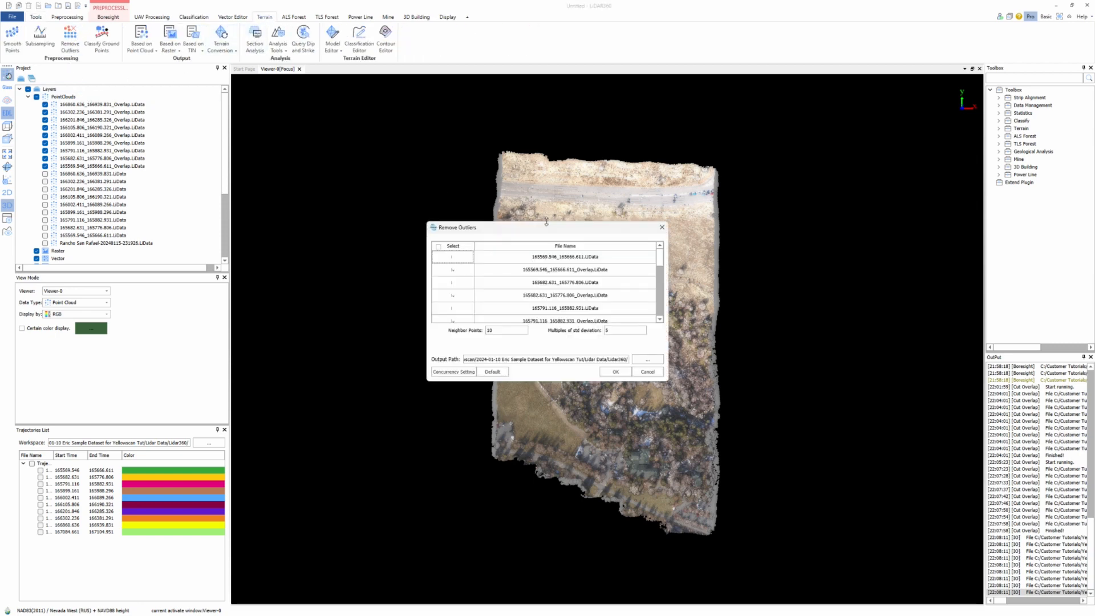
left_click_drag(550, 227, 319, 160)
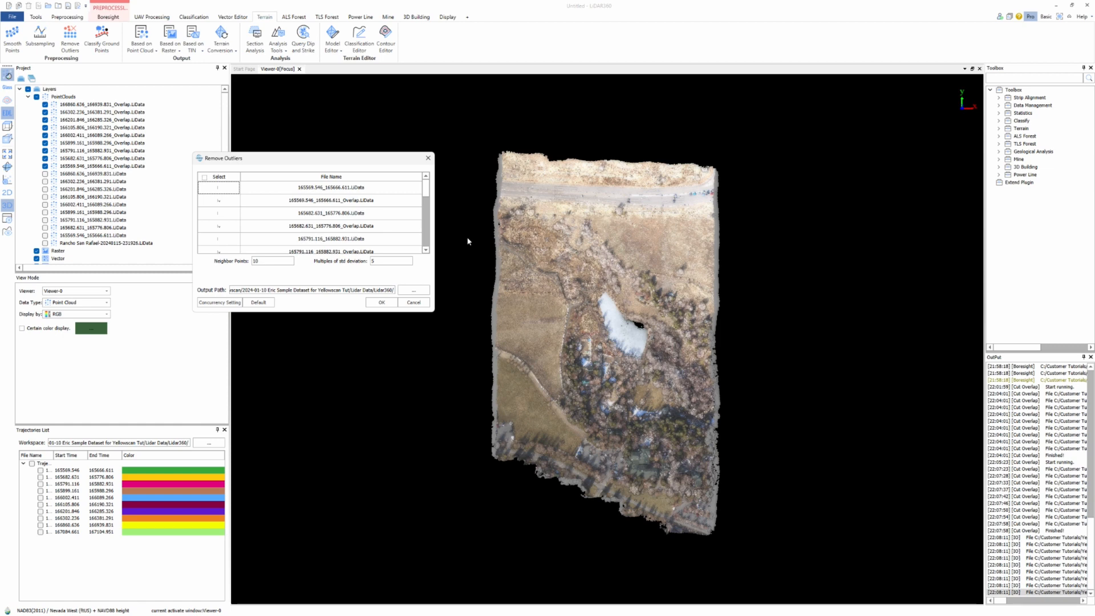
left_click(379, 303)
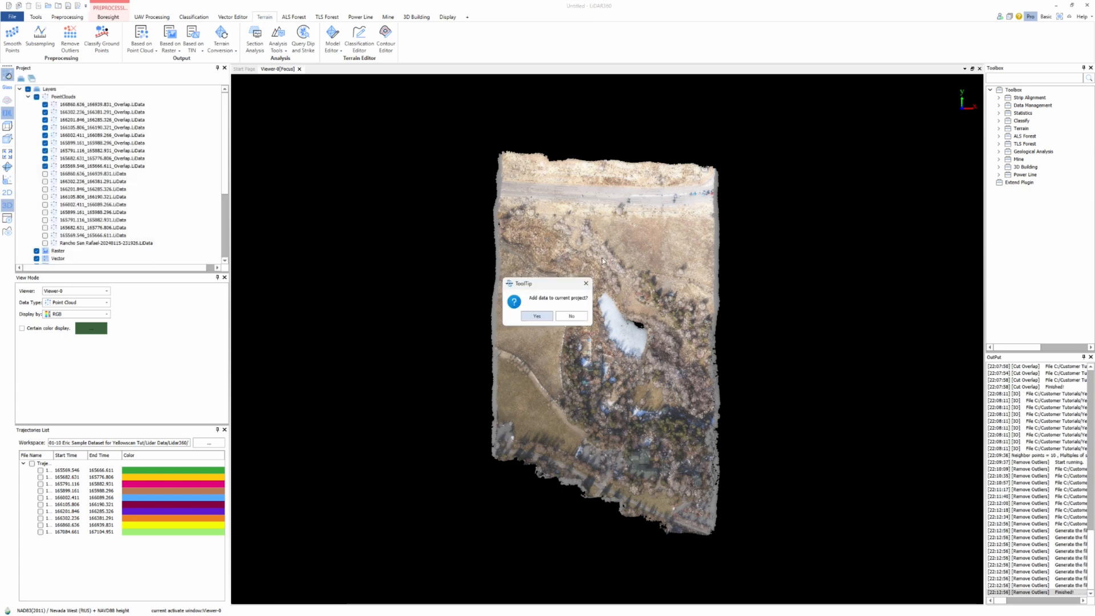
left_click(538, 318)
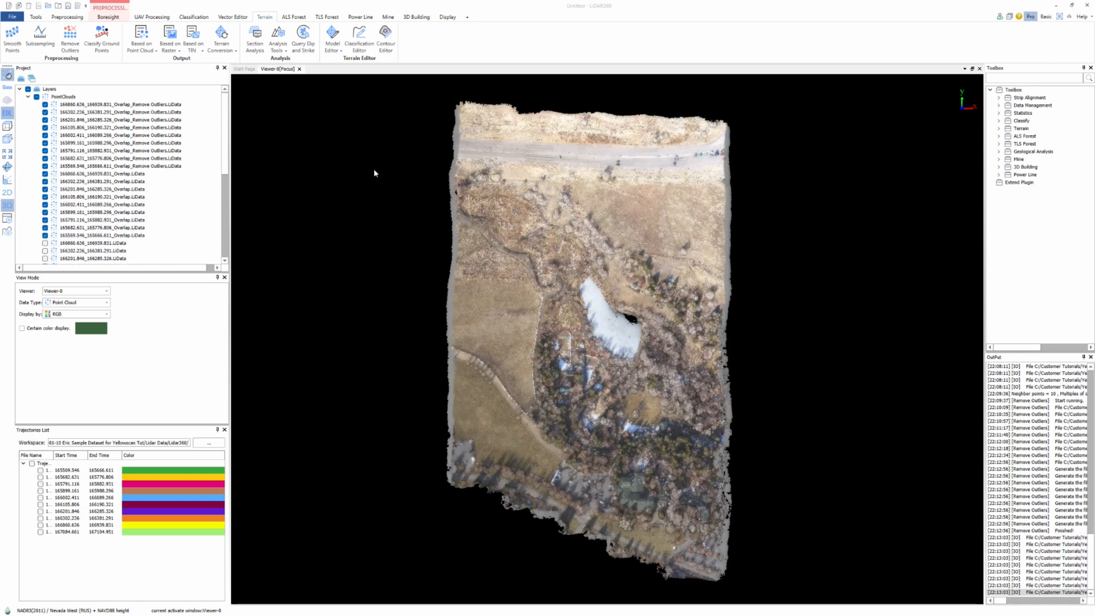
Hide the nine _Overlap point clouds so that only the _Overlap_Remove Outliers versions are displayed
left_click(45, 174)
left_click(45, 181)
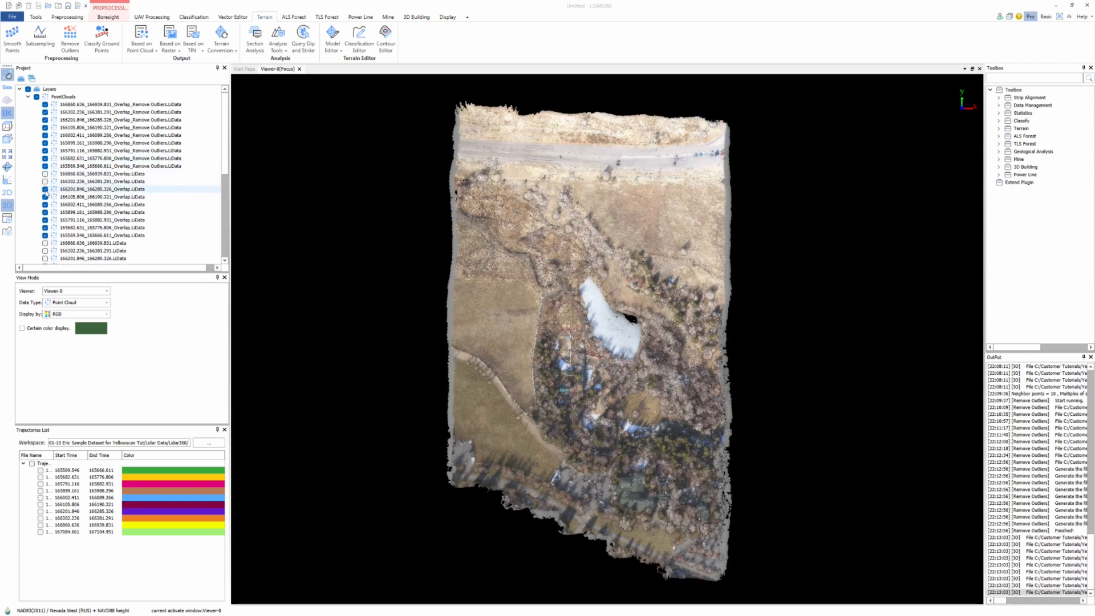
left_click(45, 189)
left_click(45, 197)
left_click(45, 198)
left_click(45, 205)
left_click(45, 212)
left_click(45, 221)
left_click(45, 228)
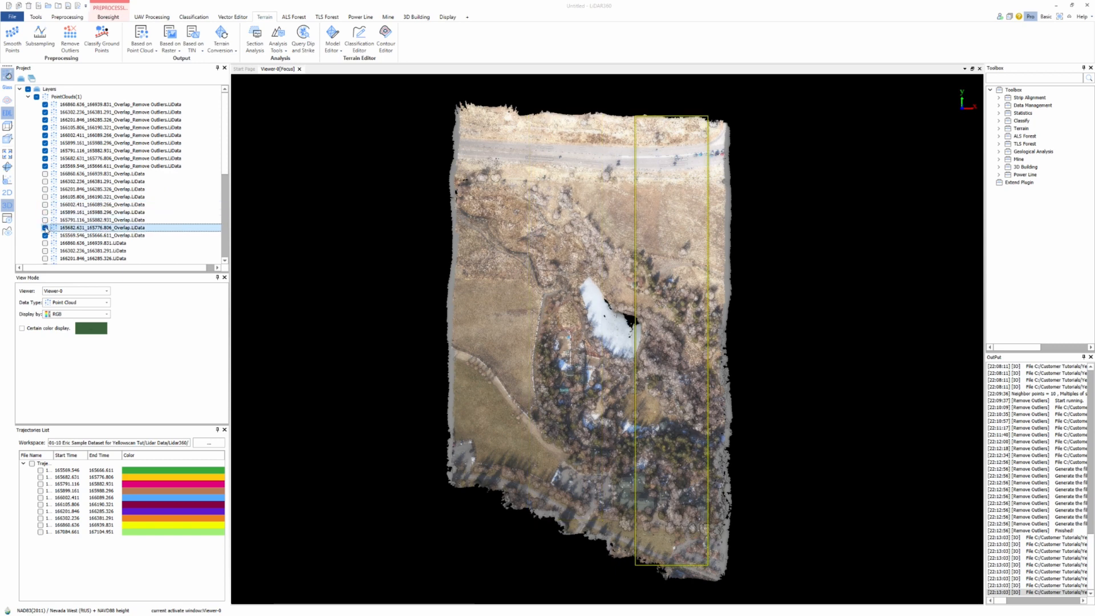
left_click(45, 235)
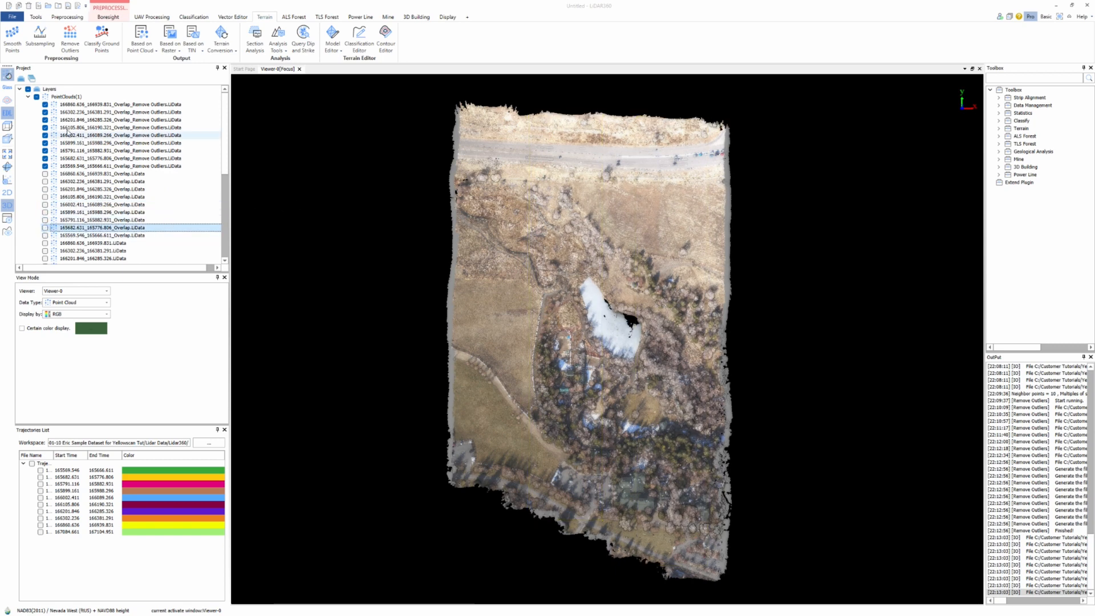
Merge the nine _Overlap_Remove Outliers point clouds into Overlap_Outliers_Merge.LiData and add it to the project
left_click(36, 17)
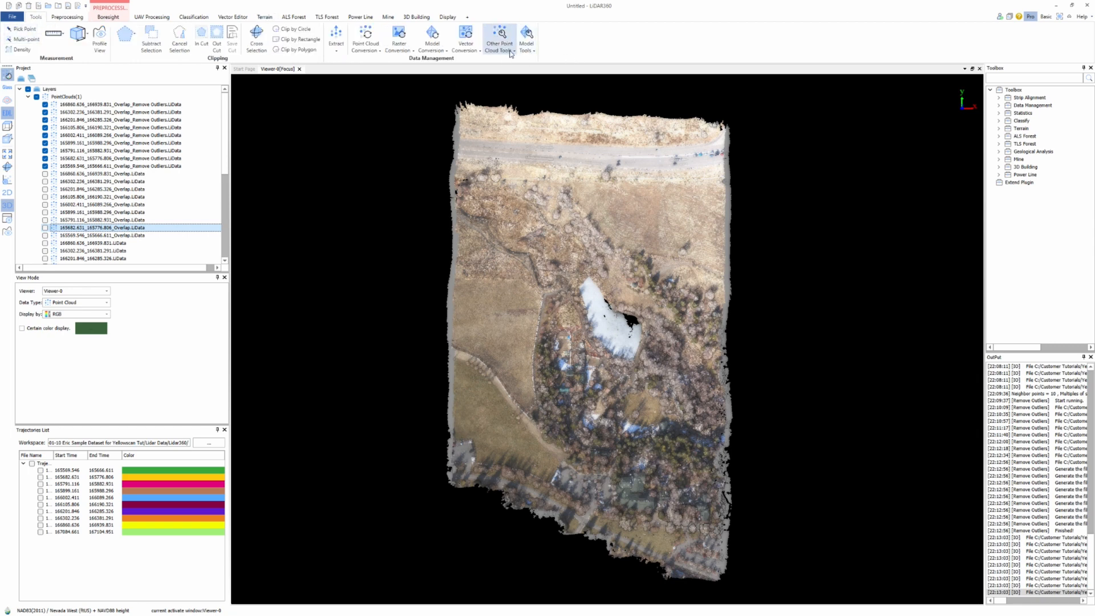
left_click(511, 51)
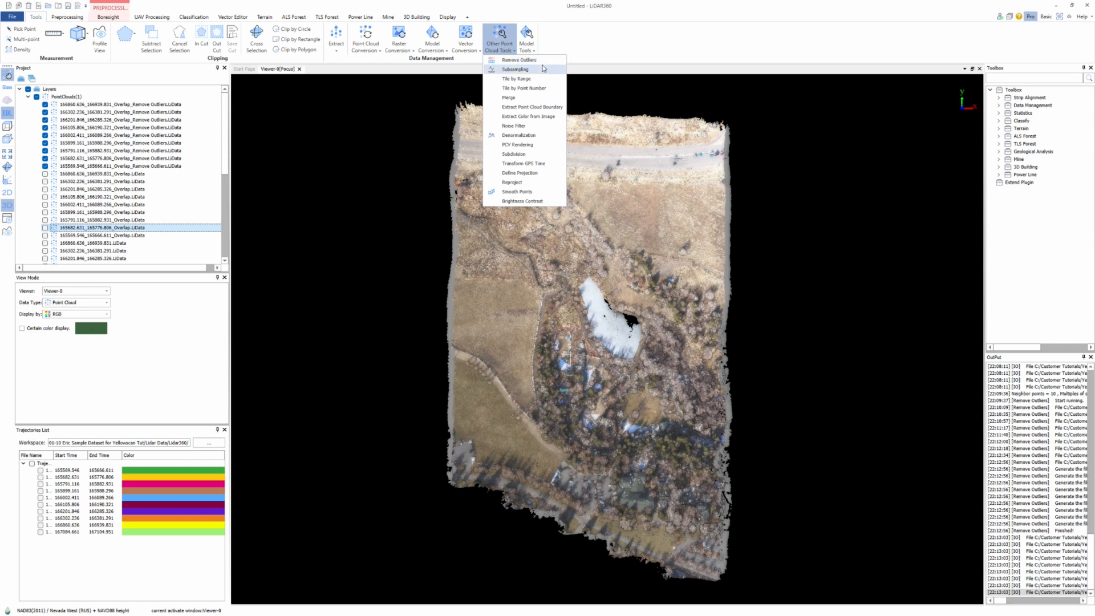
left_click(510, 98)
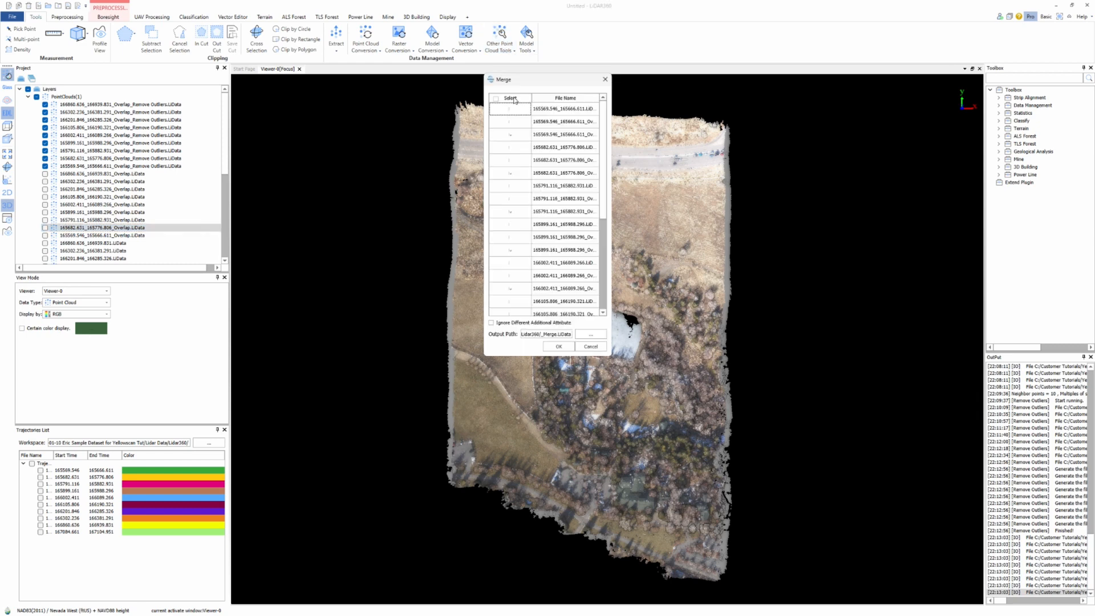
left_click(556, 335)
type("Overlap")
type("_")
type("REmove")
type("_")
left_click(559, 346)
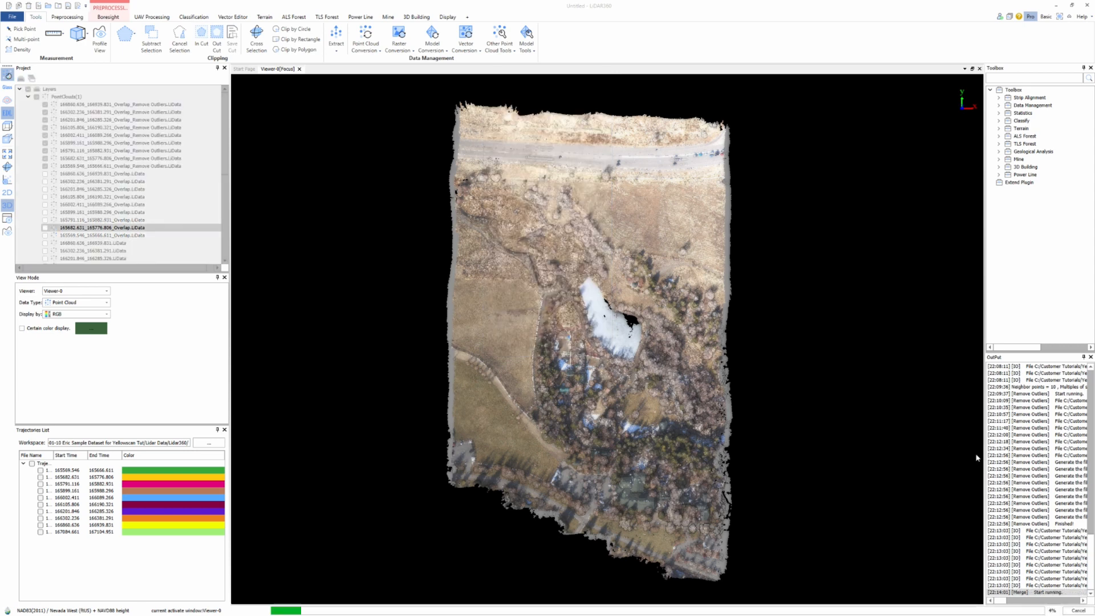
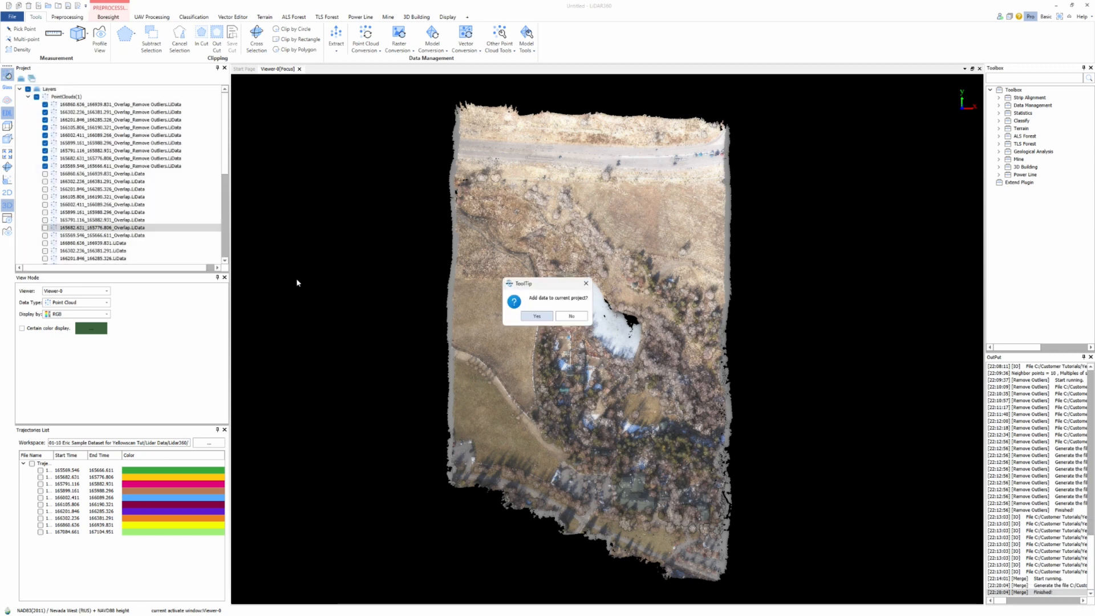
left_click(537, 317)
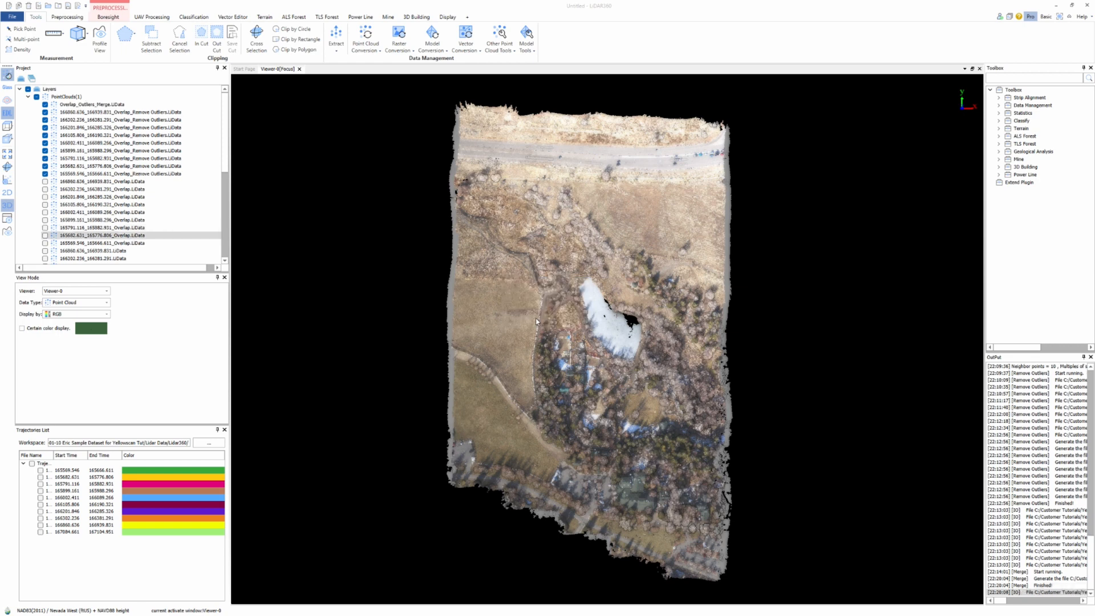
Remove every point cloud except Overlap_Outliers_Merge.LiData from the project
left_click(68, 112)
scroll(108, 189, "down", 5)
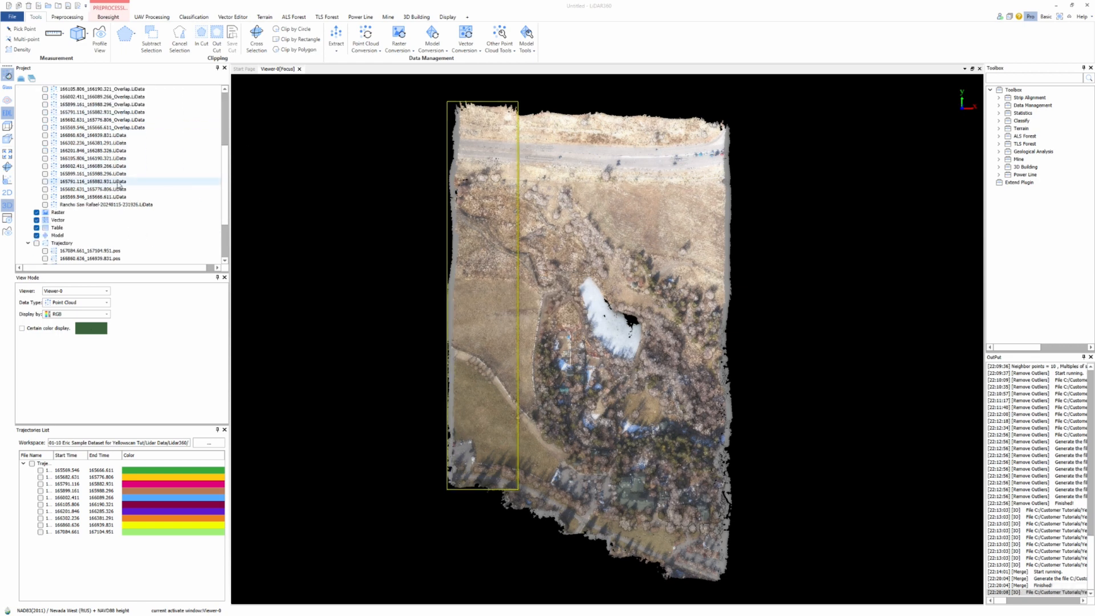
left_click(82, 206, "shift")
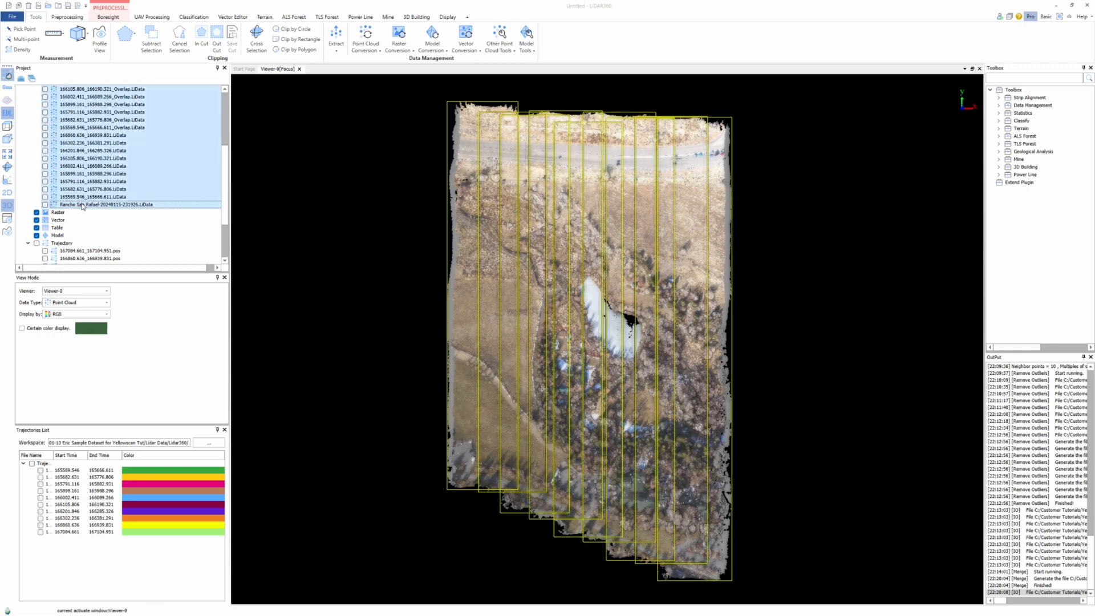
scroll(114, 205, "up", 5)
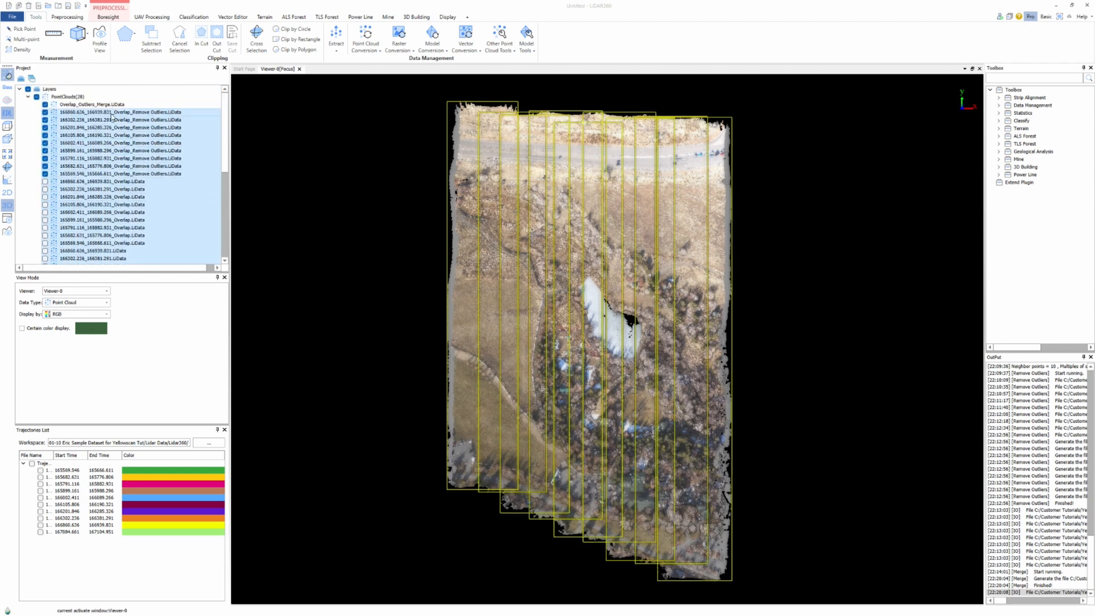
scroll(121, 151, "down", 4)
scroll(121, 153, "down", 1)
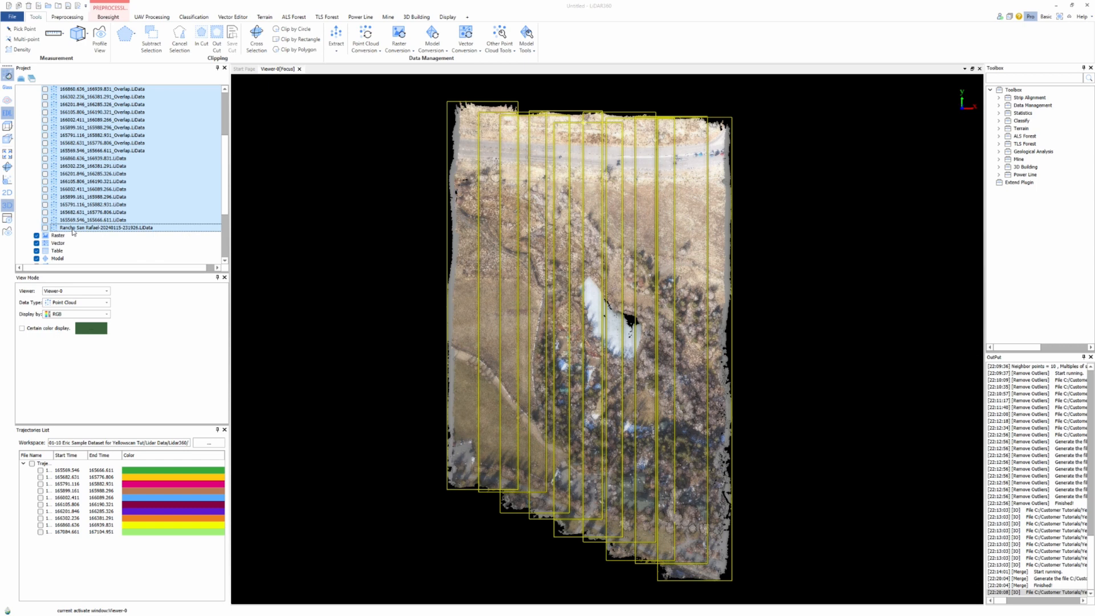
scroll(88, 178, "up", 4)
right_click(75, 151)
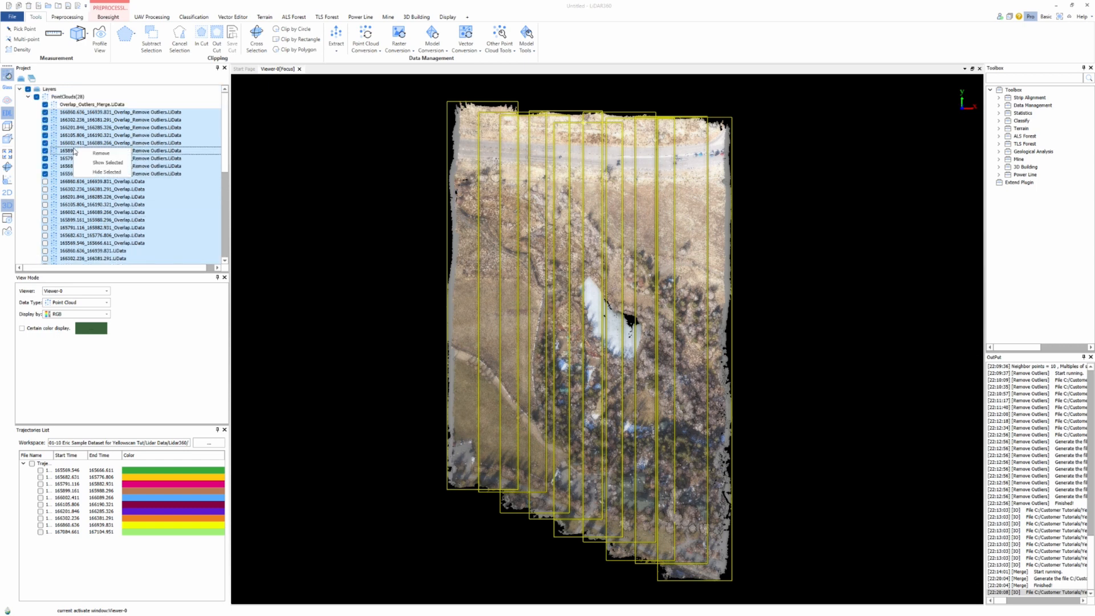
left_click(93, 154)
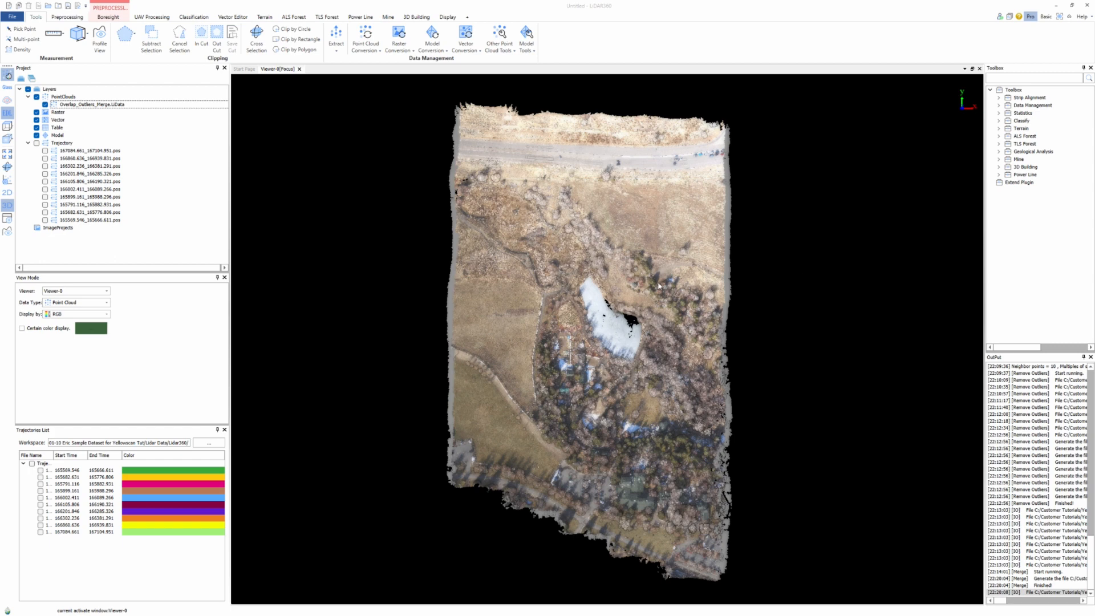
Classify the ground points of Overlap_Outliers_Merge.LiData from Never Classified into class 2-Ground, using the tree scene preset
left_click(263, 18)
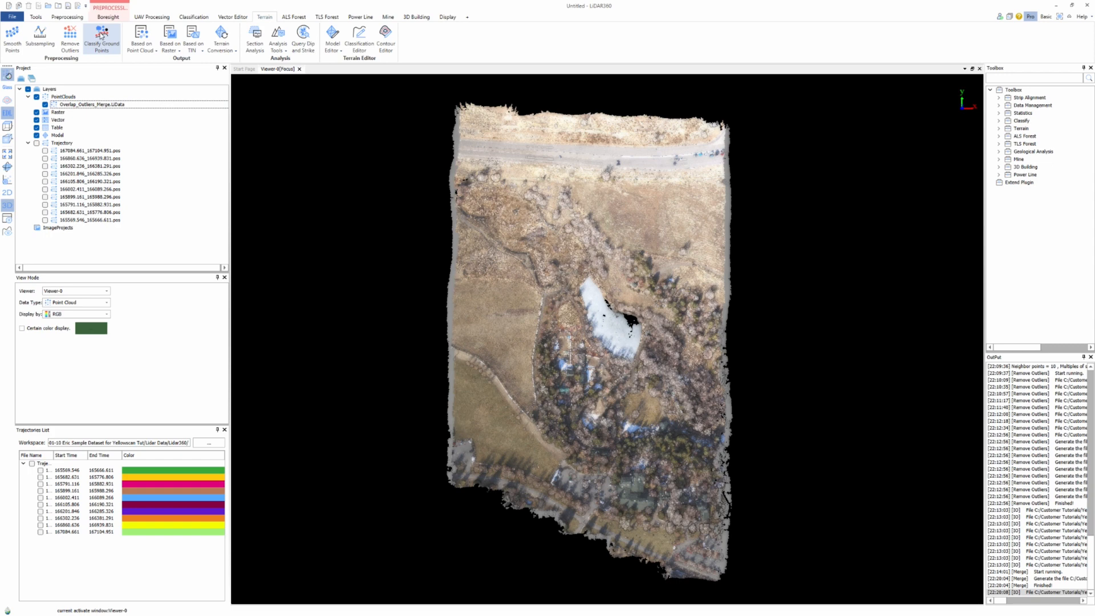
left_click(101, 36)
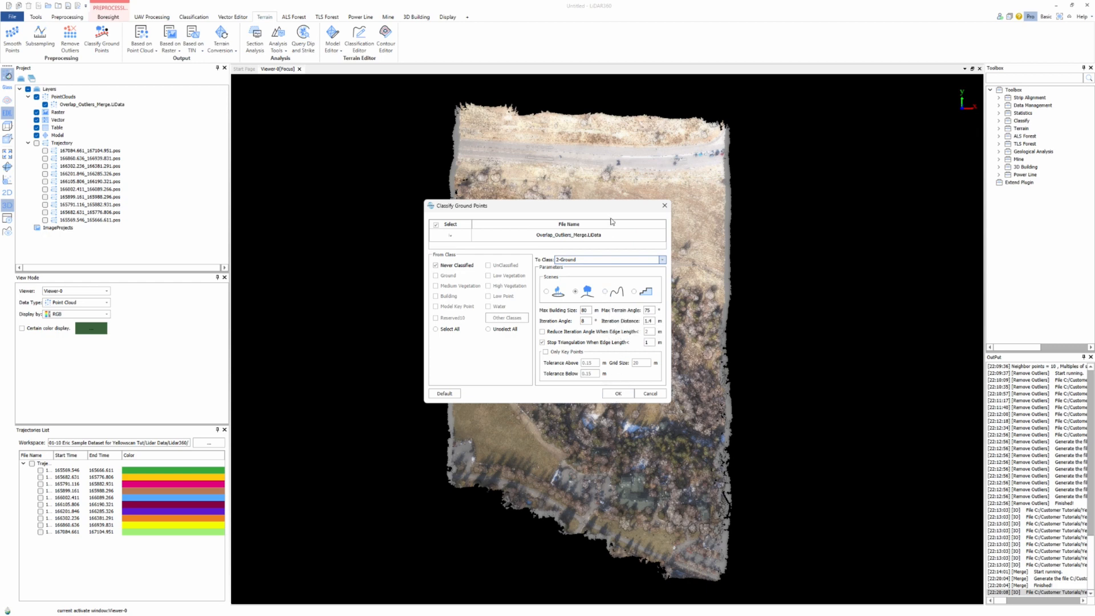
left_click_drag(612, 209, 342, 213)
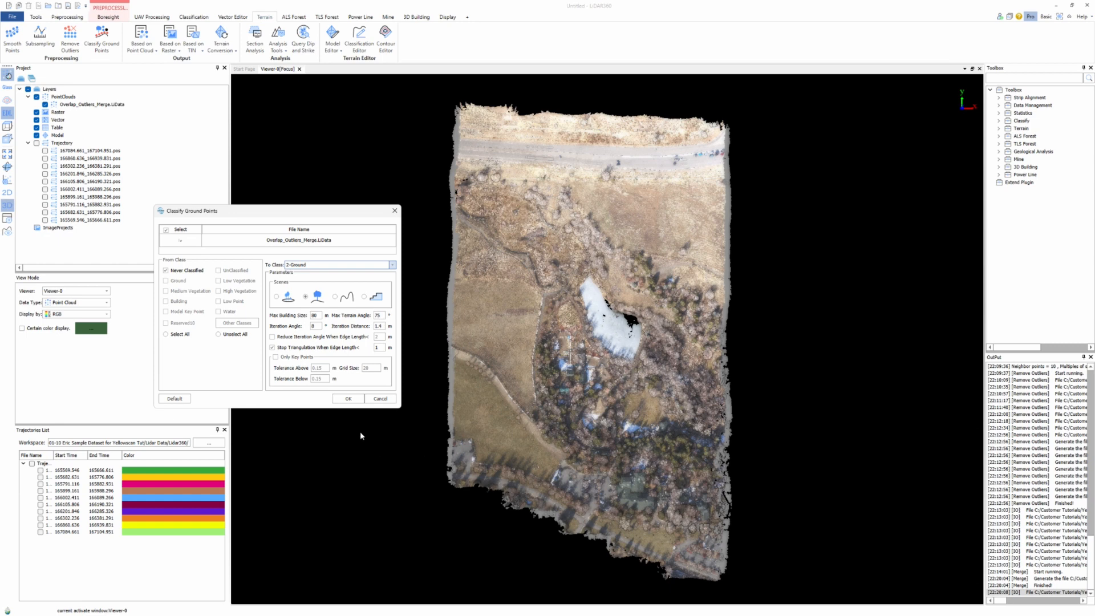
left_click(348, 398)
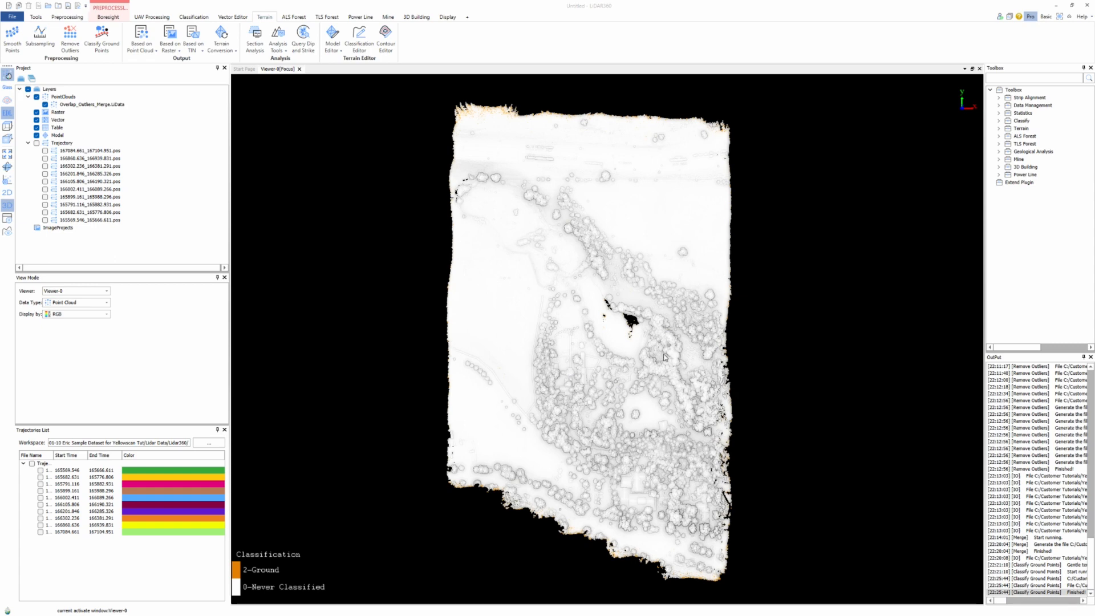
Display the point cloud by Classification and hide the Never Classified class so only Ground points are shown
left_click(95, 317)
left_click(80, 337)
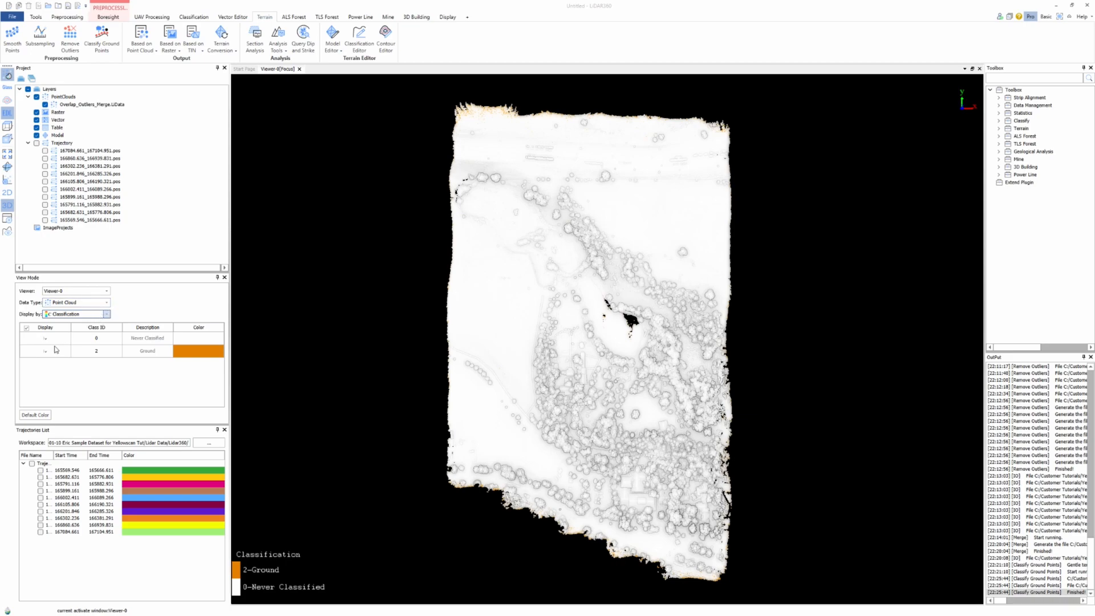
left_click(45, 338)
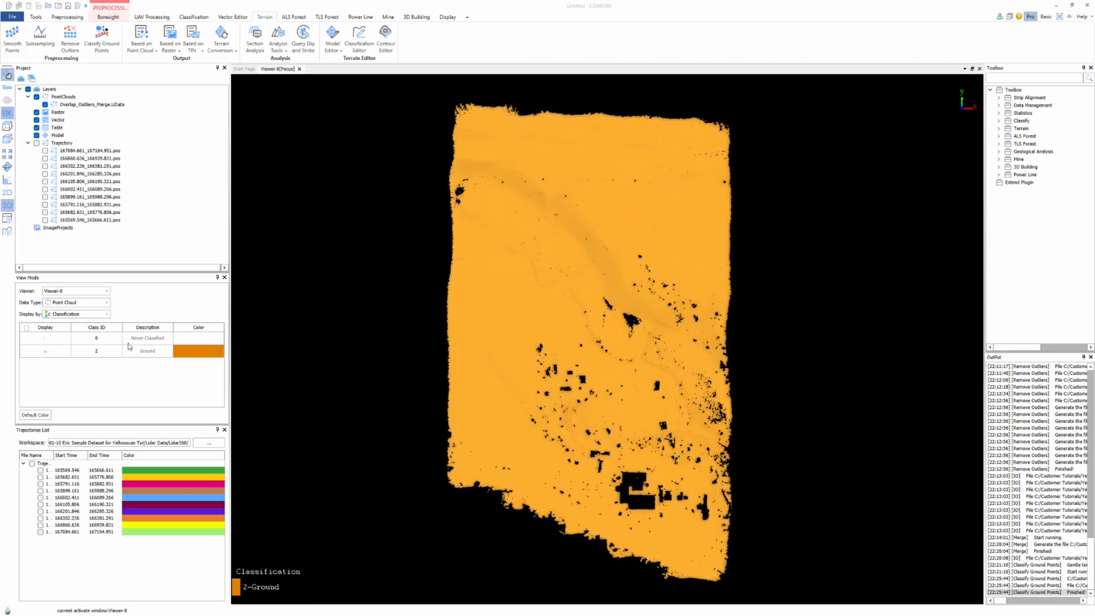
Examine the ground-only points for gaps around the pond, the buildings and the wooded areas
scroll(576, 354, "up", 3)
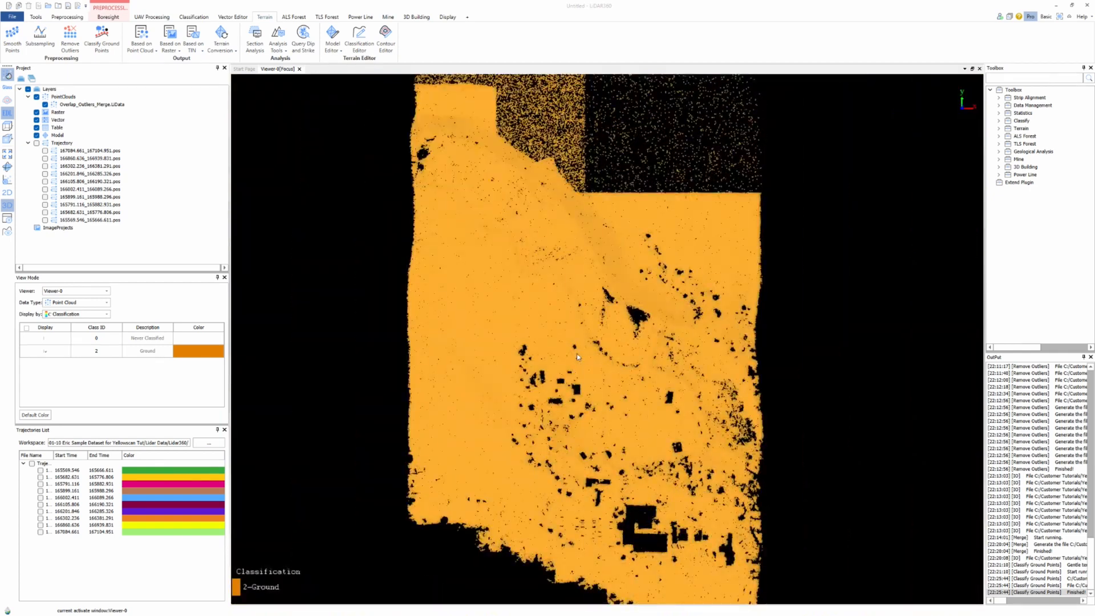
scroll(585, 408, "down", 2)
mouse_move(585, 406)
middle_mouse_down()
mouse_move(580, 362)
mouse_move(572, 387)
middle_mouse_up()
left_click_drag(570, 399, 560, 254)
mouse_move(613, 340)
left_mouse_down()
mouse_move(607, 272)
mouse_move(579, 245)
mouse_move(609, 207)
mouse_move(625, 263)
mouse_move(608, 392)
mouse_move(581, 368)
mouse_move(564, 334)
mouse_move(574, 310)
mouse_move(610, 345)
mouse_move(643, 313)
mouse_move(625, 340)
mouse_move(628, 315)
mouse_move(724, 350)
mouse_move(427, 325)
mouse_move(525, 415)
mouse_move(597, 378)
mouse_move(582, 333)
mouse_move(553, 389)
mouse_move(440, 415)
mouse_move(806, 368)
mouse_move(789, 483)
mouse_move(606, 346)
left_mouse_up()
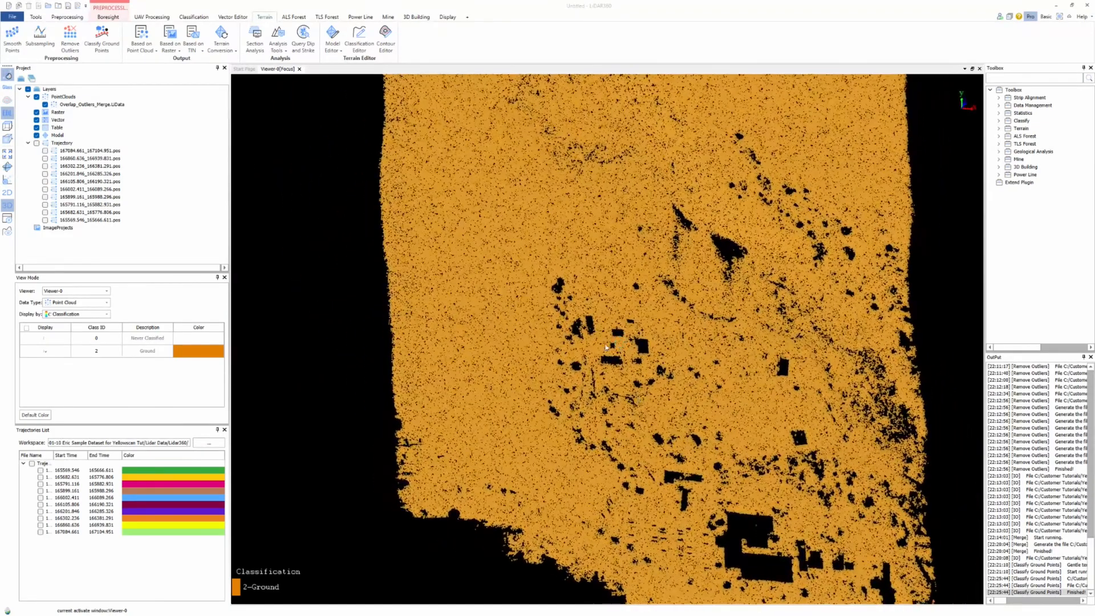
scroll(606, 346, "down", 5)
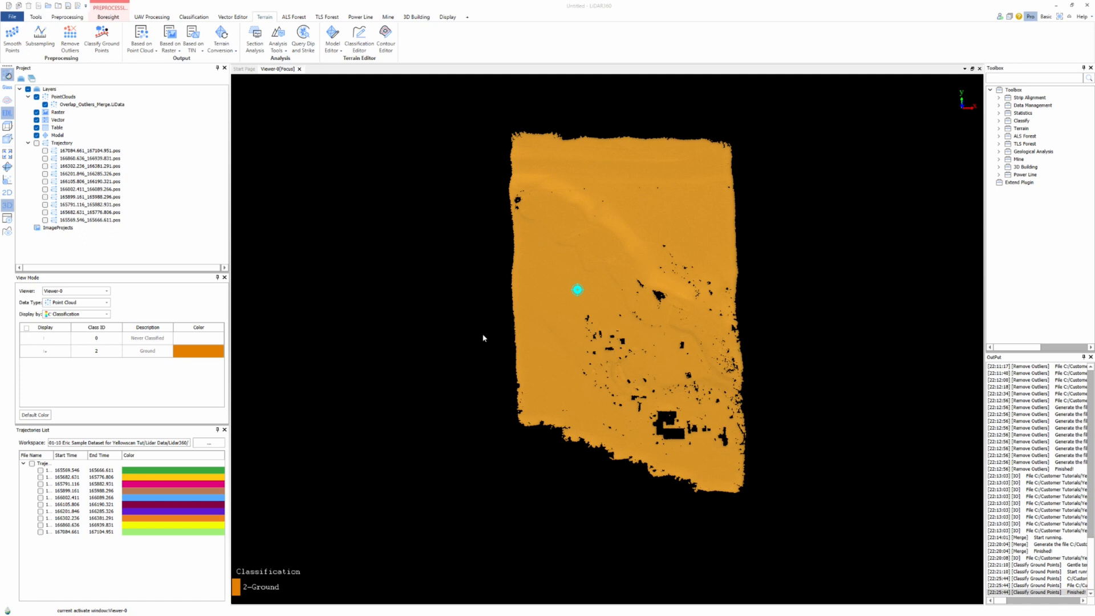
scroll(681, 374, "up", 3)
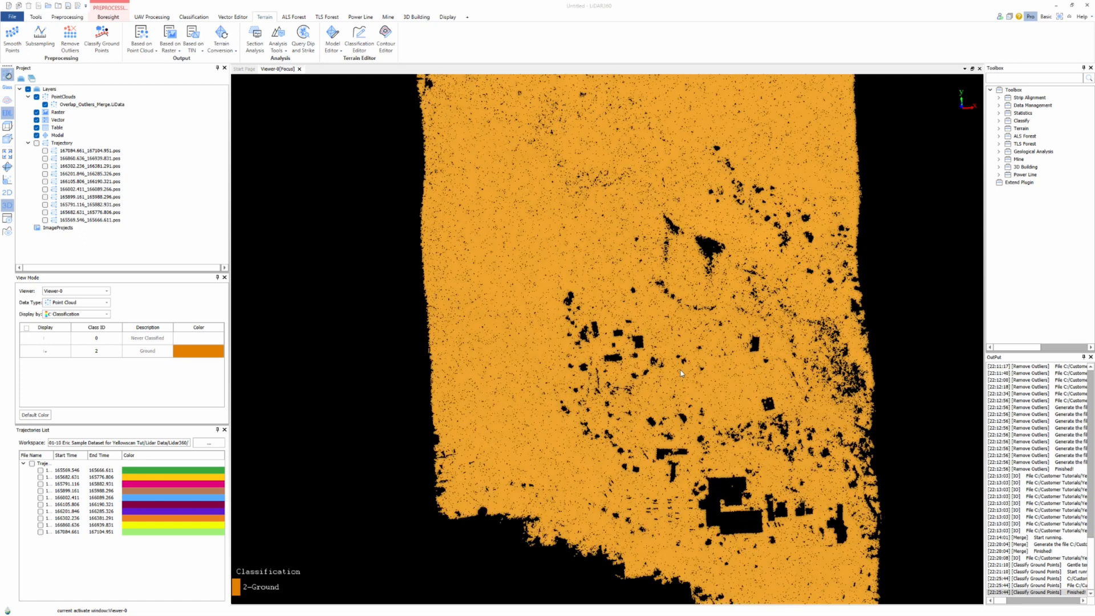
scroll(681, 373, "down", 1)
middle_click_drag(678, 368, 587, 380)
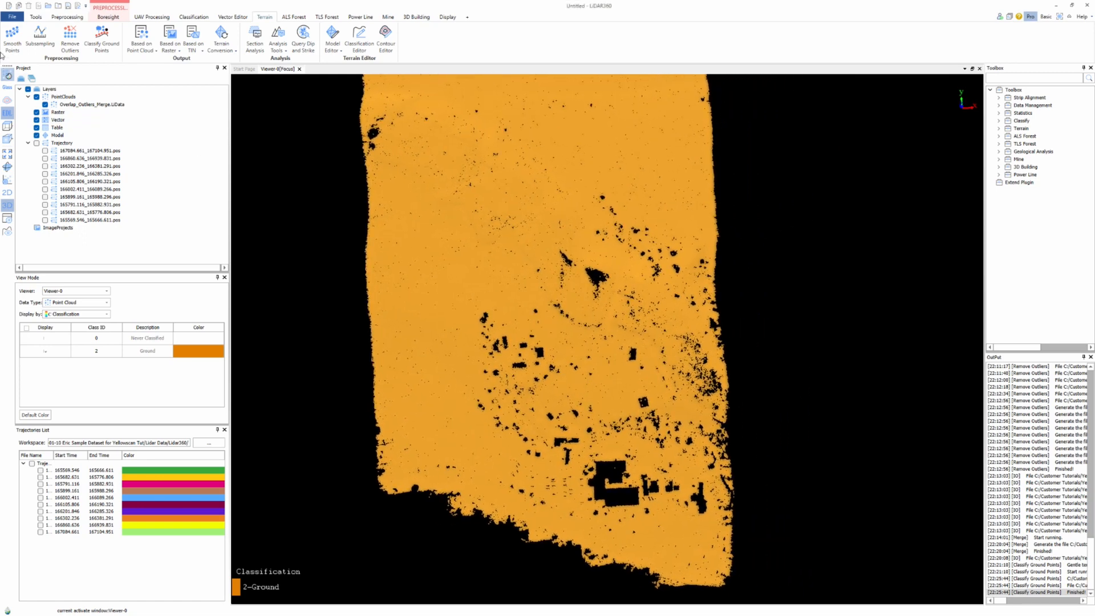
Measure the ground point density with a sample width of 5 at two spots southeast of the pond
left_click(36, 17)
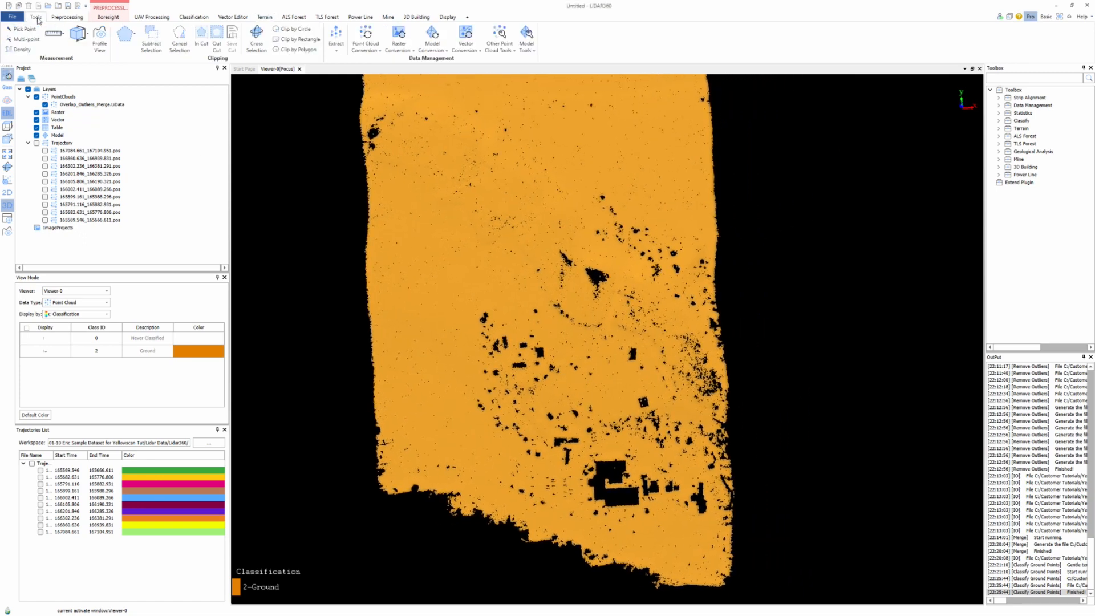
left_click(21, 51)
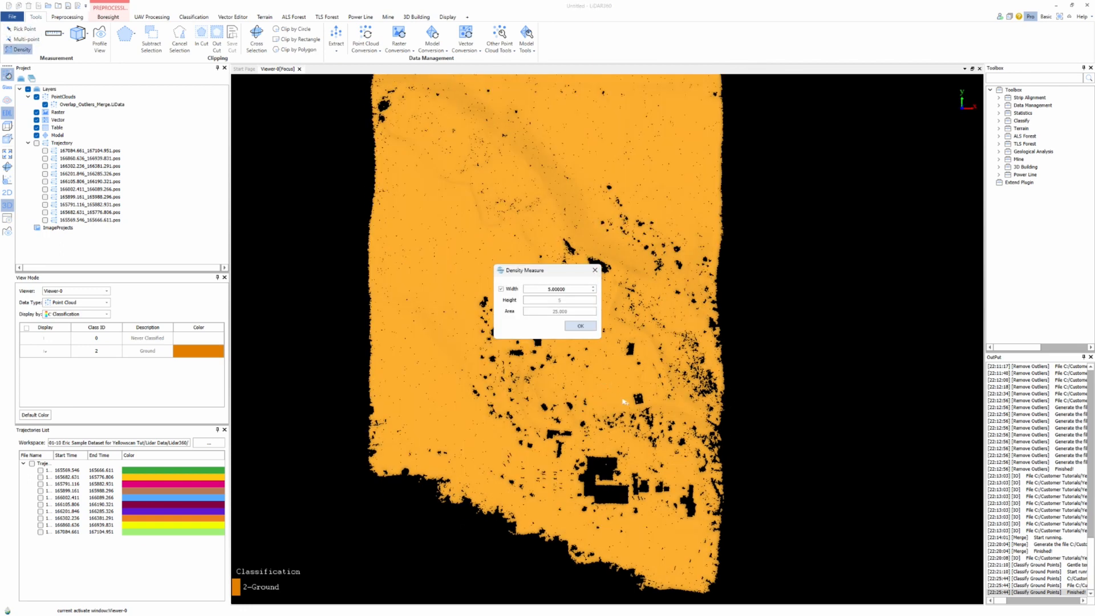
left_click(649, 379)
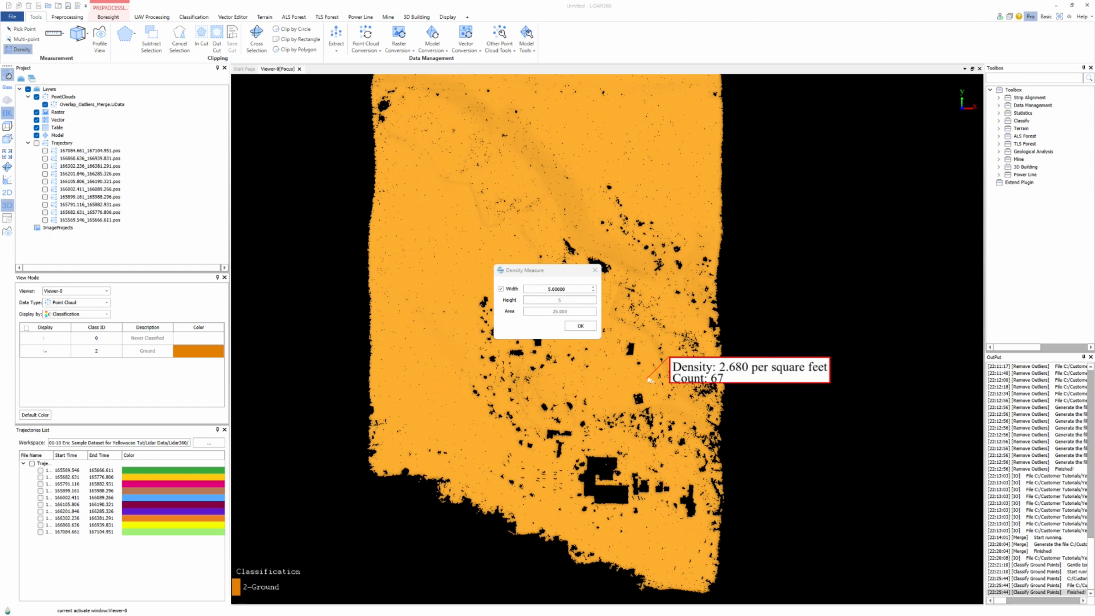
left_click(650, 349)
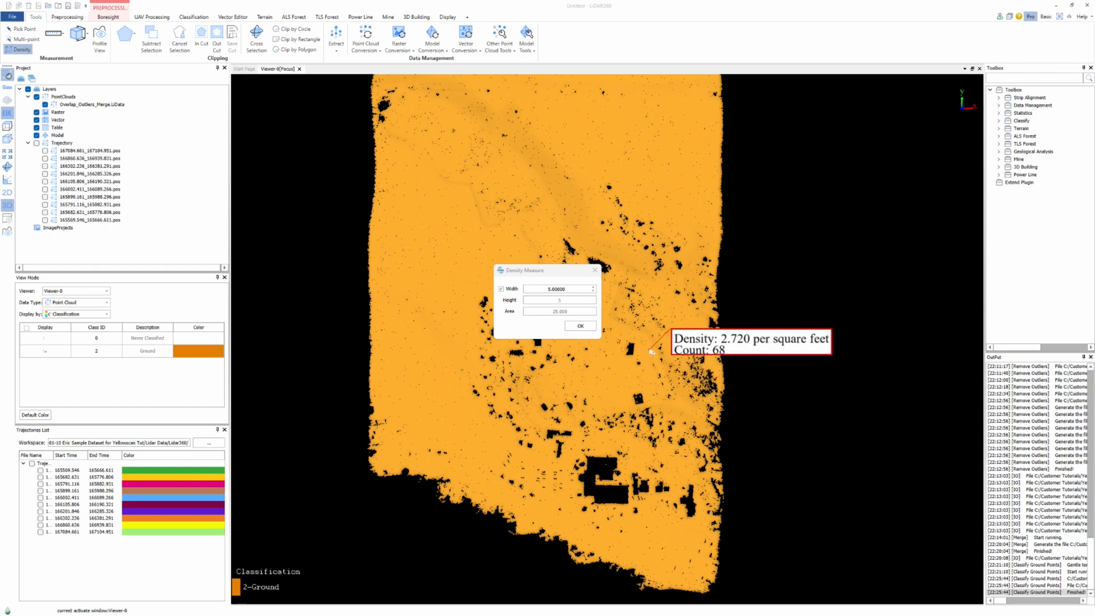
Measure the ground point density at three more spots southeast of the pond and five spots along the cloud's western side
left_click(653, 327)
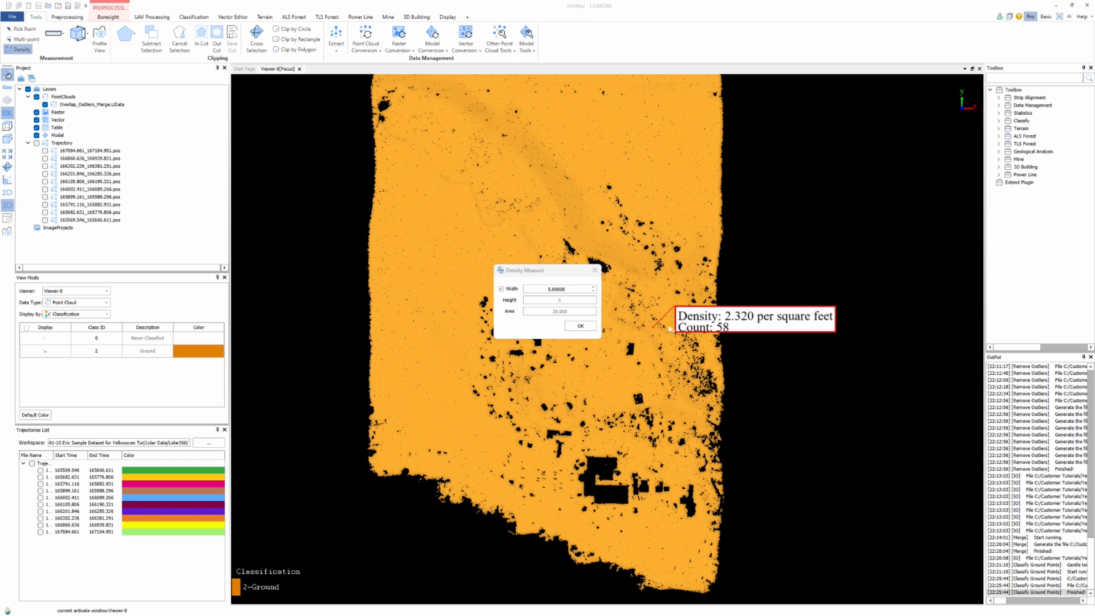
left_click(669, 329)
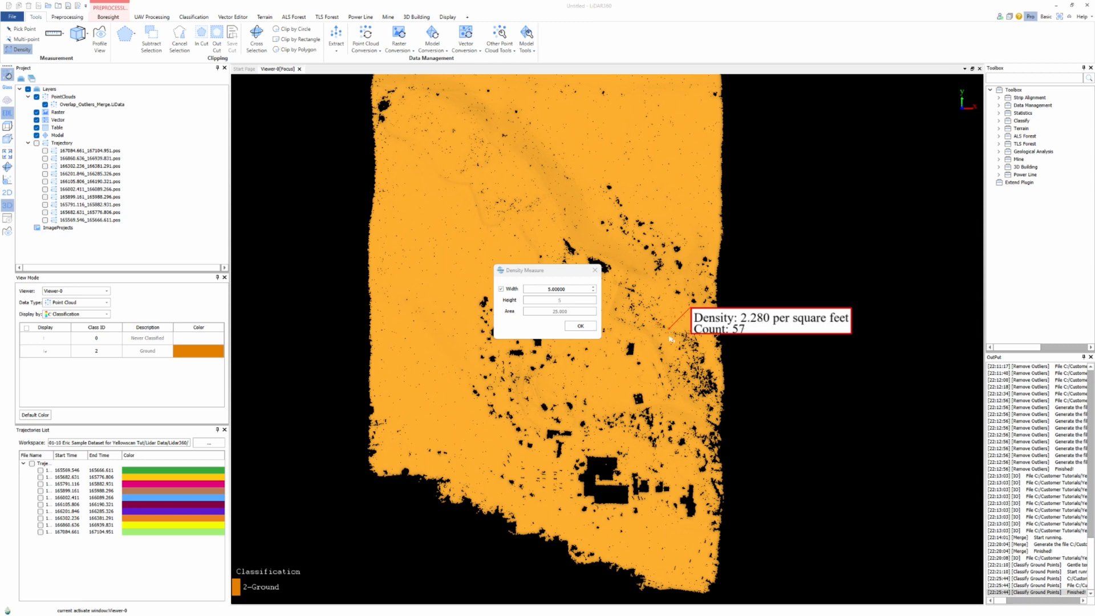
left_click(671, 341)
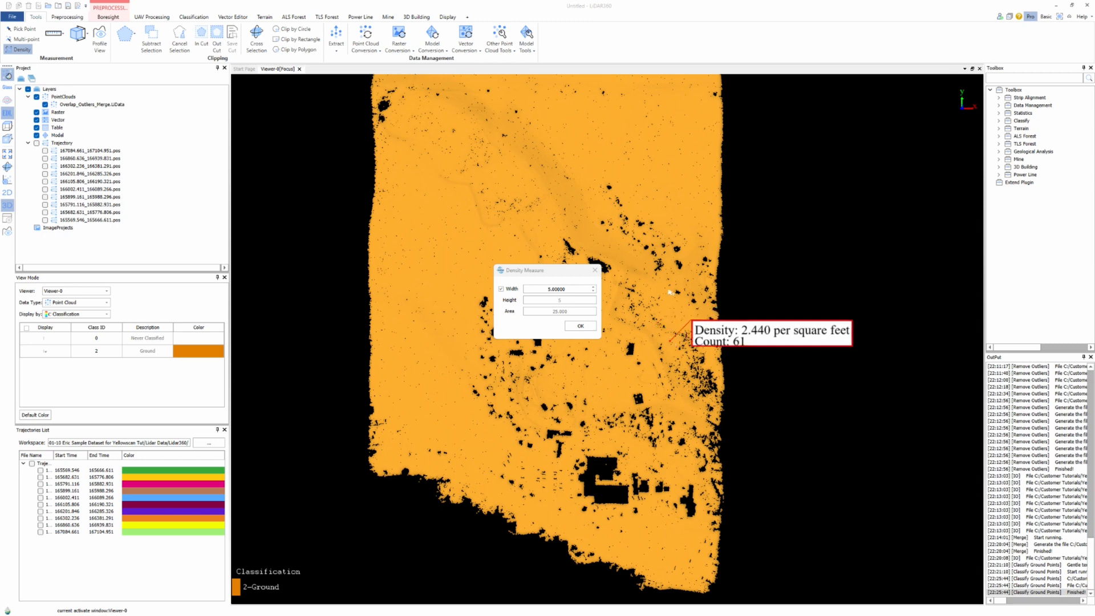
left_click(457, 251)
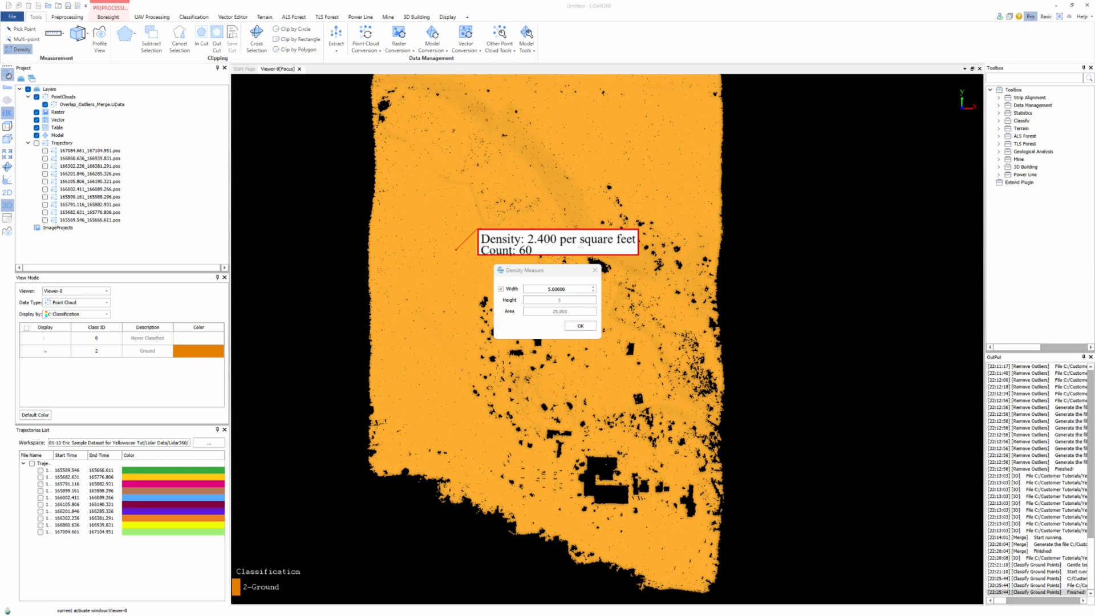
left_click(438, 324)
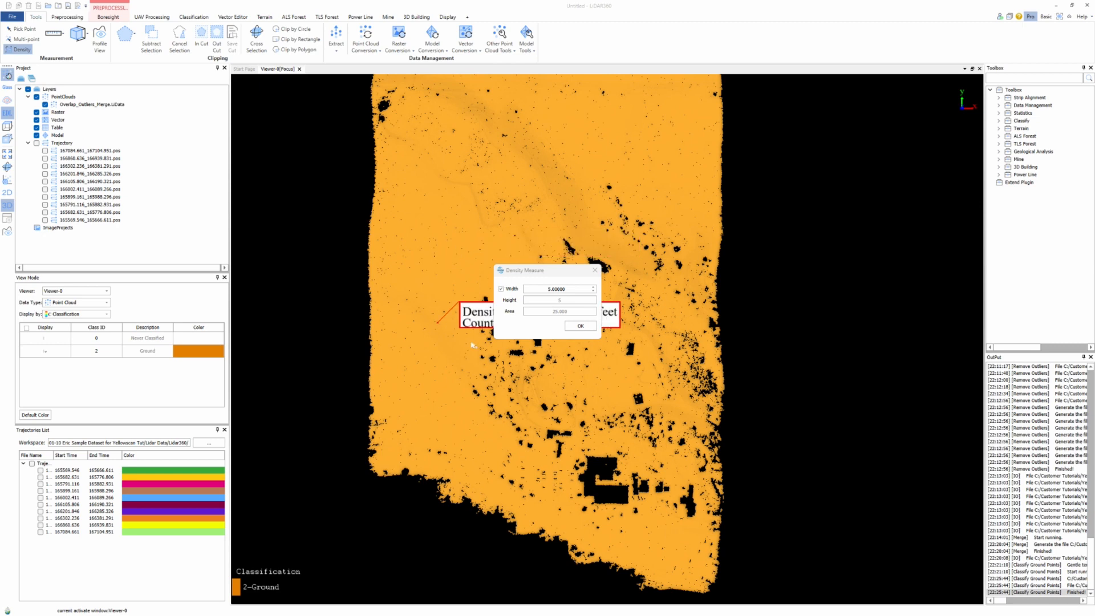
left_click(442, 365)
left_click(417, 409)
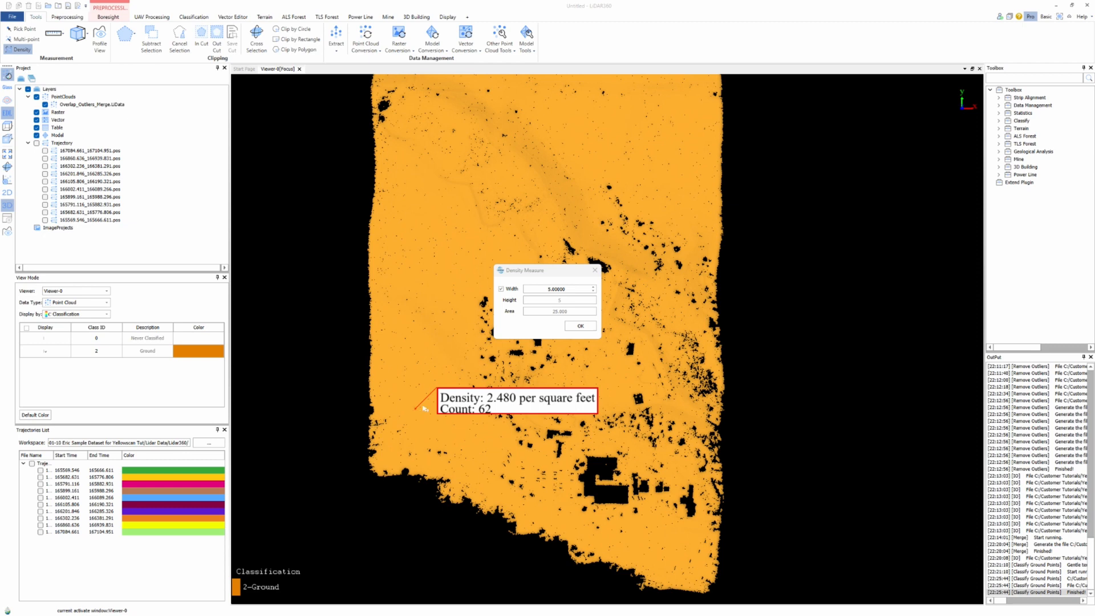
left_click(435, 137)
Measure the ground point density at seven spots down the eastern side, from the north to south of the buildings, and end the density measurement
left_click(670, 157)
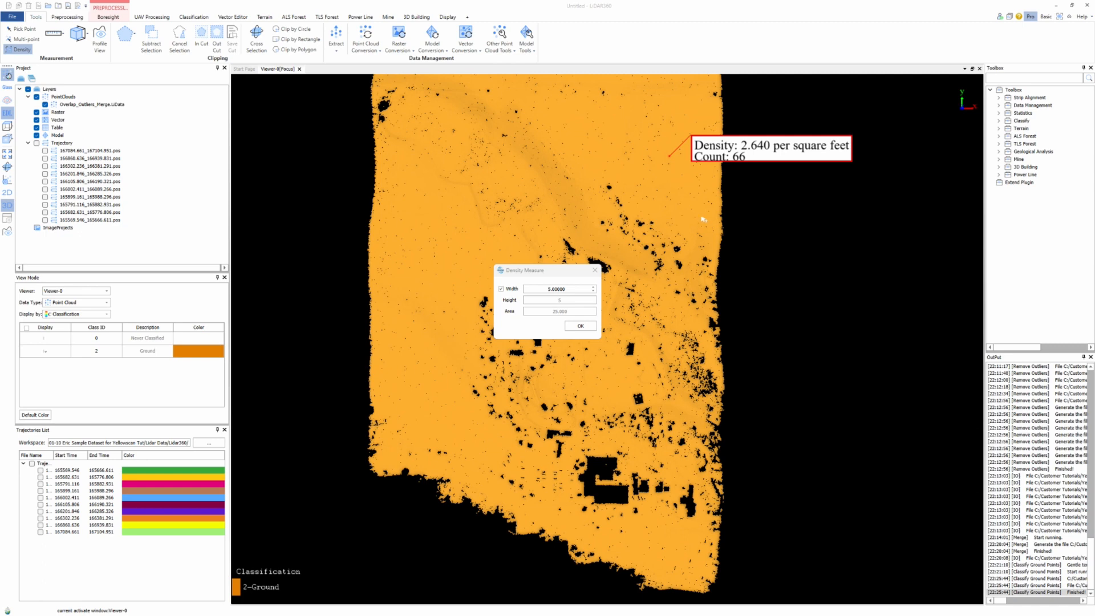
left_click(703, 218)
left_click(684, 314)
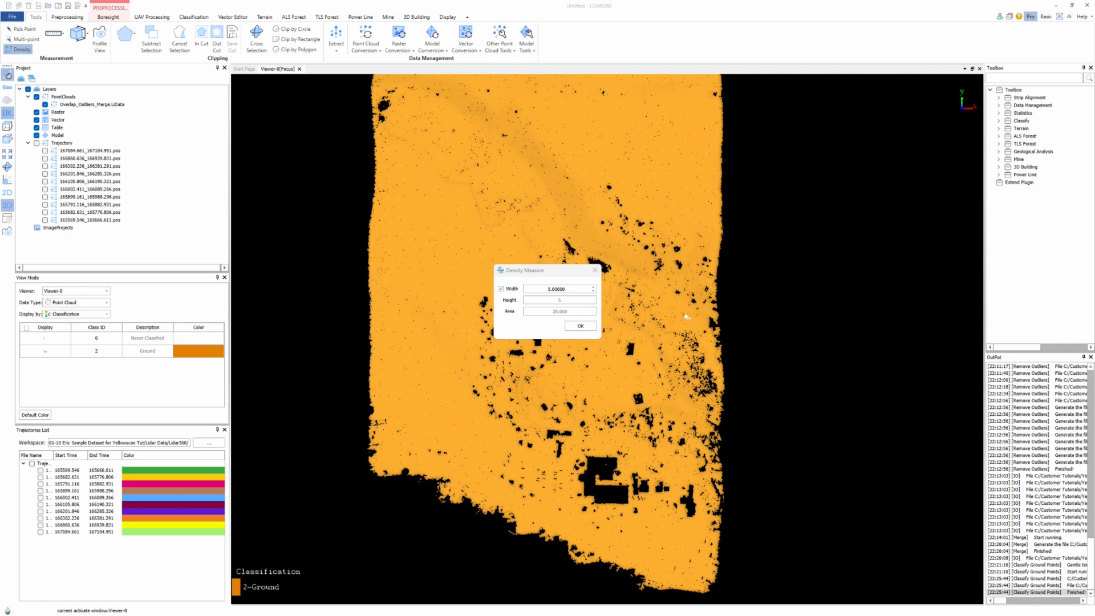
left_click(711, 358)
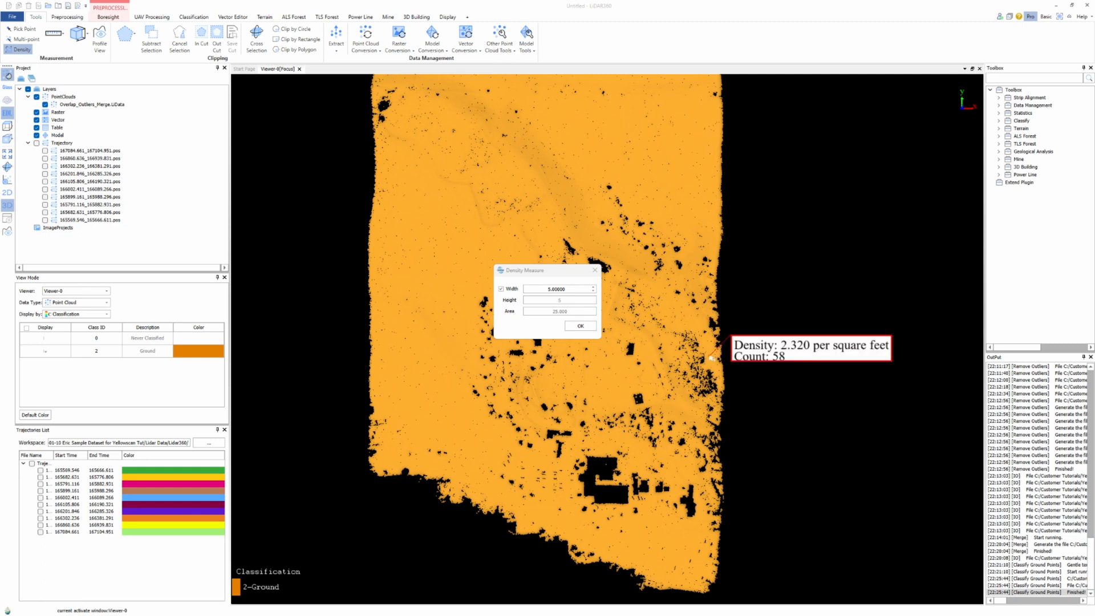
left_click(683, 409)
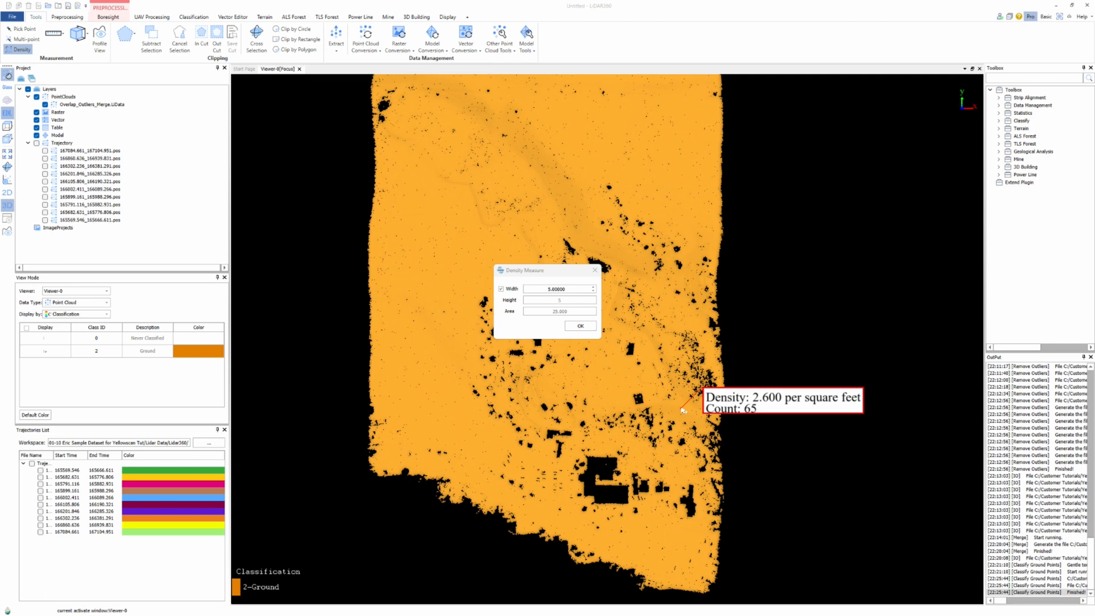
left_click(665, 466)
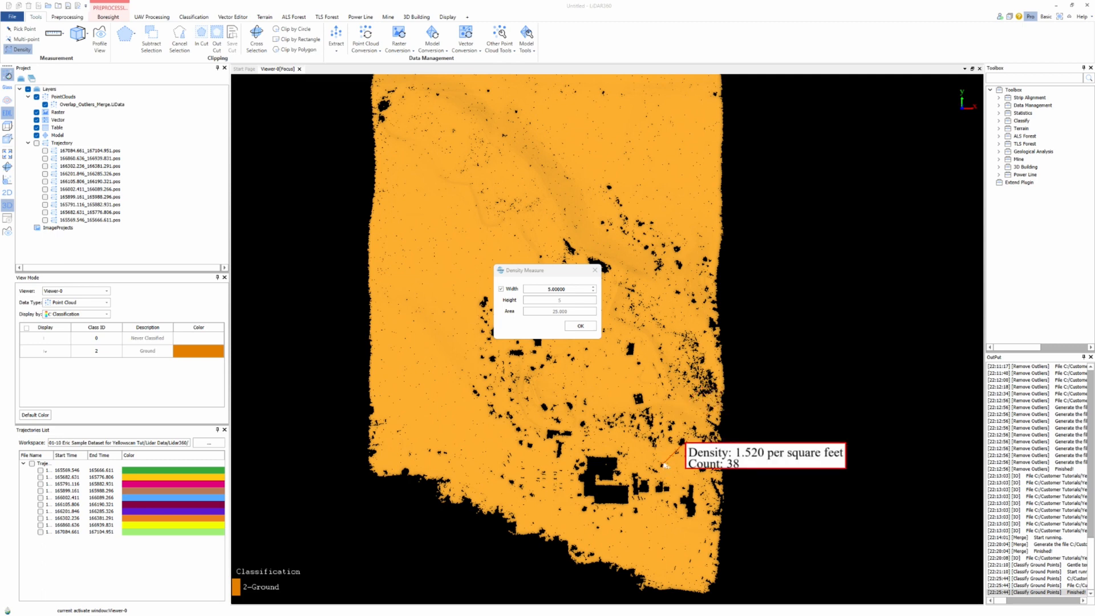
left_click(658, 520)
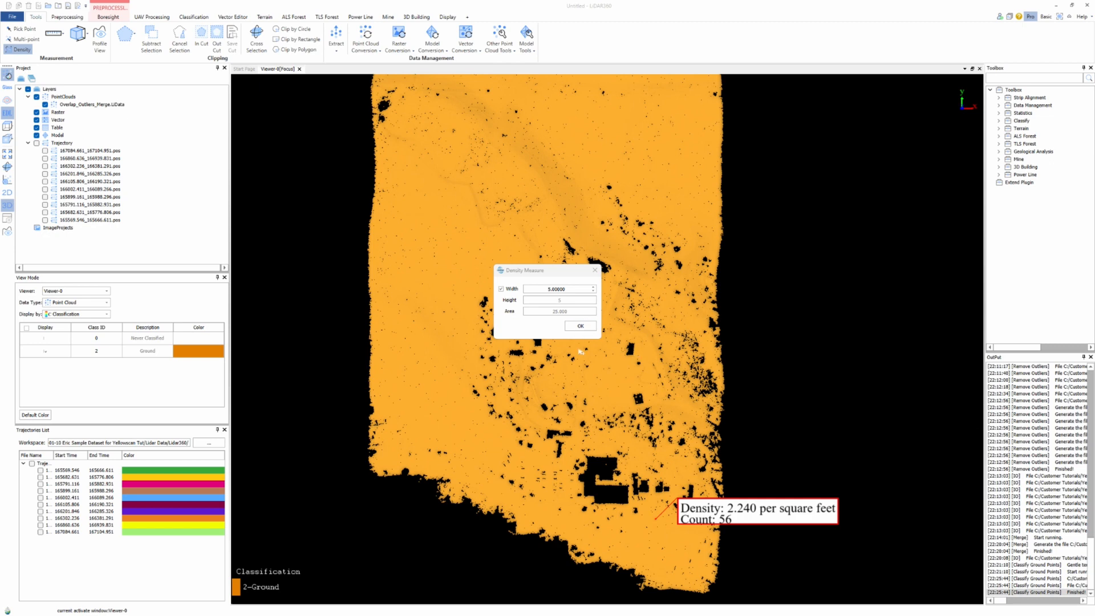
left_click(580, 326)
Run the Noise Filter on Overlap_Outliers_Merge.LiData with radius 0.5 m, standard deviation multiple 1.00 and isolated points removed, adding the result to the project
scroll(608, 369, "down", 3)
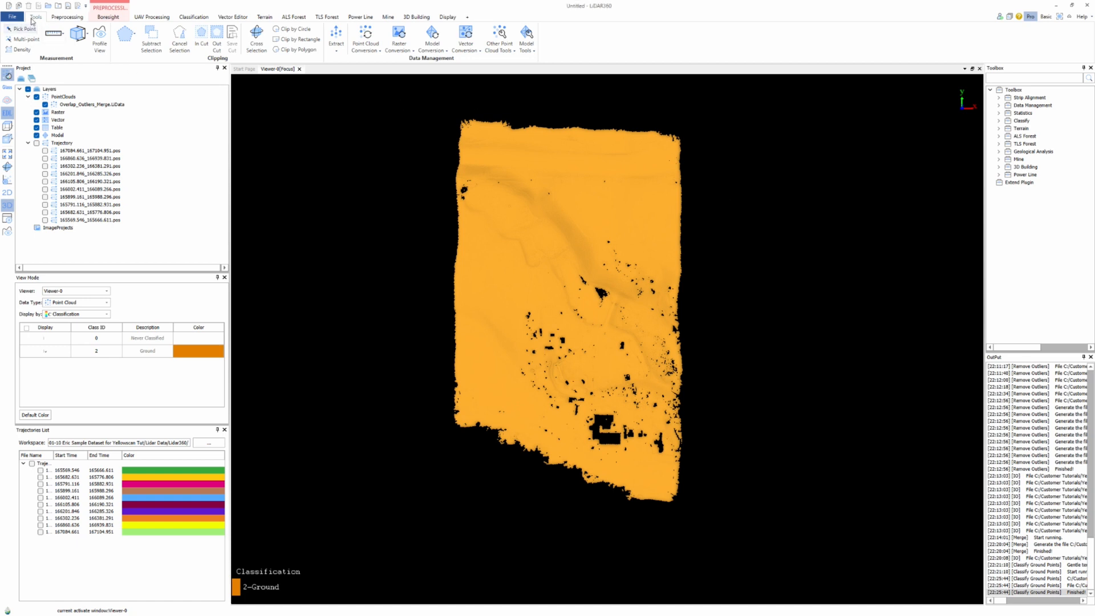
left_click(513, 51)
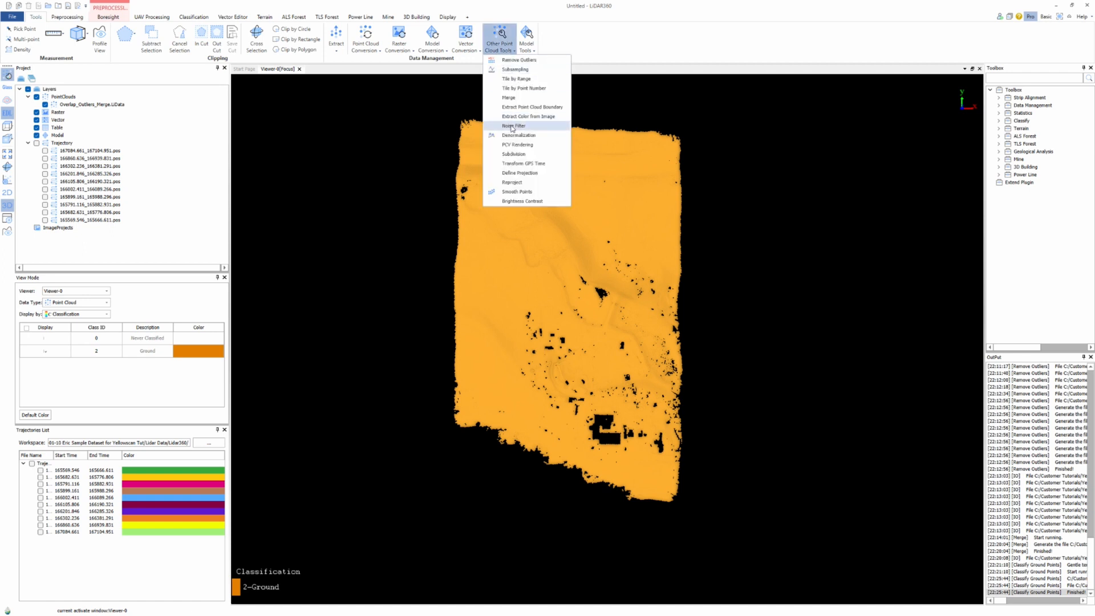
left_click(513, 126)
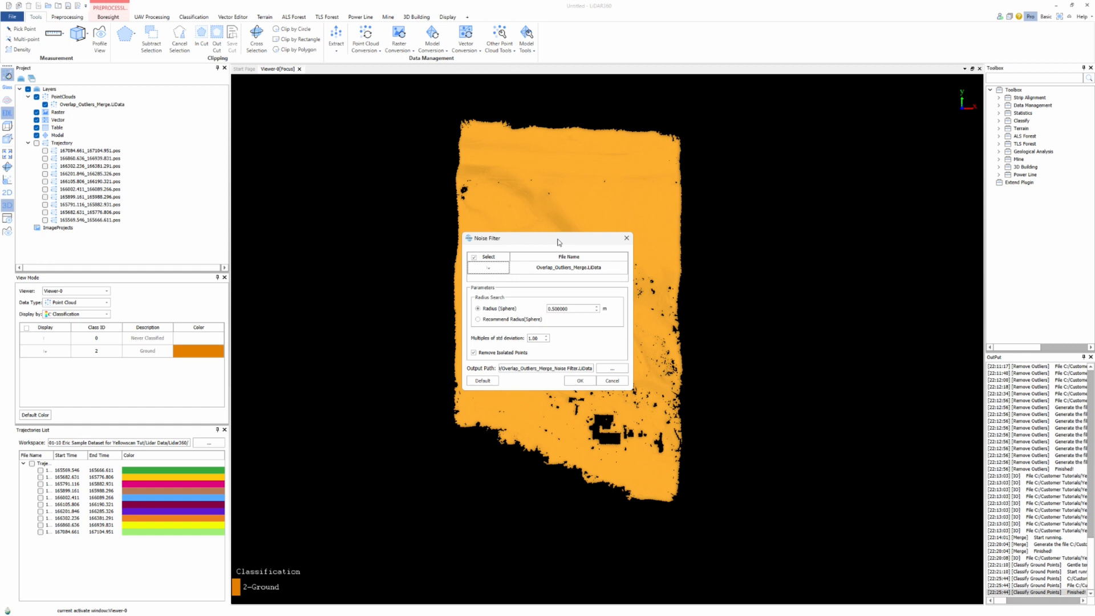
left_click_drag(559, 239, 336, 87)
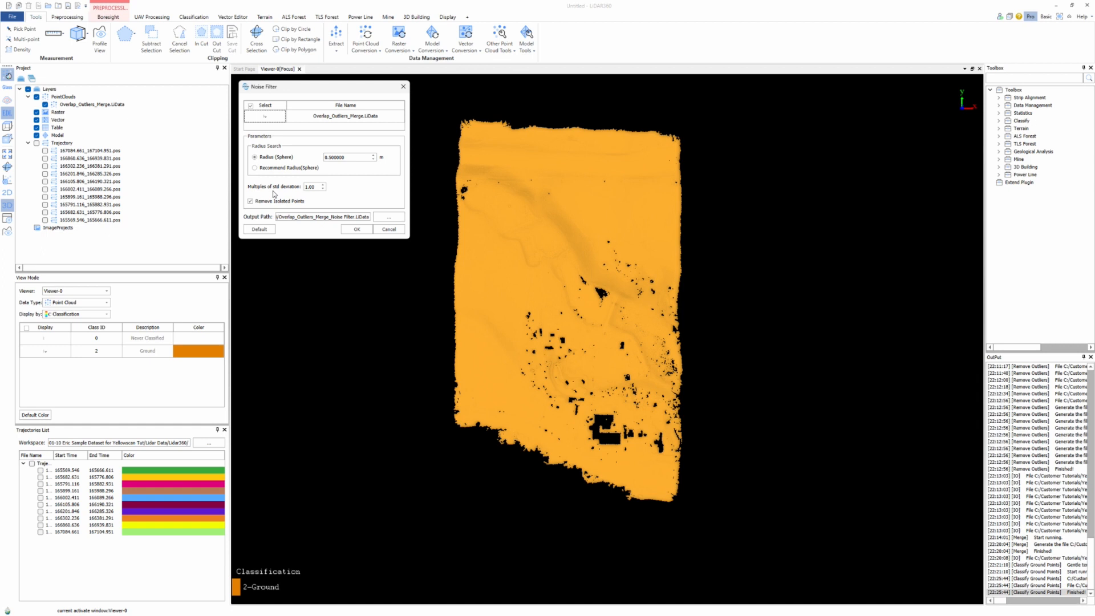
left_click(358, 229)
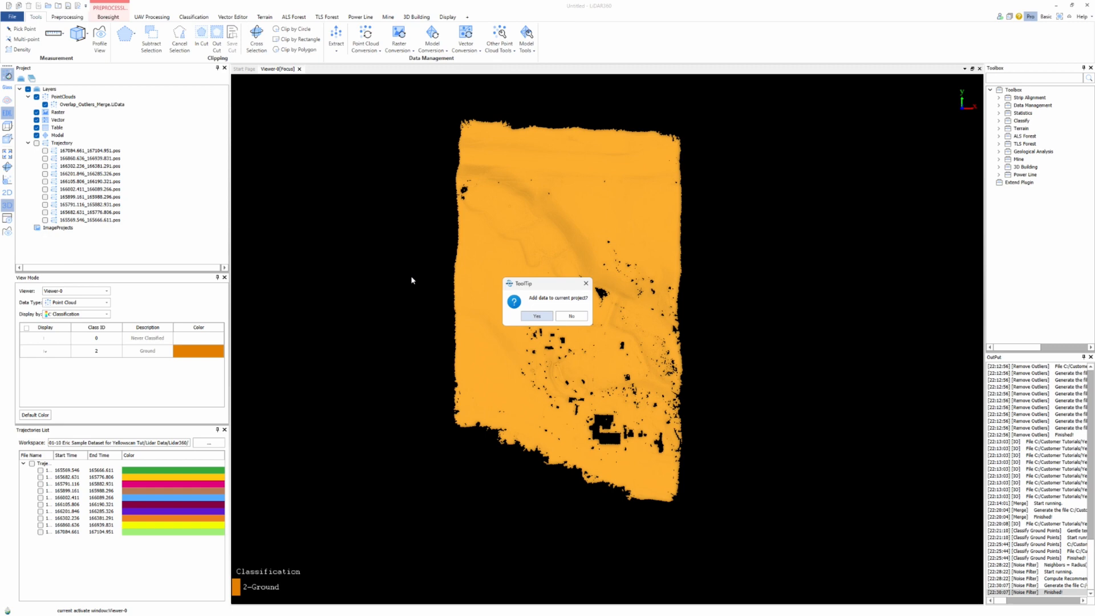
left_click(536, 318)
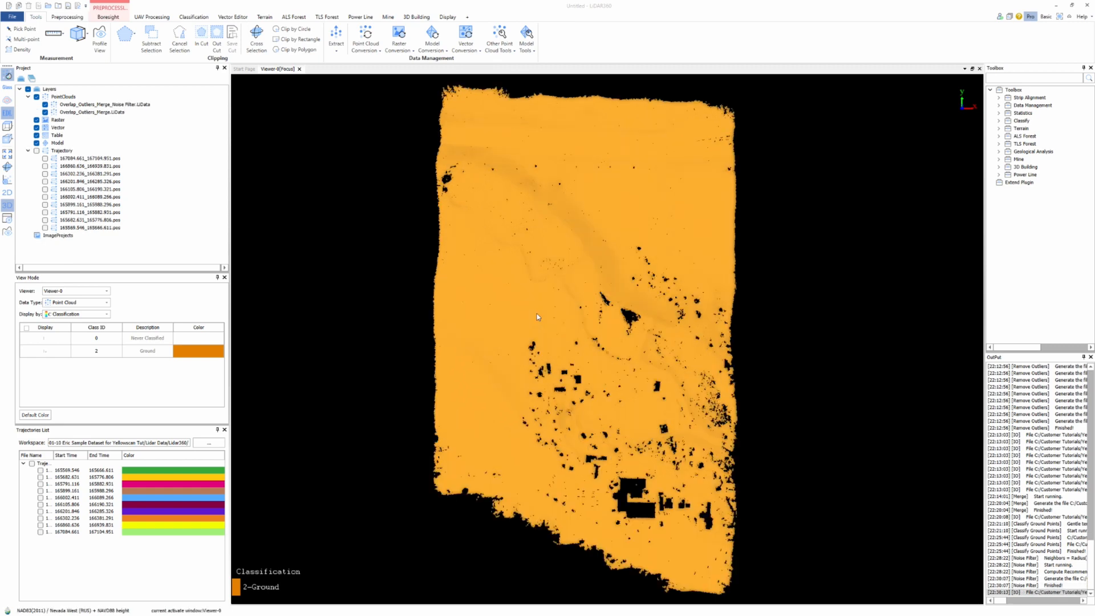
Hide the unfiltered Overlap_Outliers_Merge cloud and examine the noise-filtered ground points from above and from the side
left_click(45, 113)
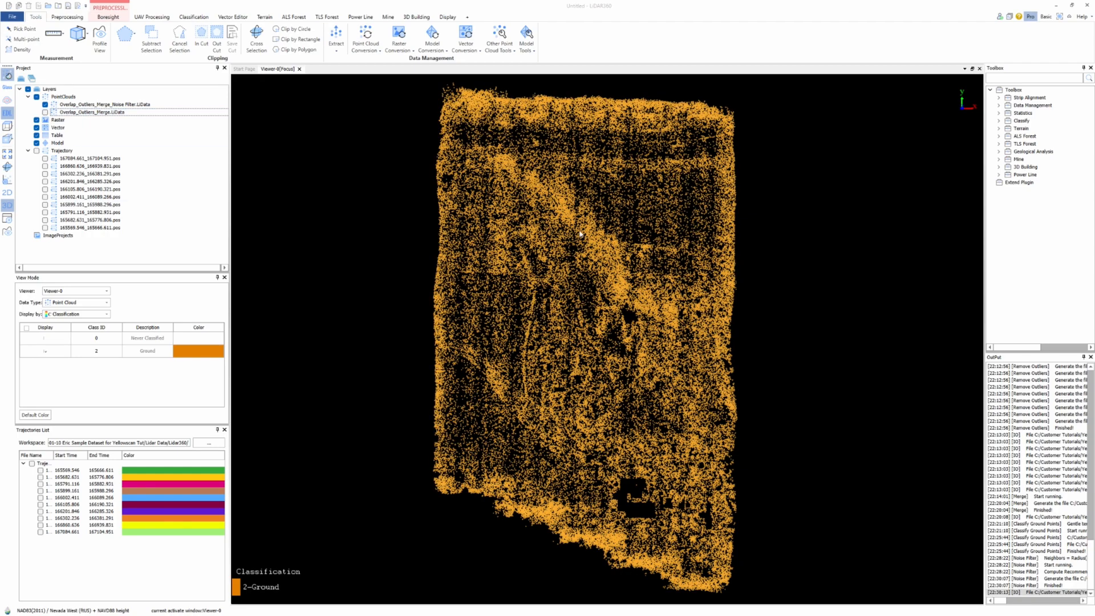
scroll(615, 320, "up", 5)
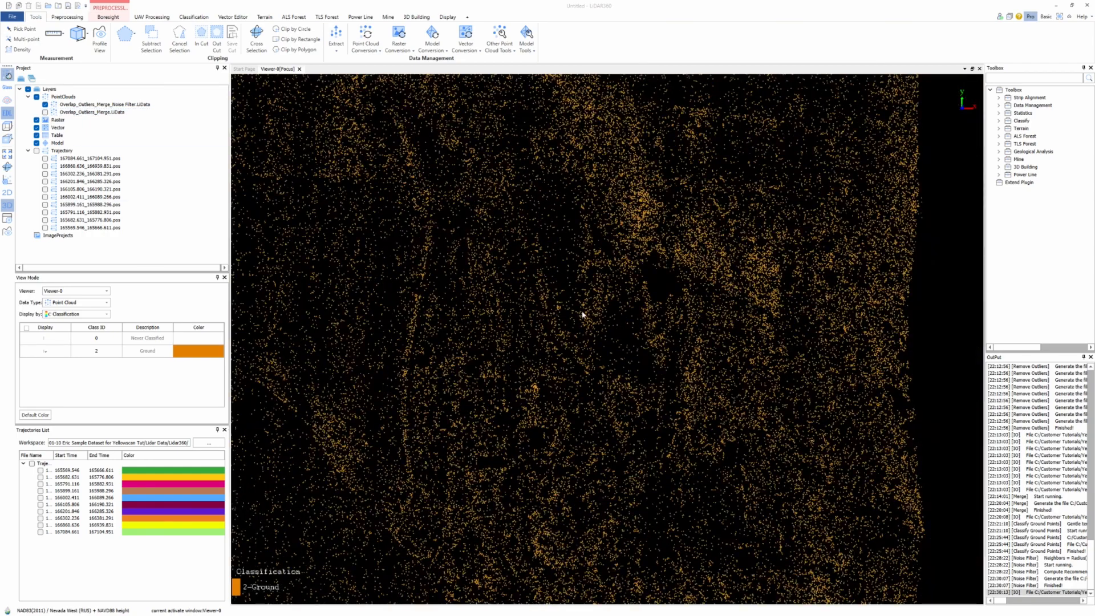
scroll(582, 313, "down", 5)
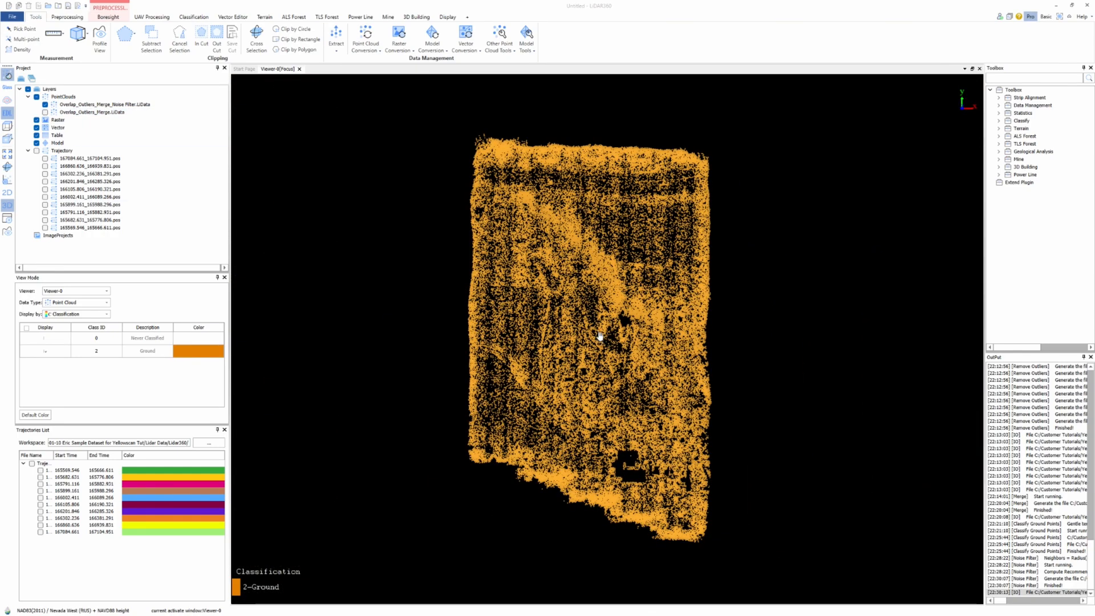
mouse_move(582, 373)
left_mouse_down()
mouse_move(551, 208)
mouse_move(546, 250)
left_mouse_up()
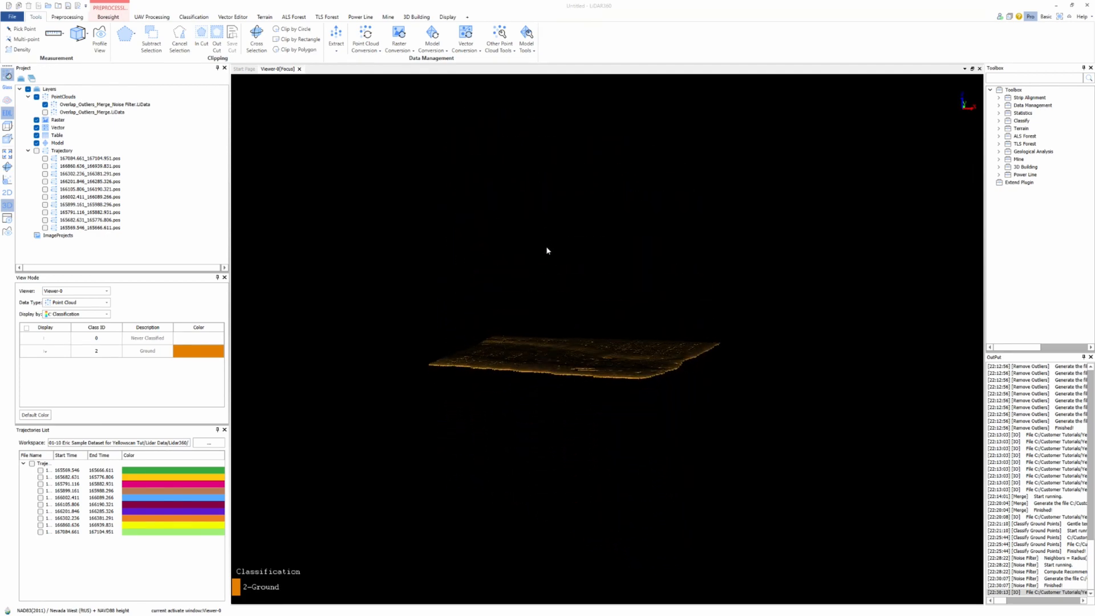
scroll(584, 354, "up", 6)
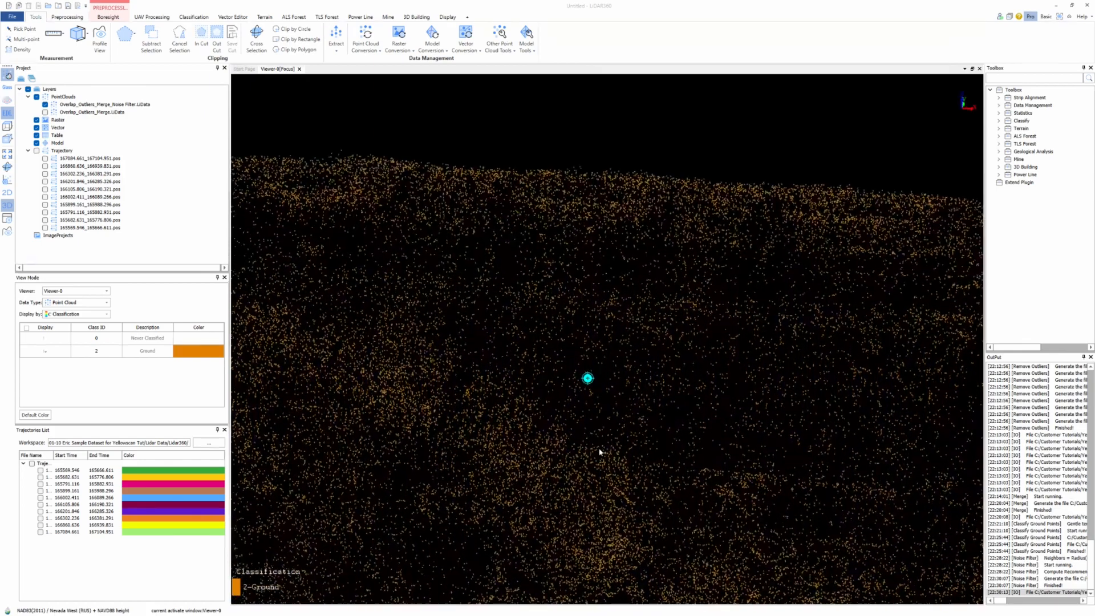
scroll(599, 452, "up", 8)
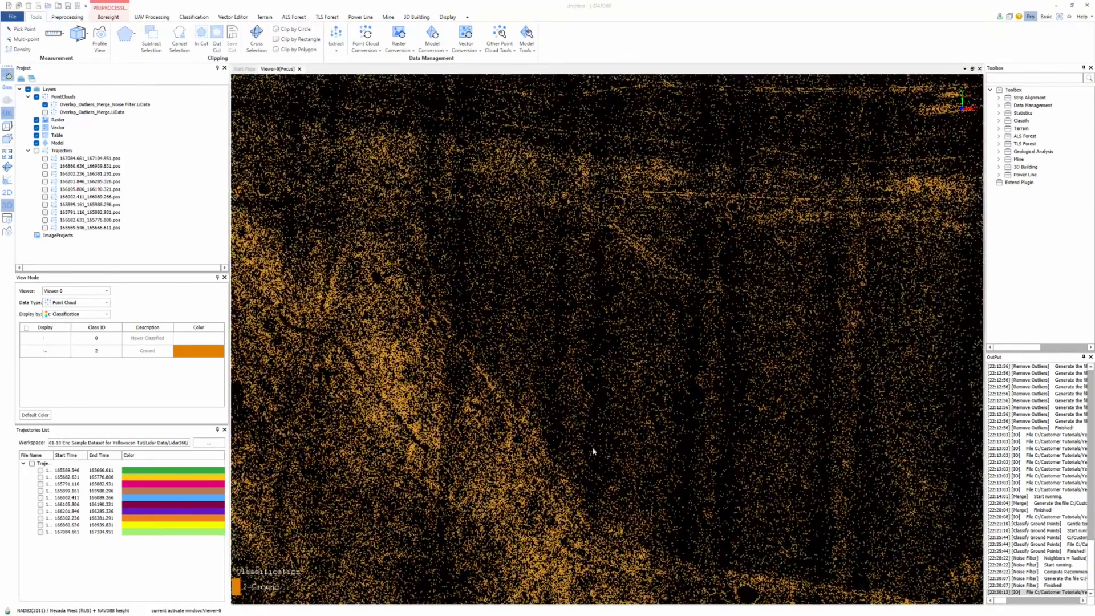
Measure the noise-filtered cloud's ground point density with a sample width of 5 at three spots in a sparse area
left_click(21, 49)
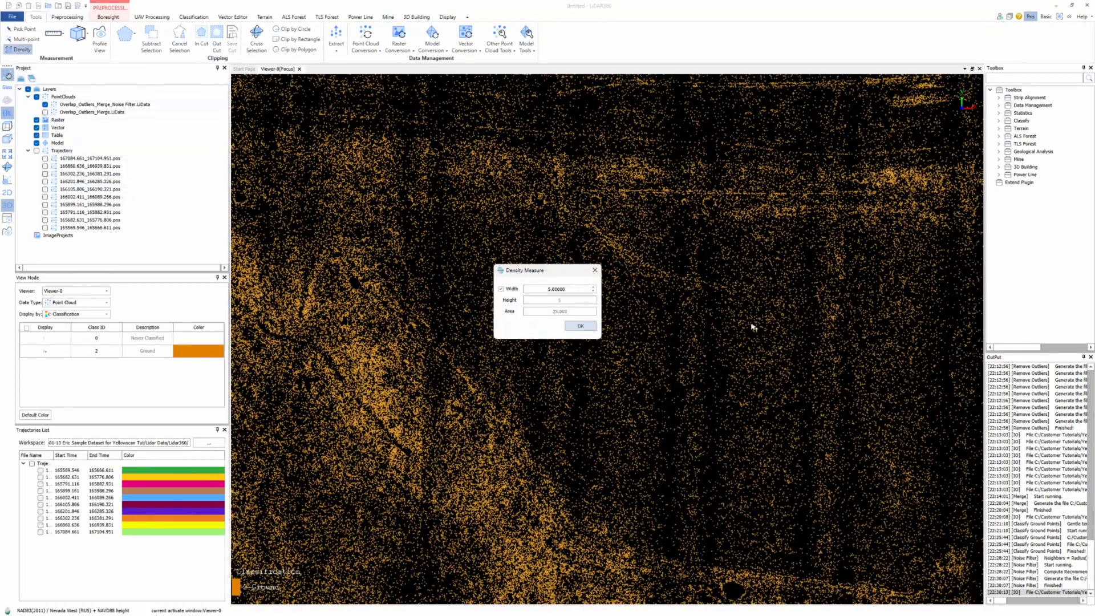
left_click(698, 340)
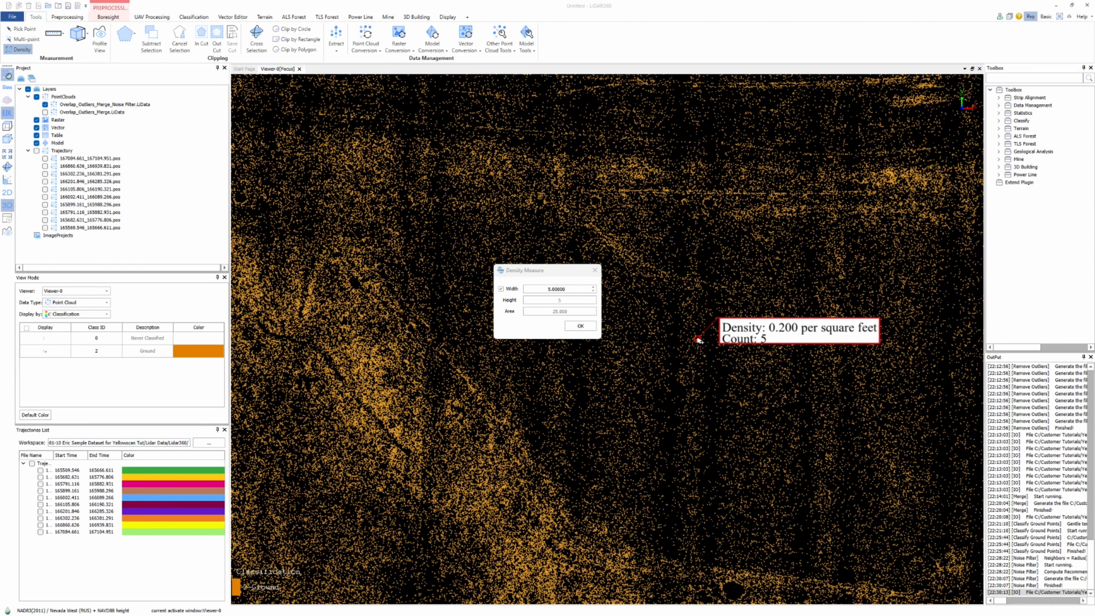
left_click(720, 380)
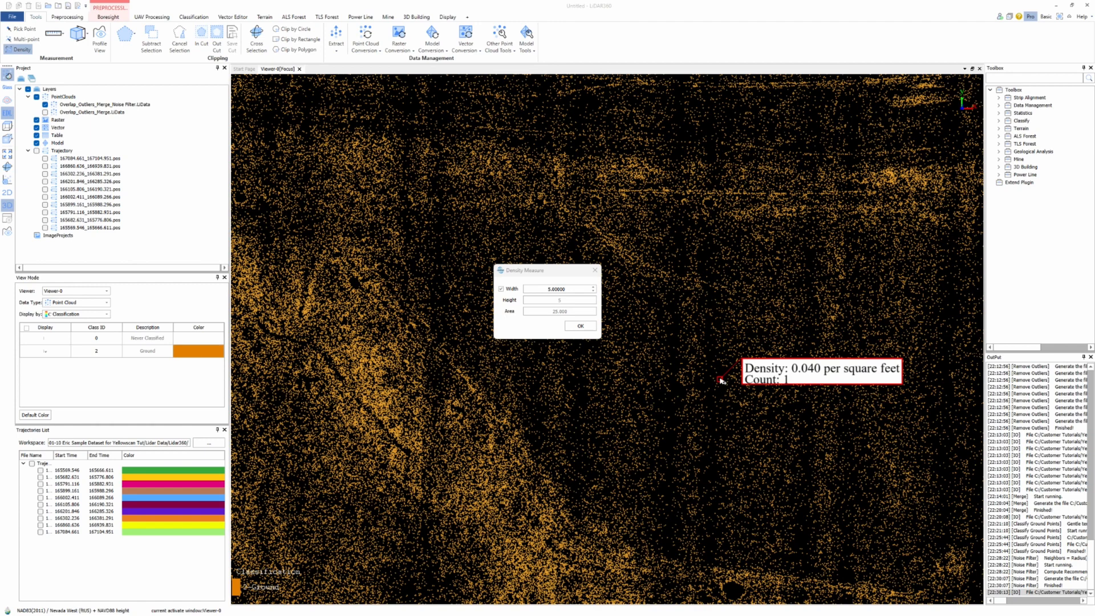
left_click(730, 329)
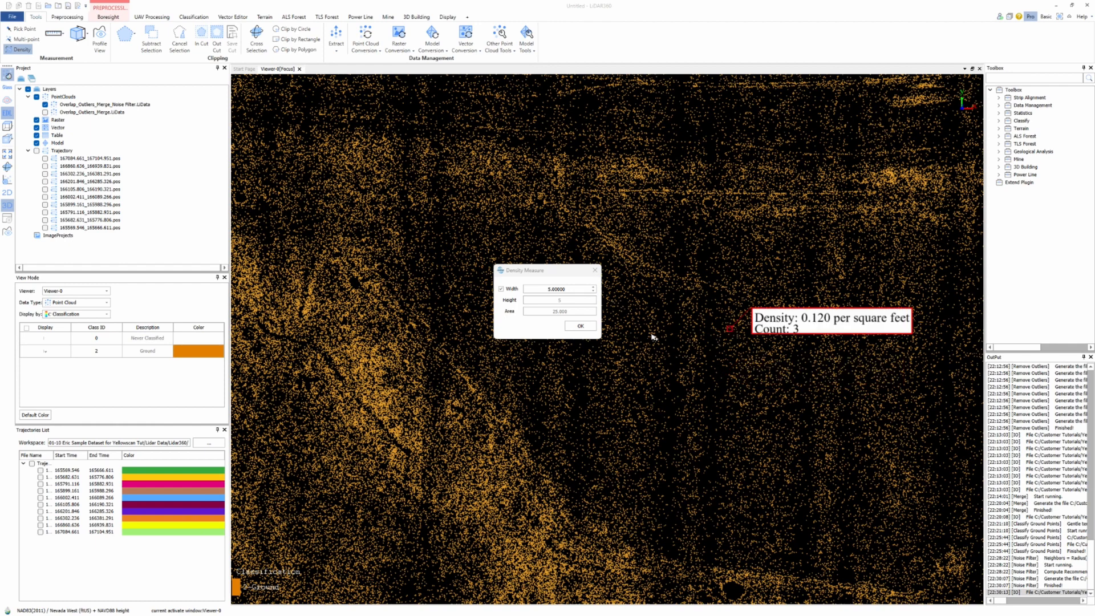
left_click(579, 327)
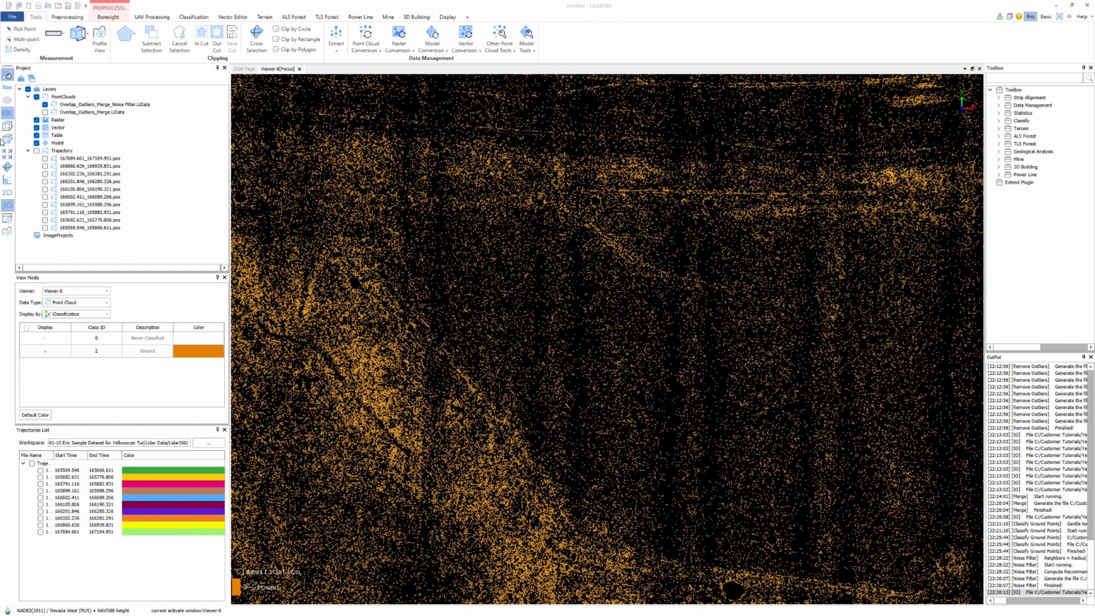
Show only the unfiltered Overlap_Outliers_Merge cloud and rerun the Noise Filter with radius 0.5 m and a standard deviation multiple of 2
left_click(45, 105)
left_click(45, 113)
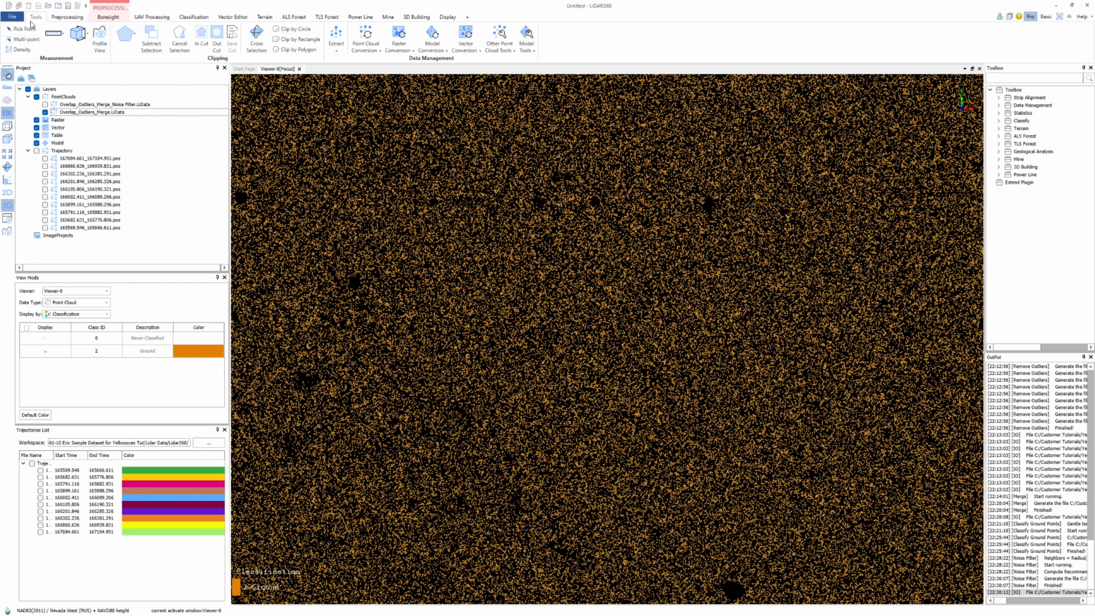
left_click(500, 42)
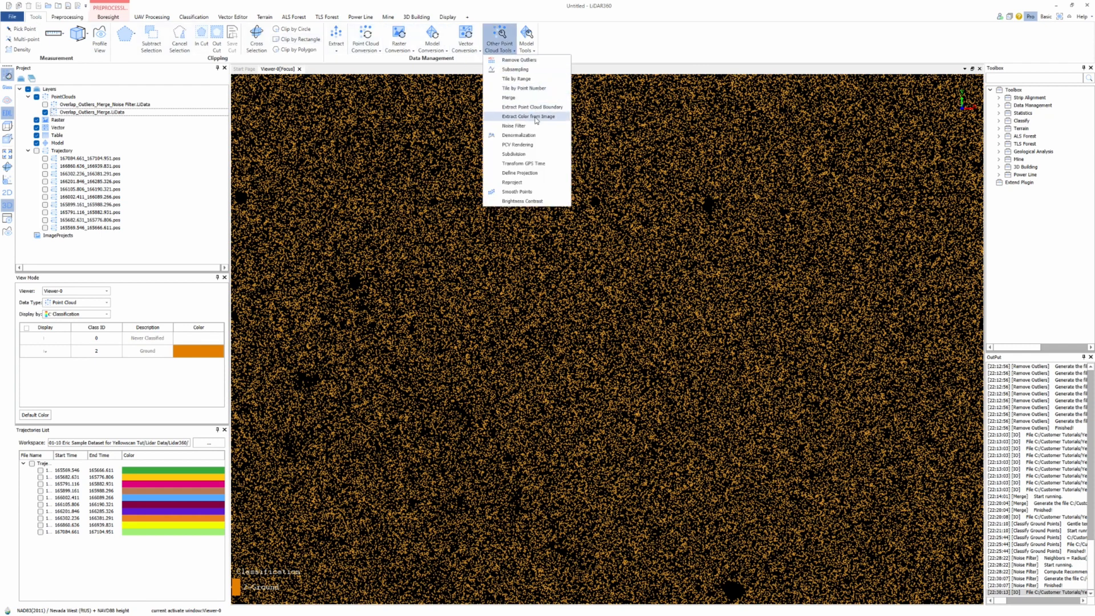
left_click(519, 126)
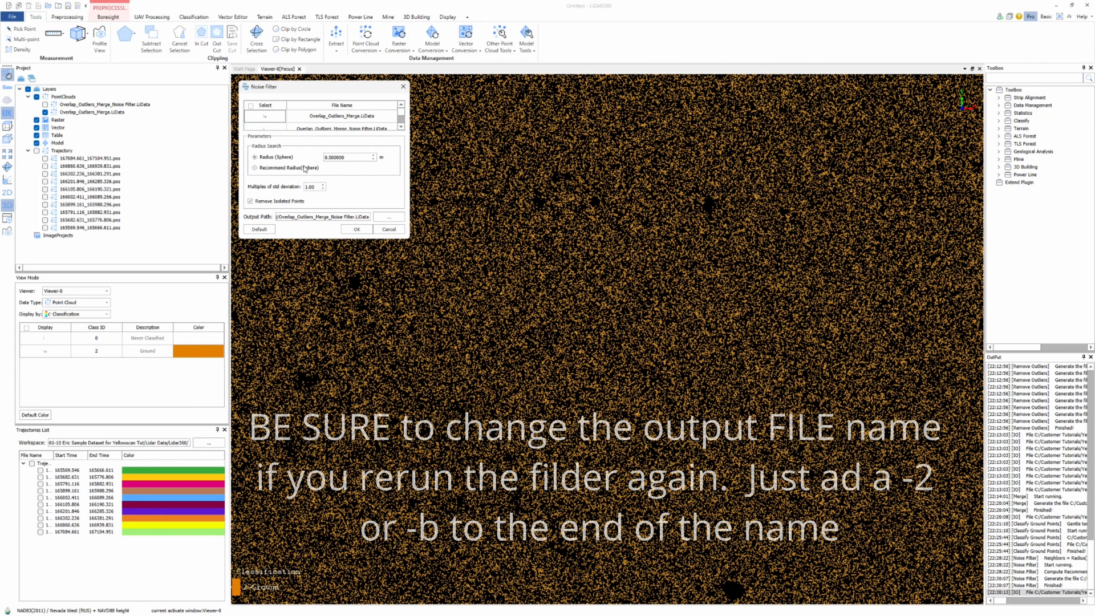
double_click(310, 186)
type("2")
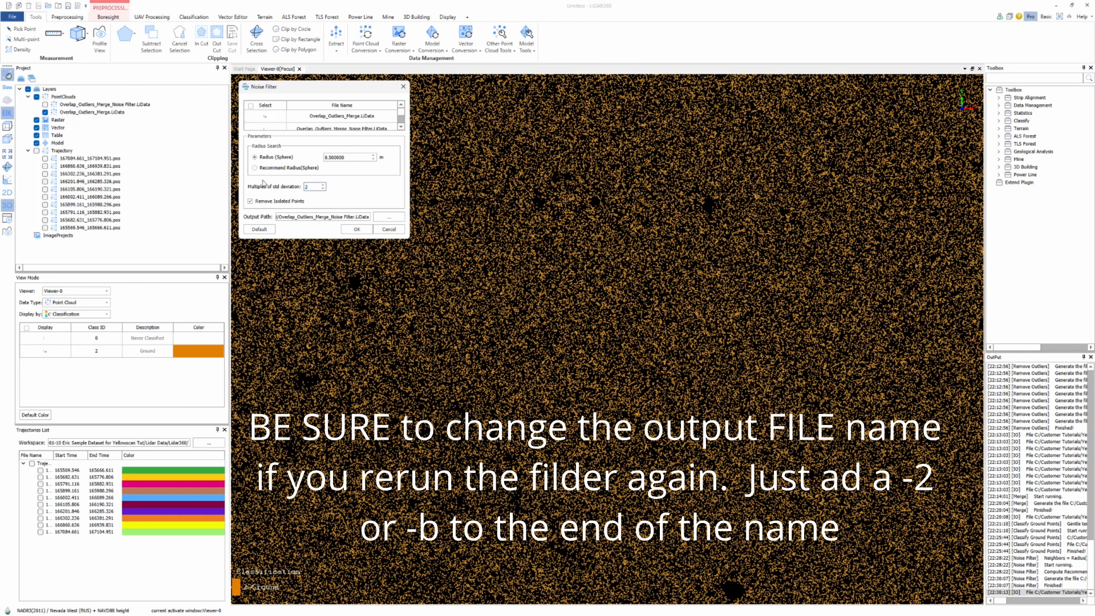
left_click(357, 229)
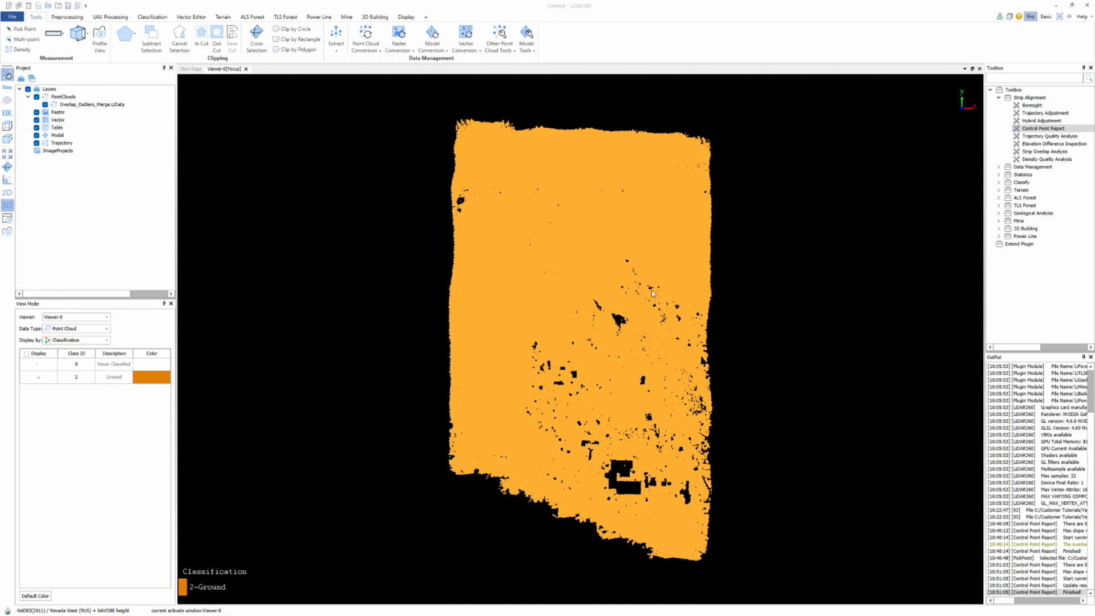
Review the ground control point coordinates in the Rancho San Rafael GCPs spreadsheet and the Rancho San Rafael text file
mouse_move(745, 610)
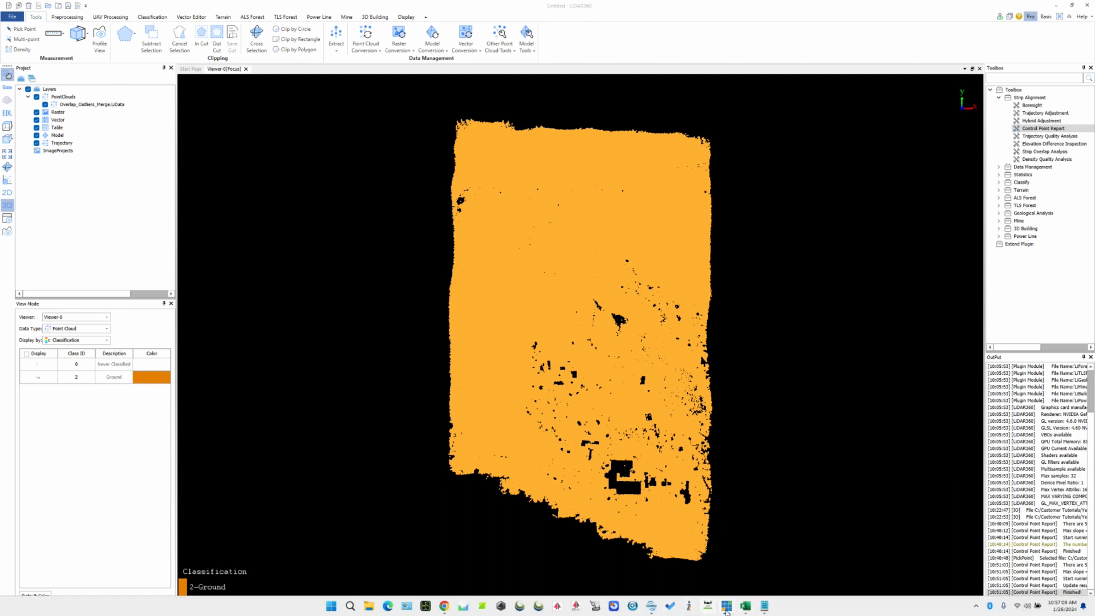
left_click(745, 608)
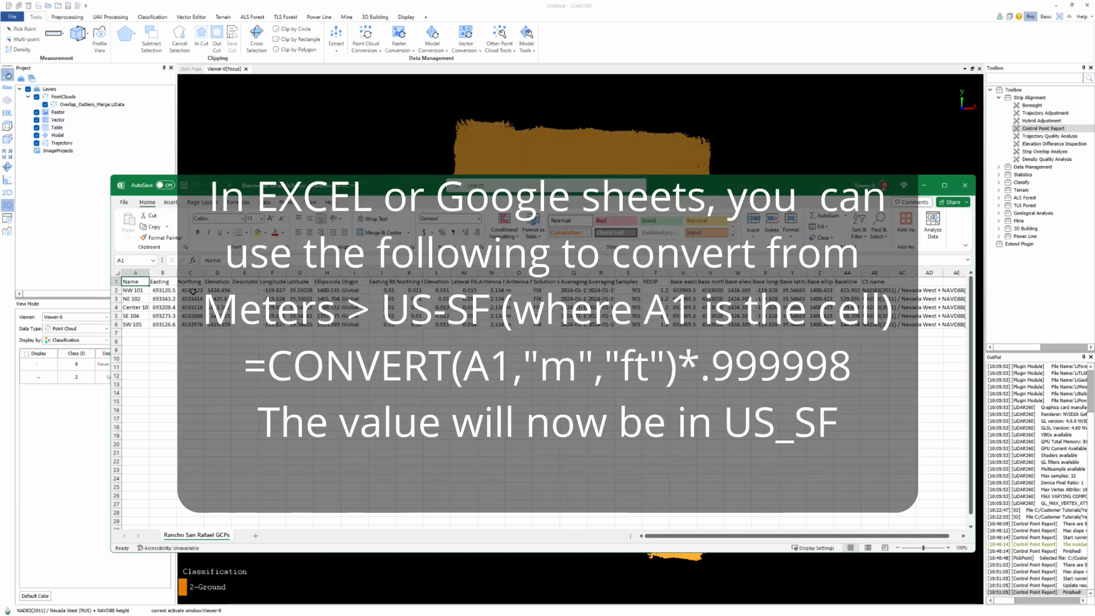
left_click(965, 186)
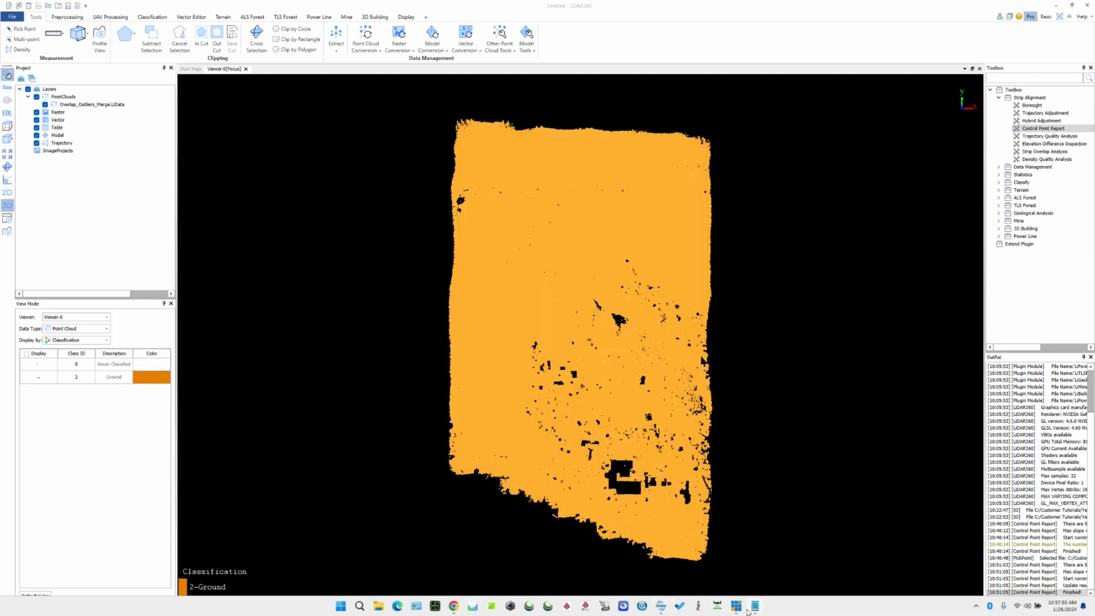
mouse_move(751, 609)
left_click(776, 574)
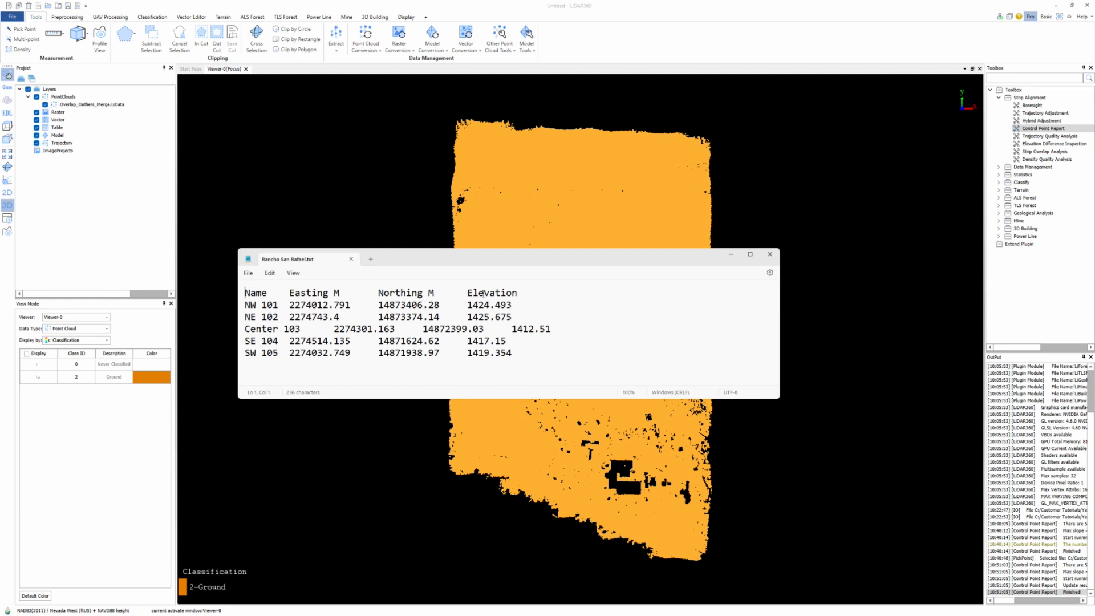
left_click(770, 255)
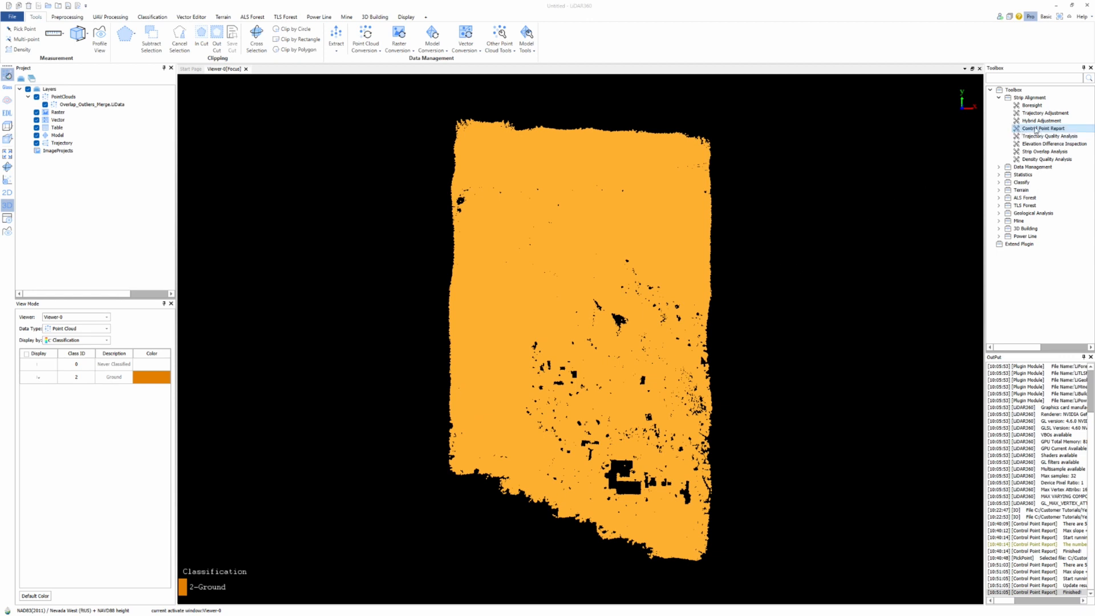
Start a Control Point Report for Overlap_Outliers_Merge.LiData using only class 2-Ground
left_click(999, 98)
left_click(999, 98)
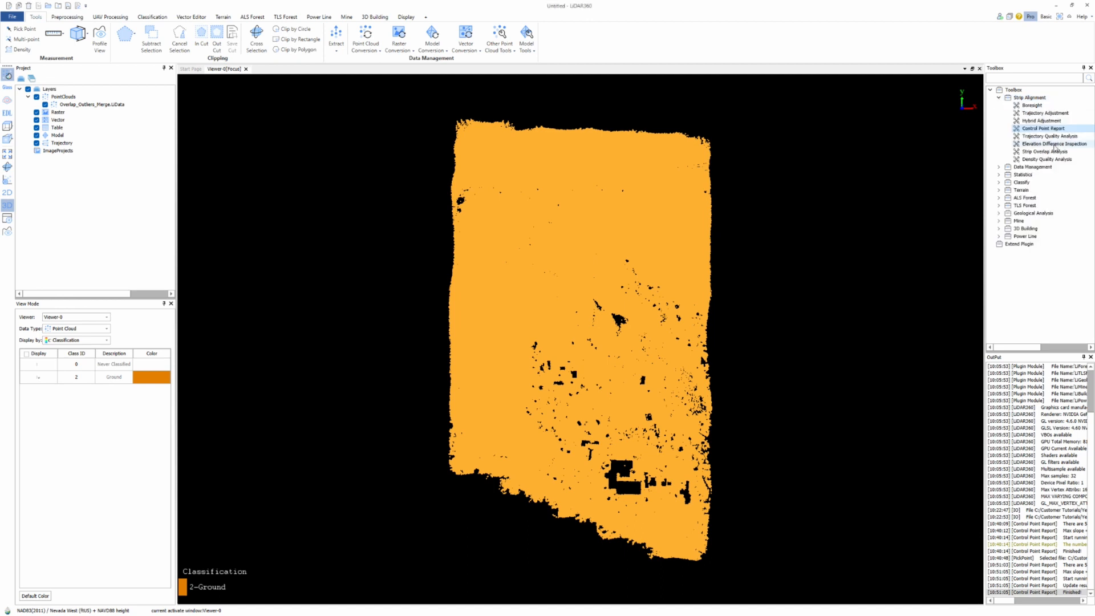
double_click(1044, 129)
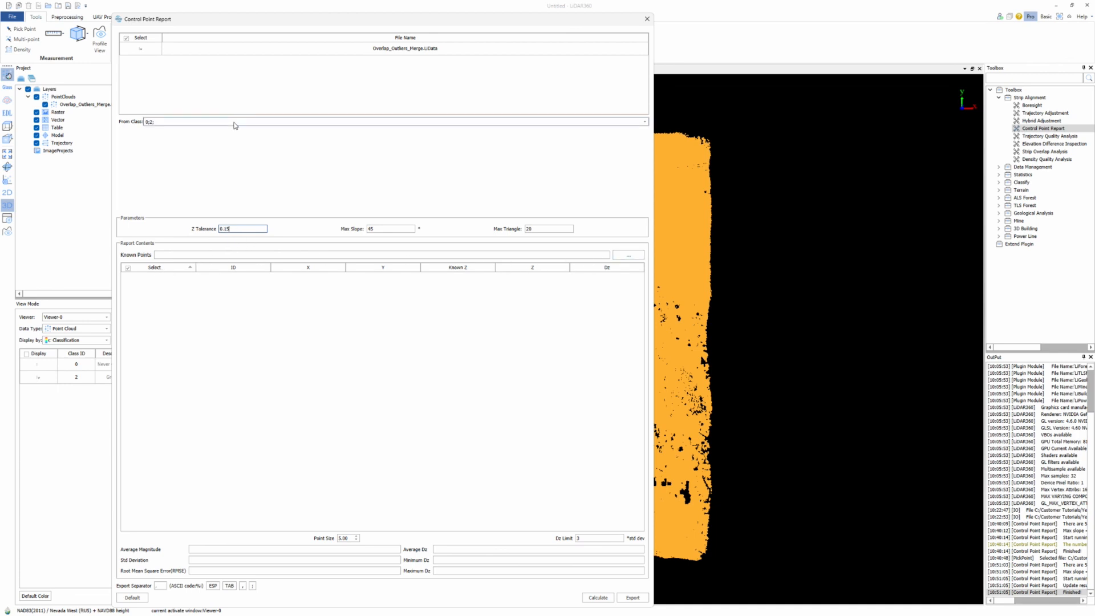
left_click(644, 122)
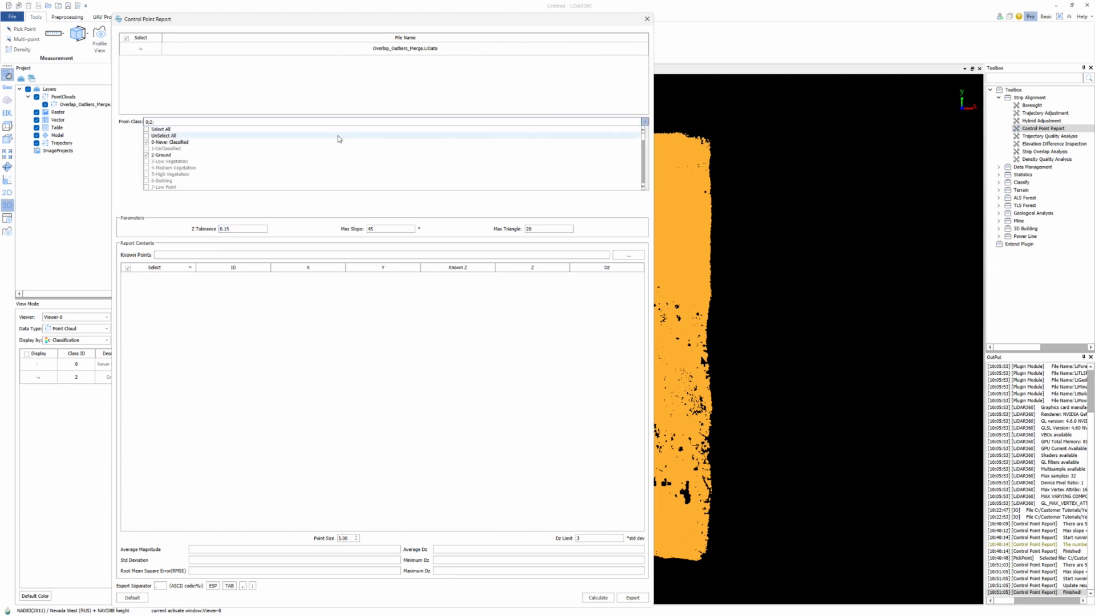
left_click(147, 142)
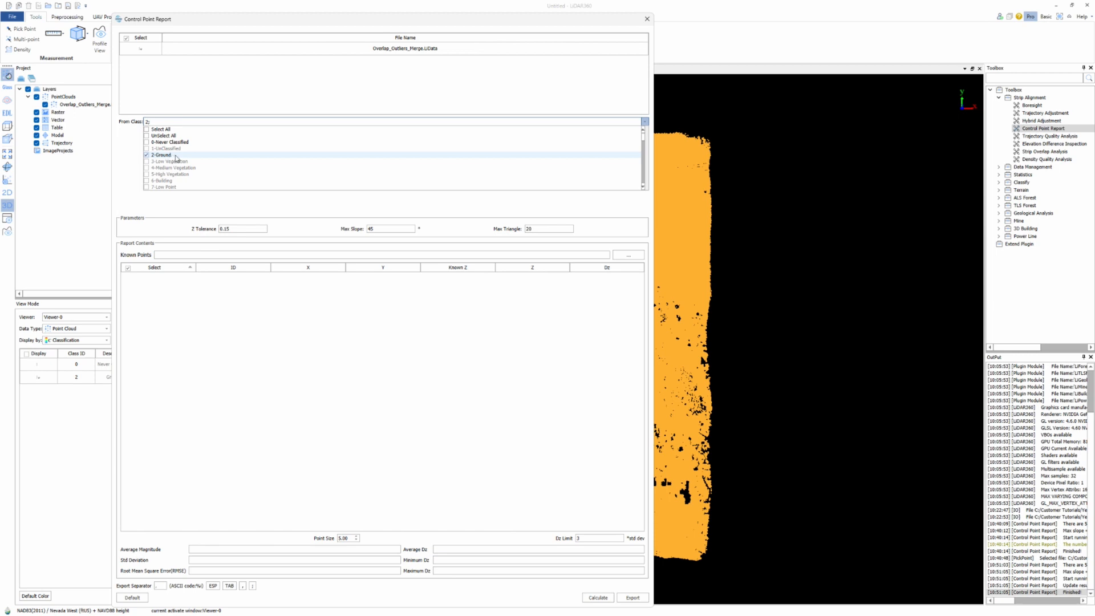
left_click(280, 314)
Load Rancho San Rafael.txt as the known points, with tab as separator and one header line skipped
left_click(628, 255)
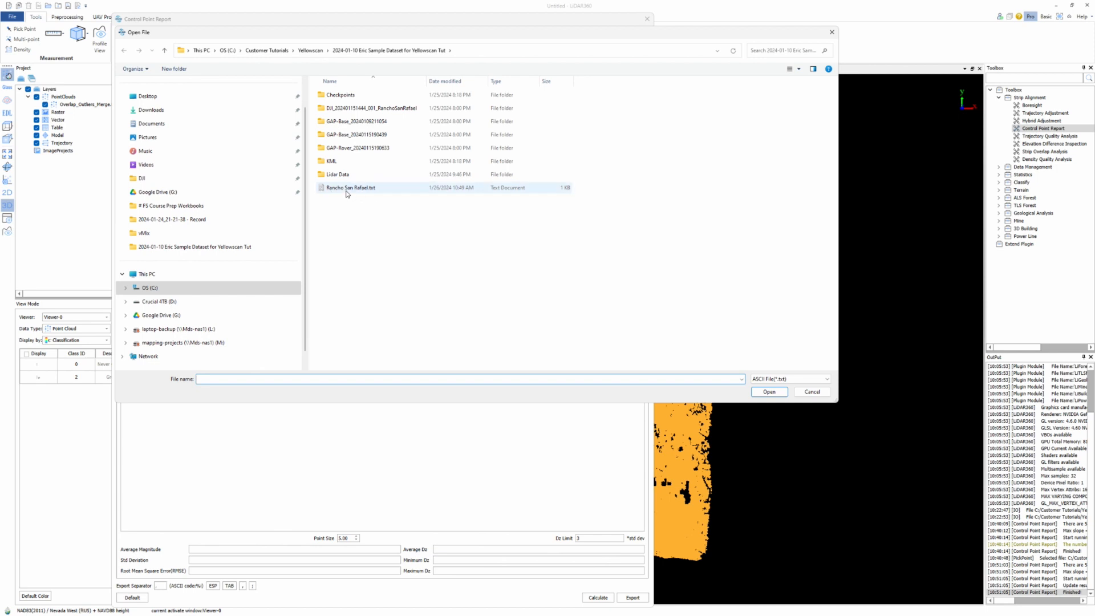
left_click(326, 189)
double_click(326, 189)
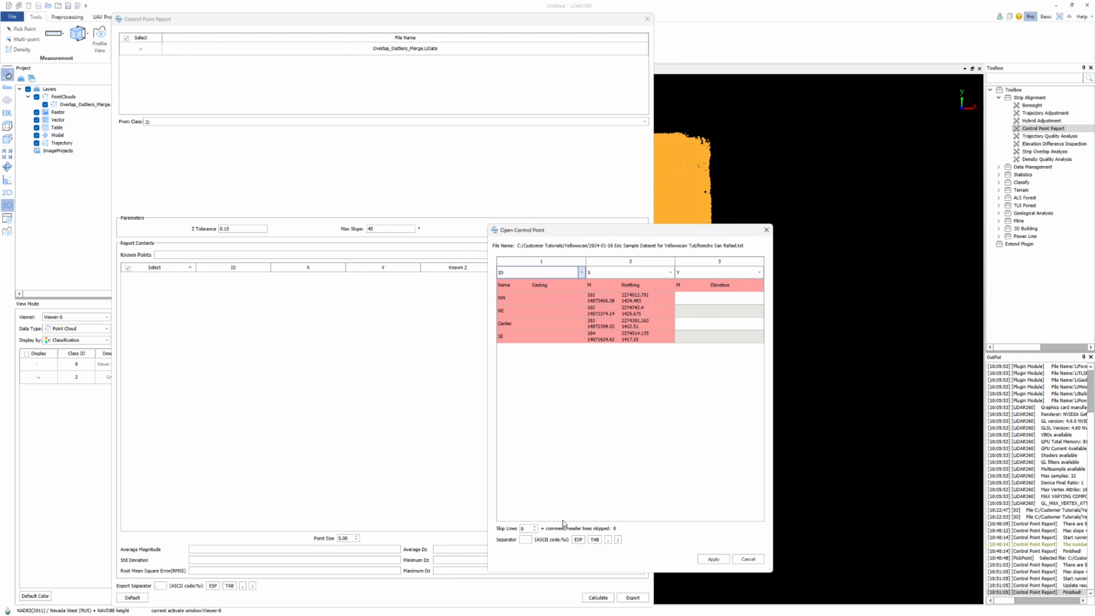
left_click(595, 540)
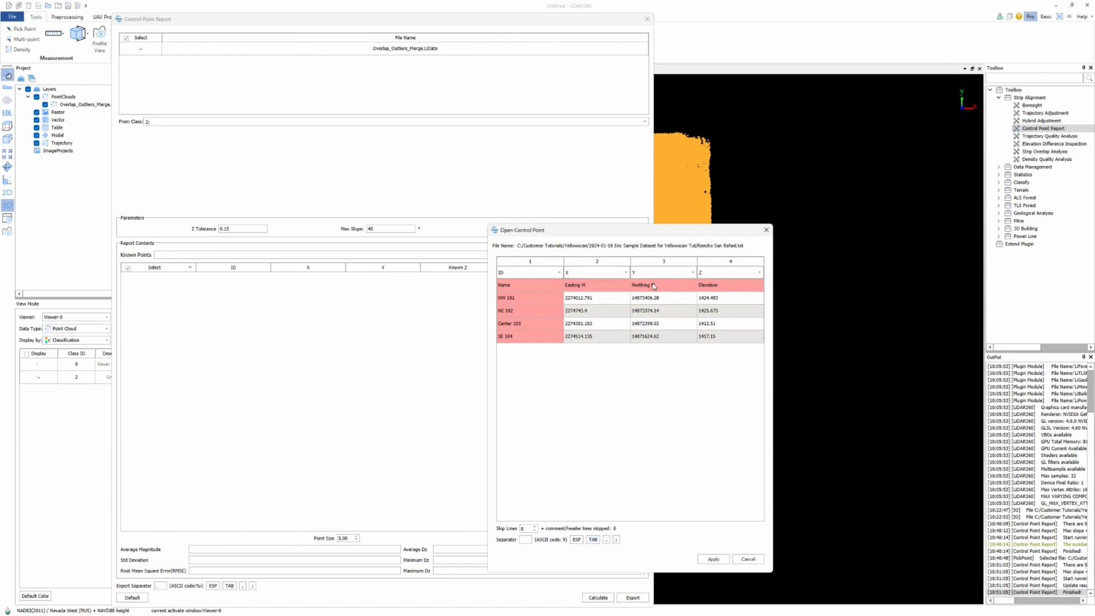
left_click(536, 527)
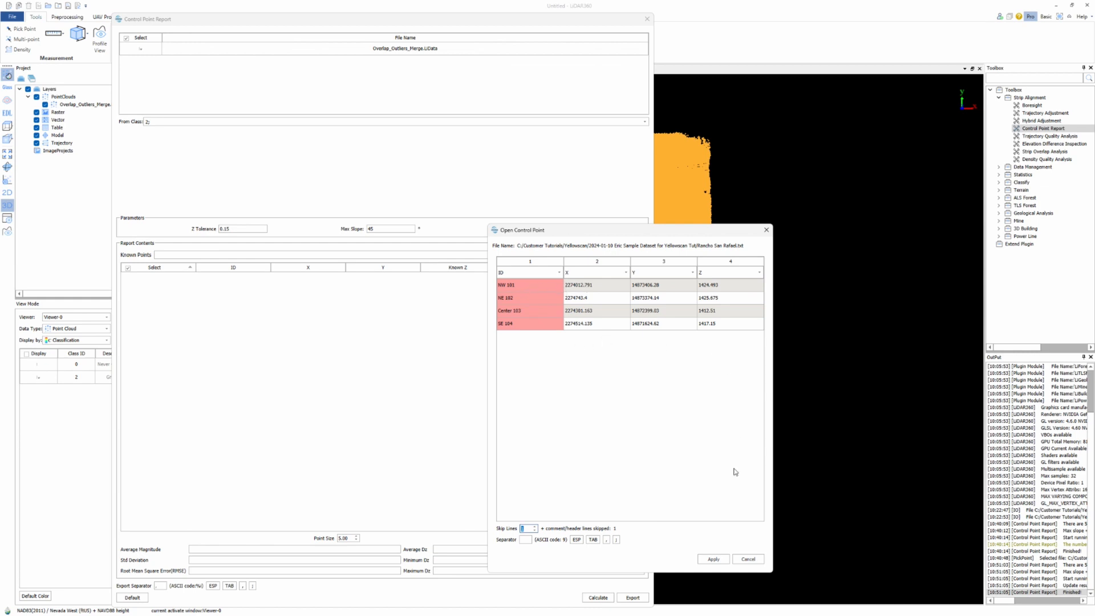
left_click(713, 560)
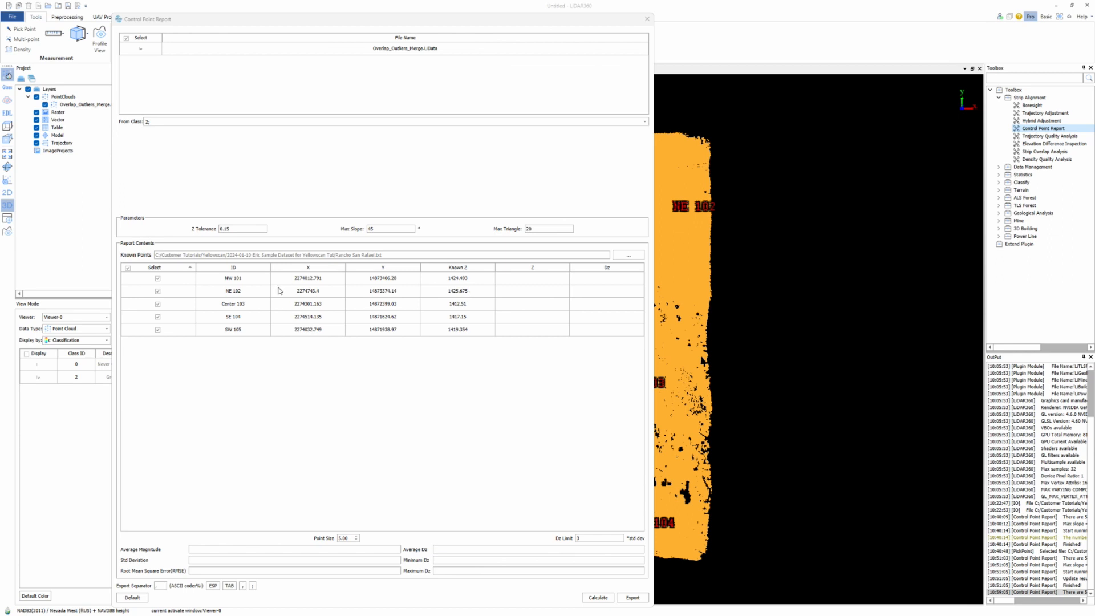
Calculate the elevation differences at the control points, examine the report and the point locations, and close the report
left_click_drag(531, 25, 513, 502)
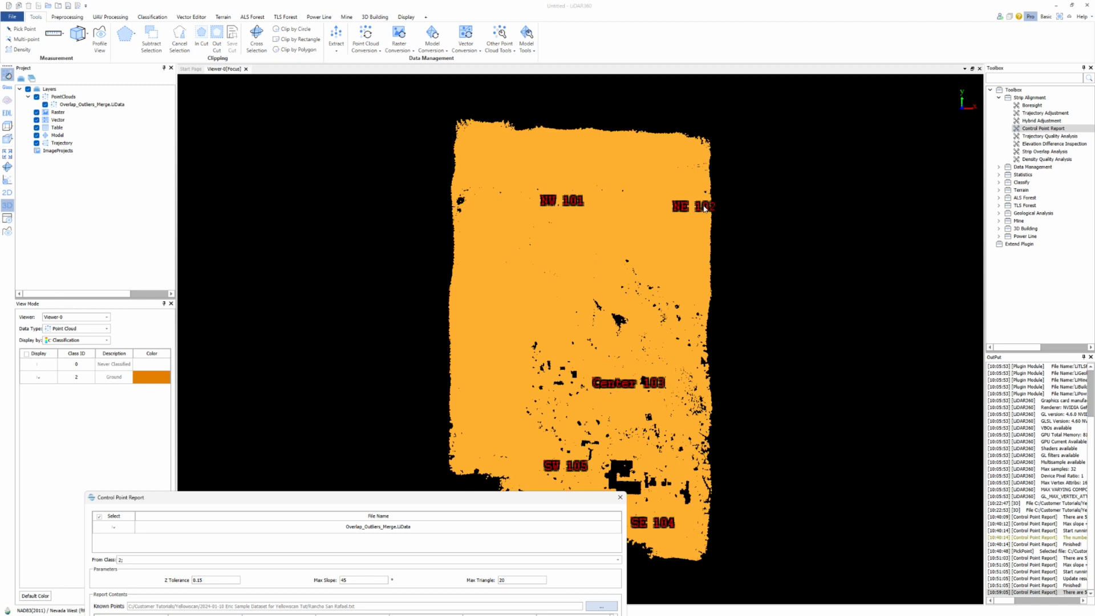
left_click_drag(499, 501, 448, 262)
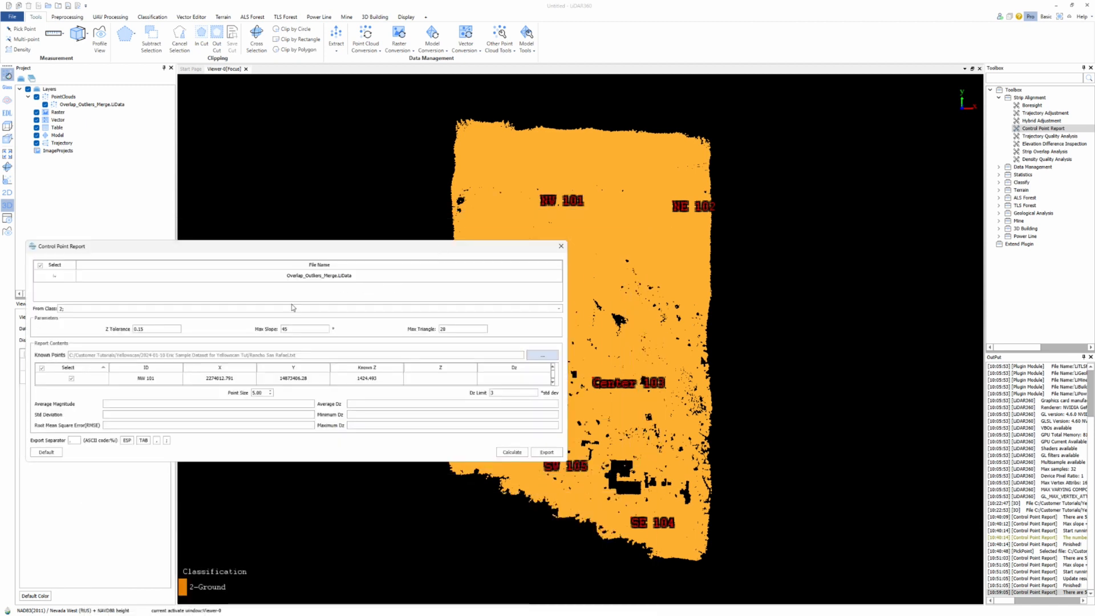
left_click(512, 452)
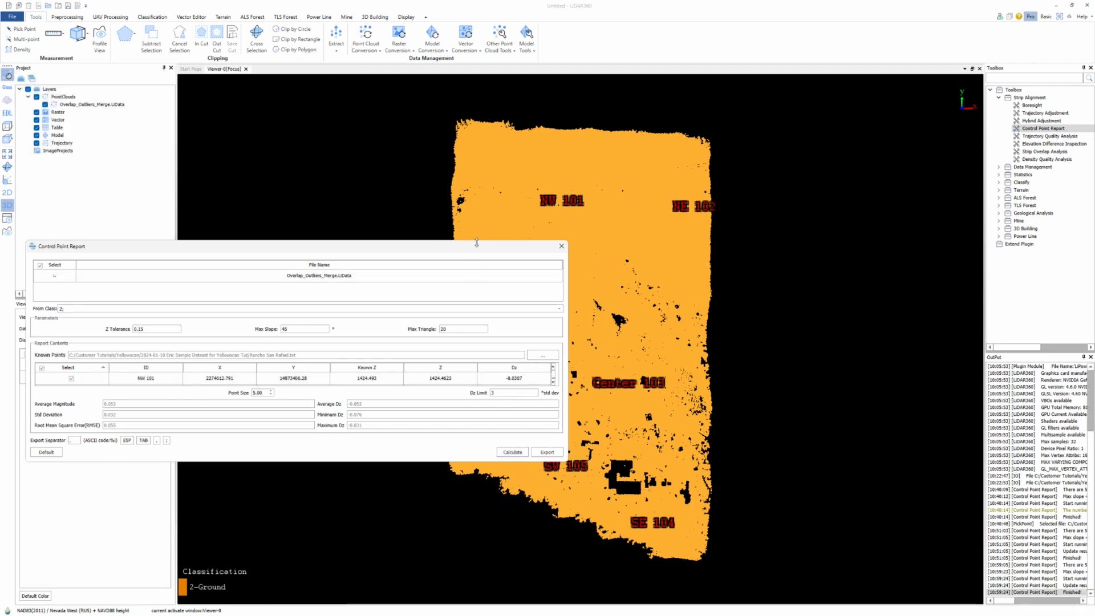
left_click_drag(478, 244, 471, 106)
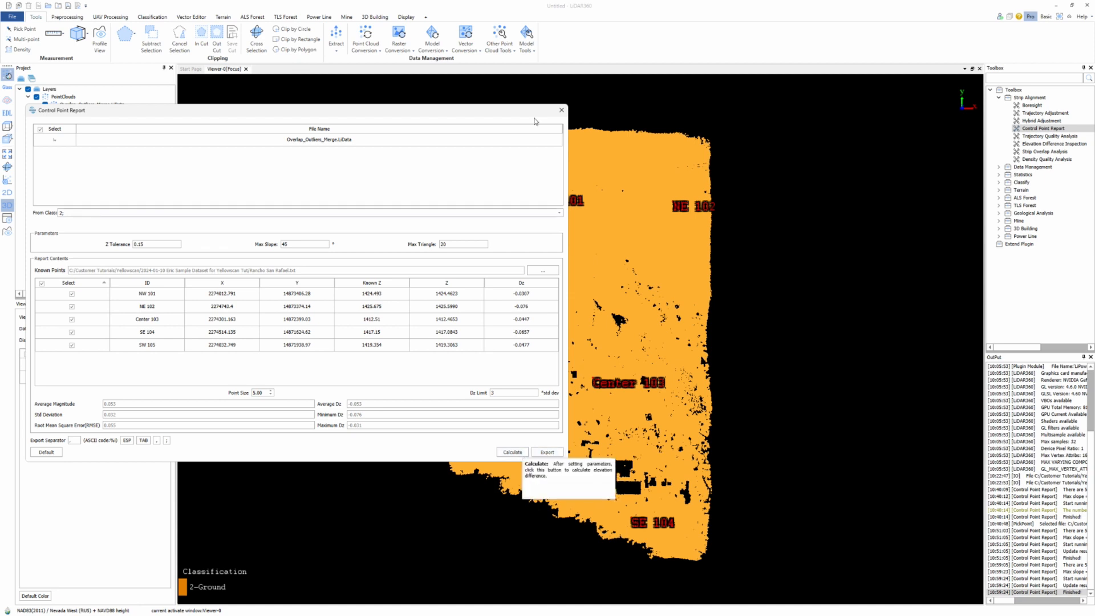
left_click(561, 110)
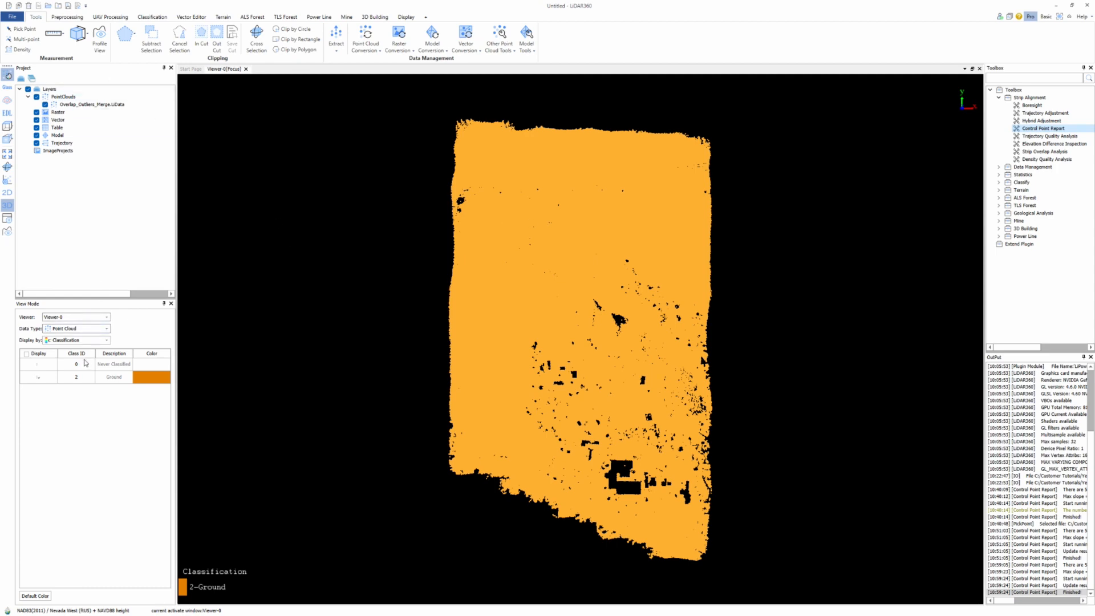
Turn on the Never Classified points and display the whole point cloud by intensity
left_click(86, 341)
left_click(63, 358)
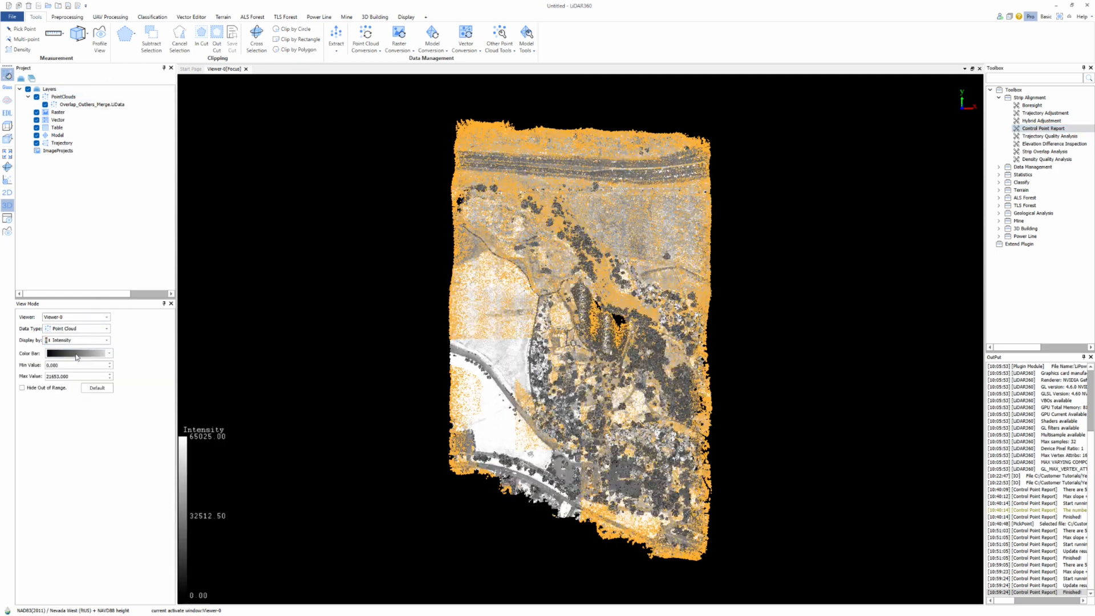
left_click(107, 341)
left_click(80, 363)
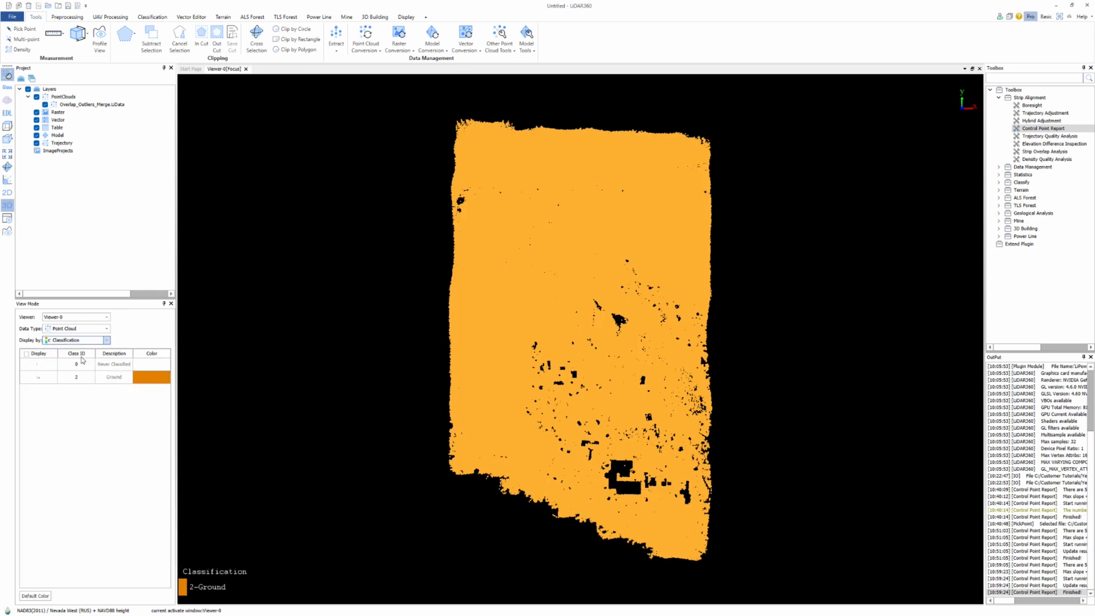
left_click(38, 365)
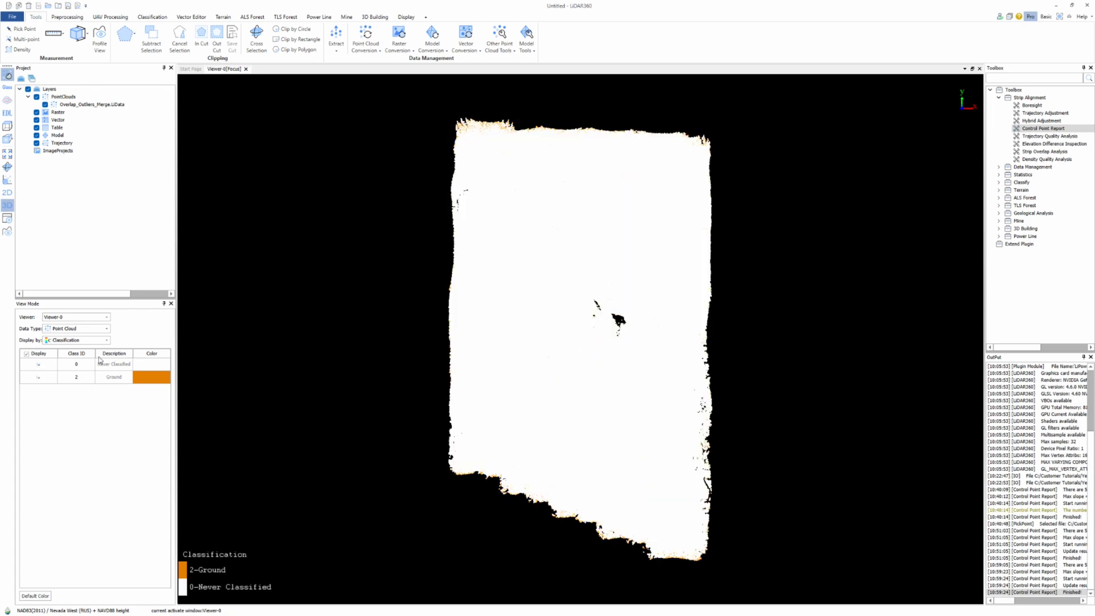
left_click(89, 341)
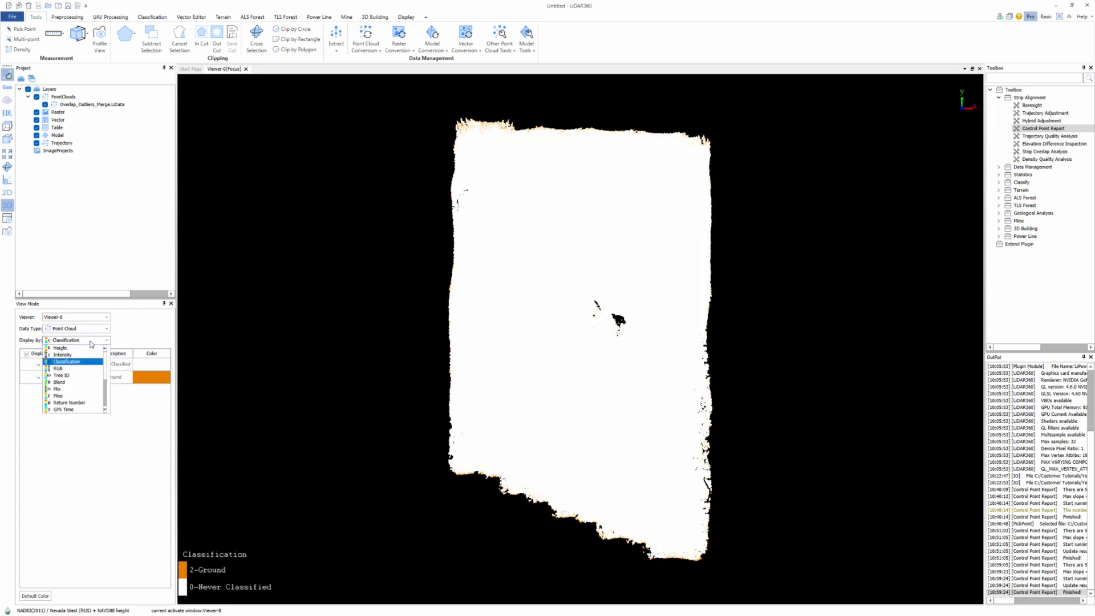
left_click(78, 354)
Examine the intensity display up close around the park buildings, the circular path junction and the lawn with the bright patches
scroll(480, 387, "up", 5)
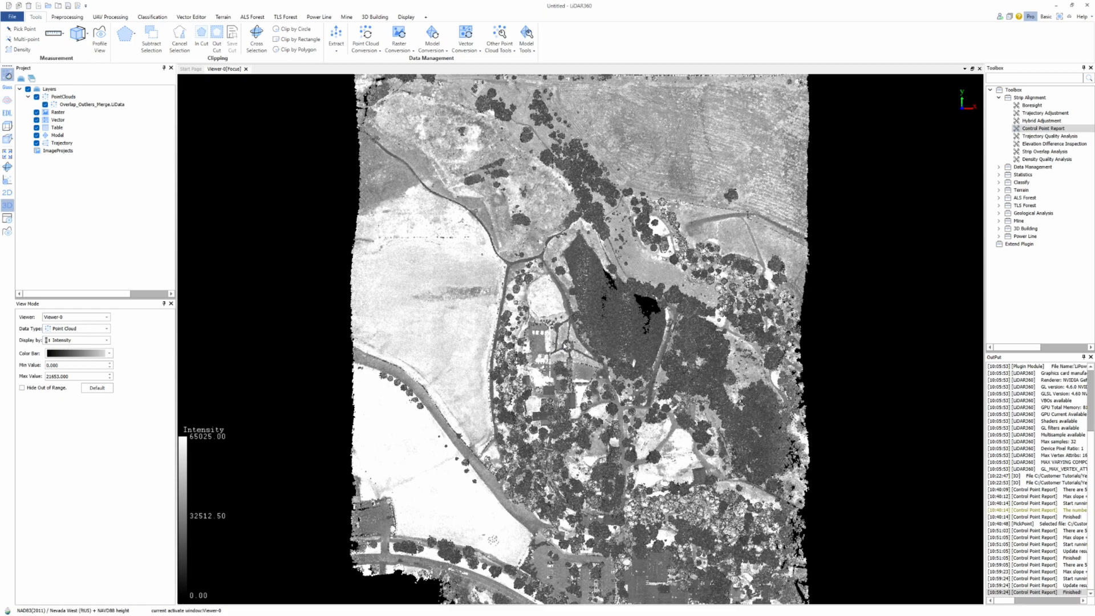
scroll(564, 345, "up", 6)
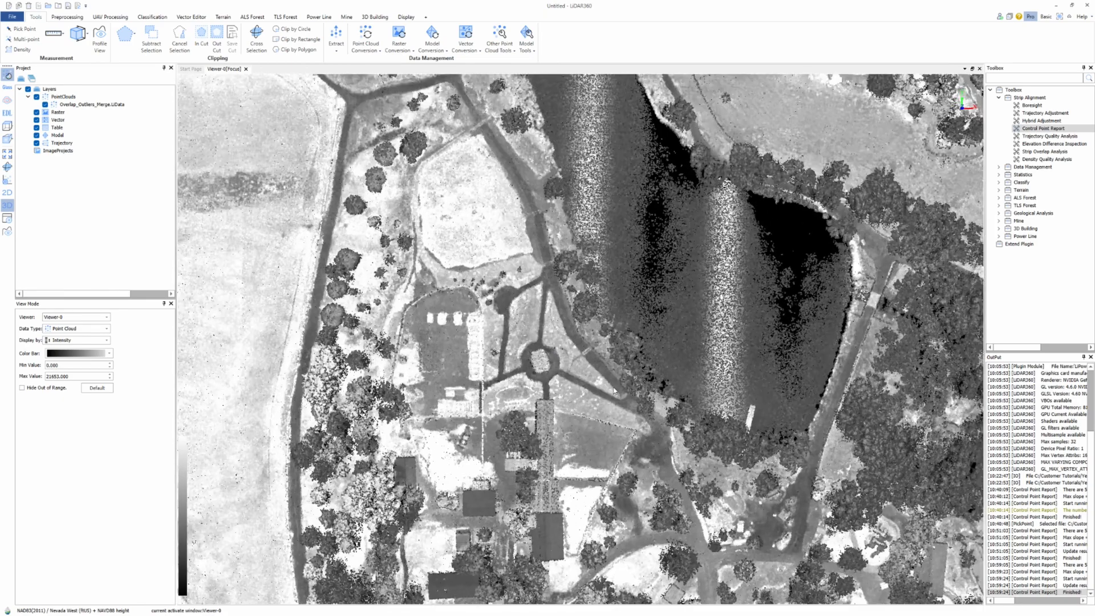
scroll(613, 390, "up", 3)
middle_click_drag(932, 535, 697, 469)
middle_click_drag(534, 452, 707, 132)
scroll(595, 257, "up", 4)
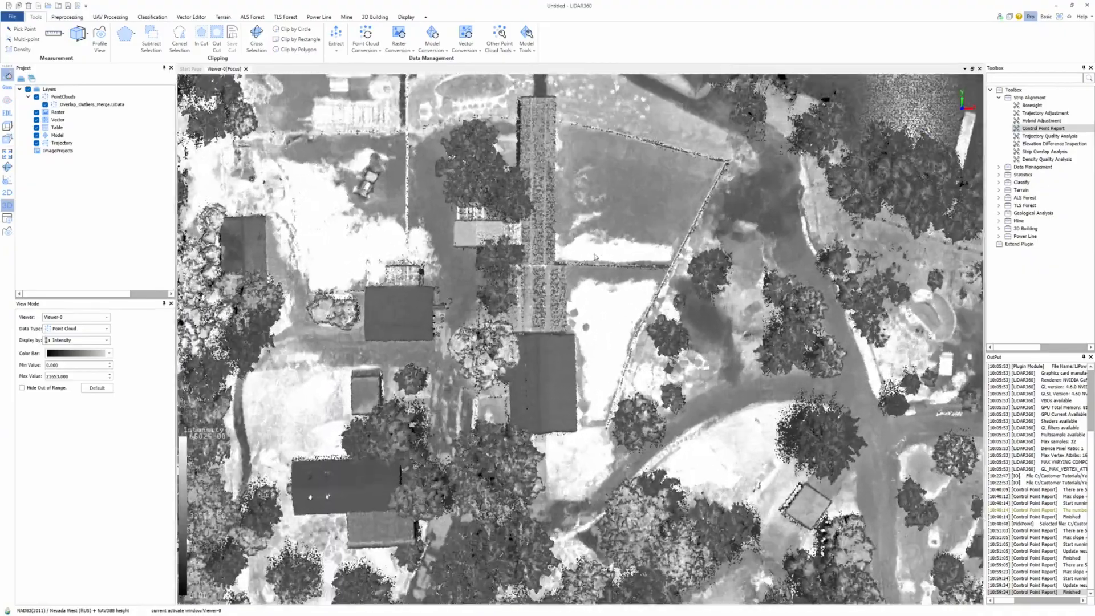
scroll(594, 256, "up", 4)
middle_click_drag(703, 486, 559, 416)
middle_click_drag(616, 114, 532, 411)
scroll(532, 410, "up", 4)
middle_click_drag(297, 170, 629, 378)
scroll(648, 406, "down", 7)
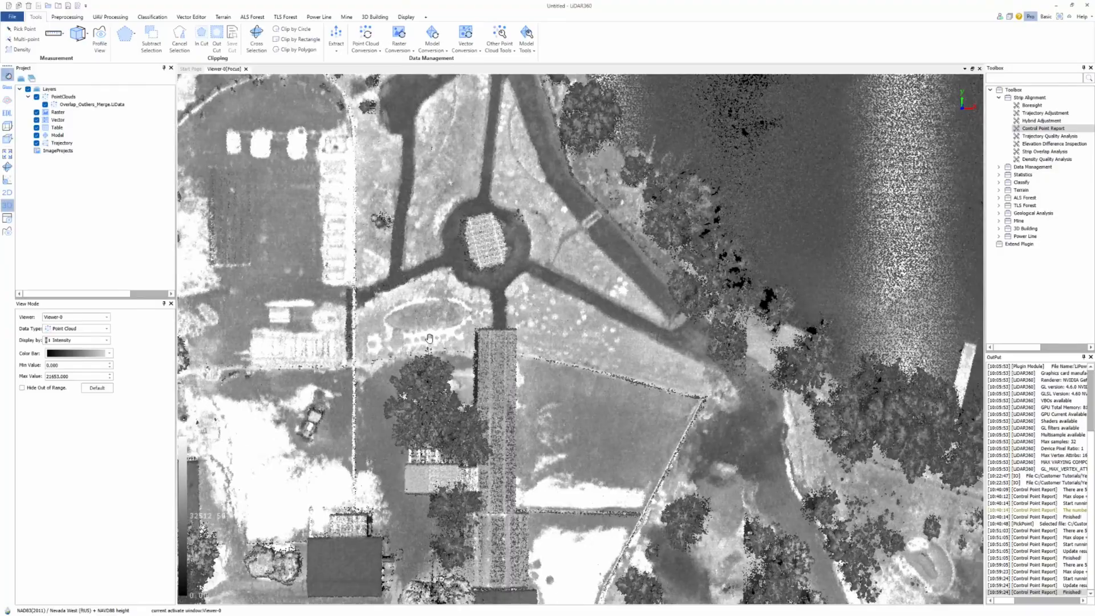
middle_click_drag(245, 244, 557, 370)
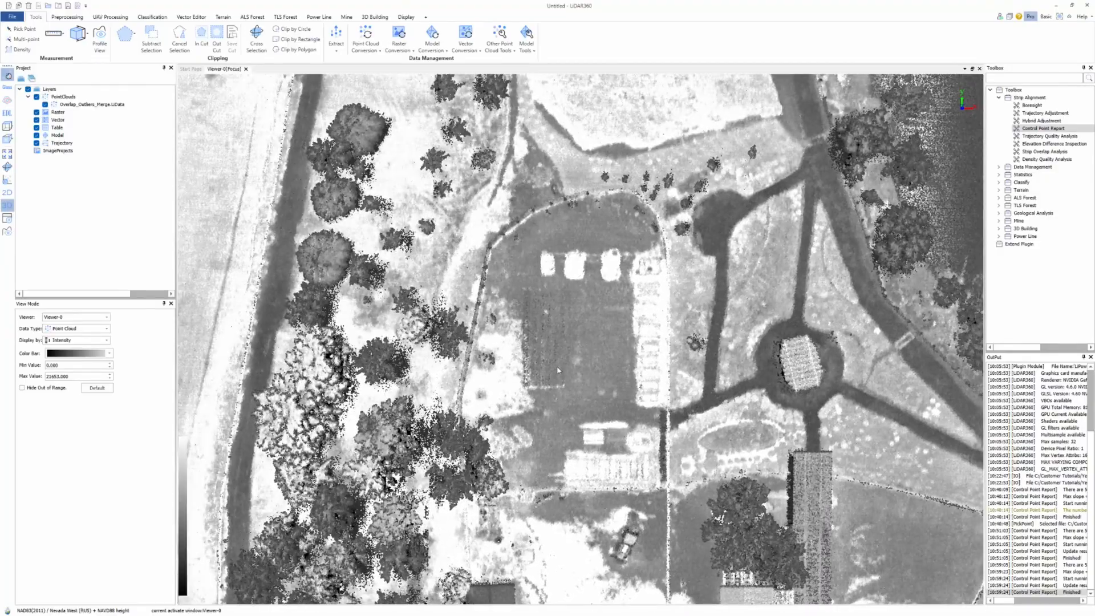
scroll(583, 345, "up", 4)
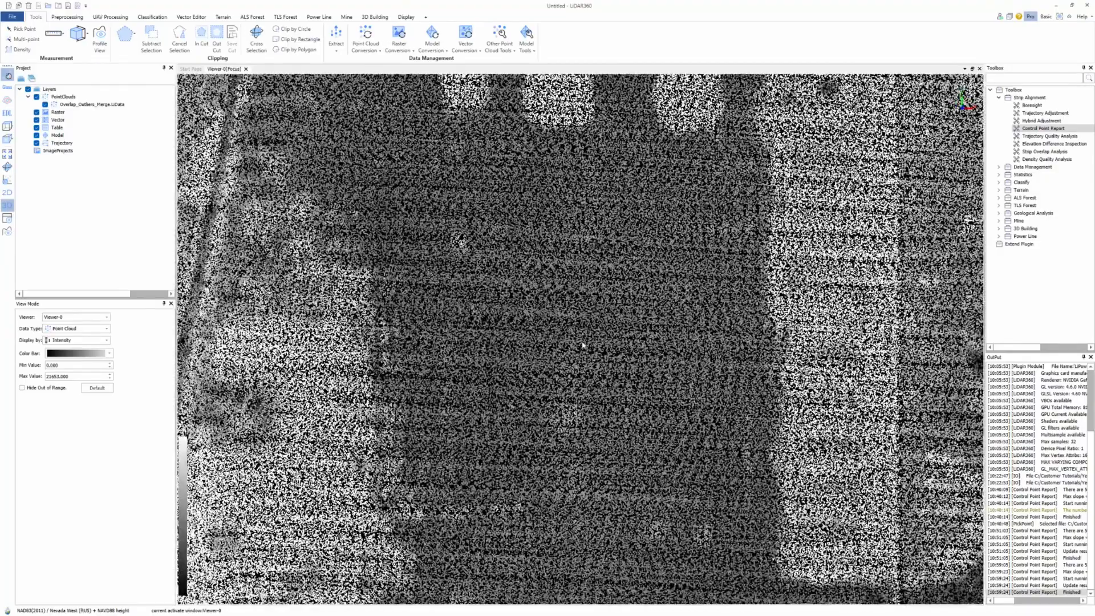
scroll(583, 345, "down", 2)
scroll(583, 345, "down", 2)
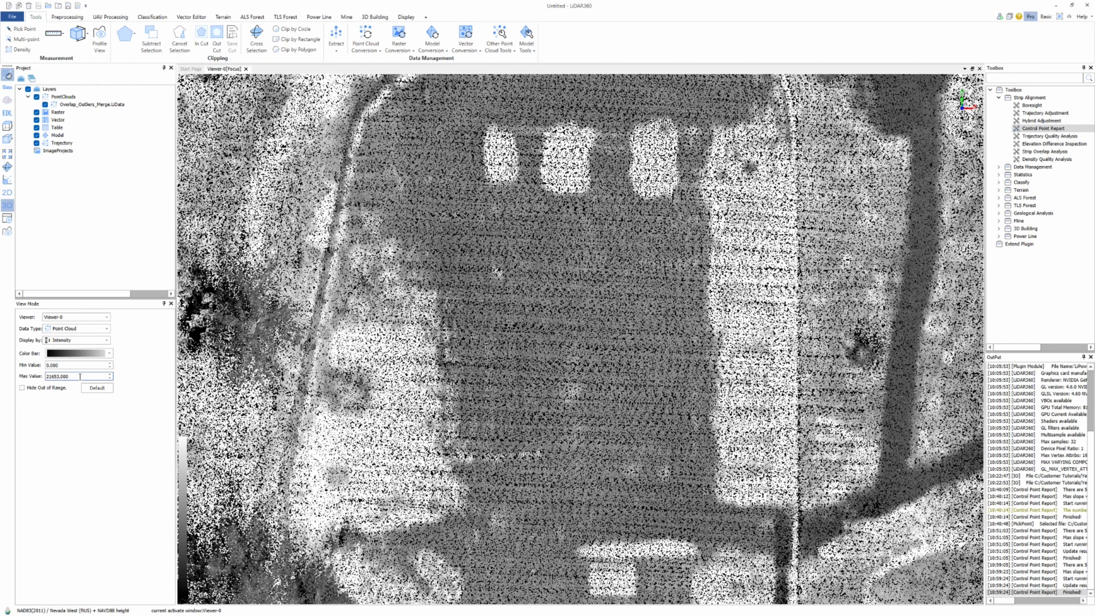
Try an intensity display maximum of 500 and restore the previous maximum
left_click_drag(86, 376, 2, 378)
key("ctrl+c")
type("500")
key("Return")
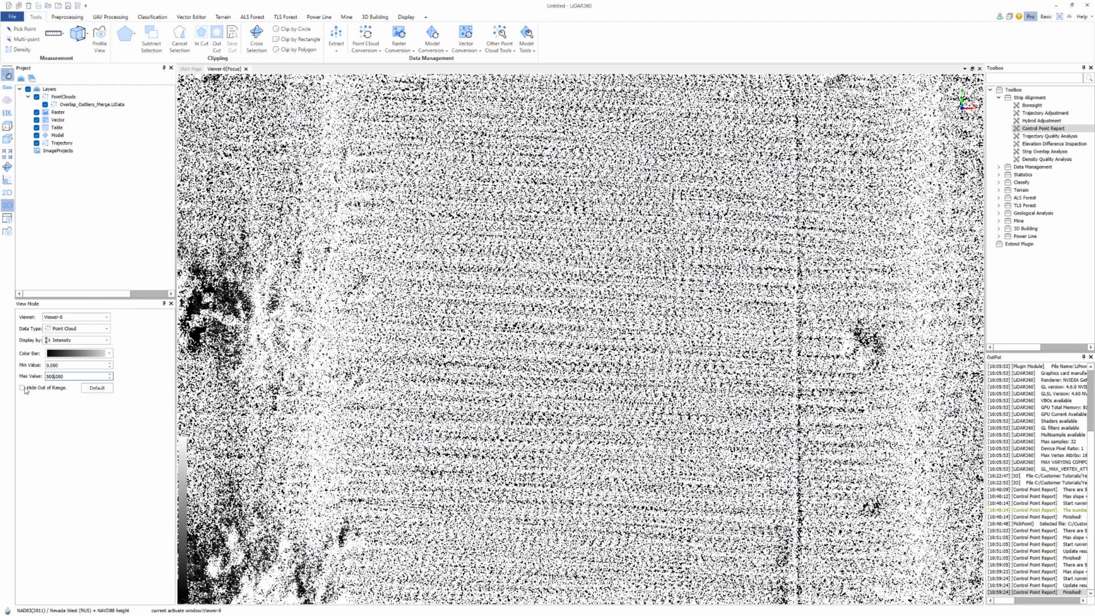
left_click_drag(64, 376, 24, 376)
left_click(48, 365)
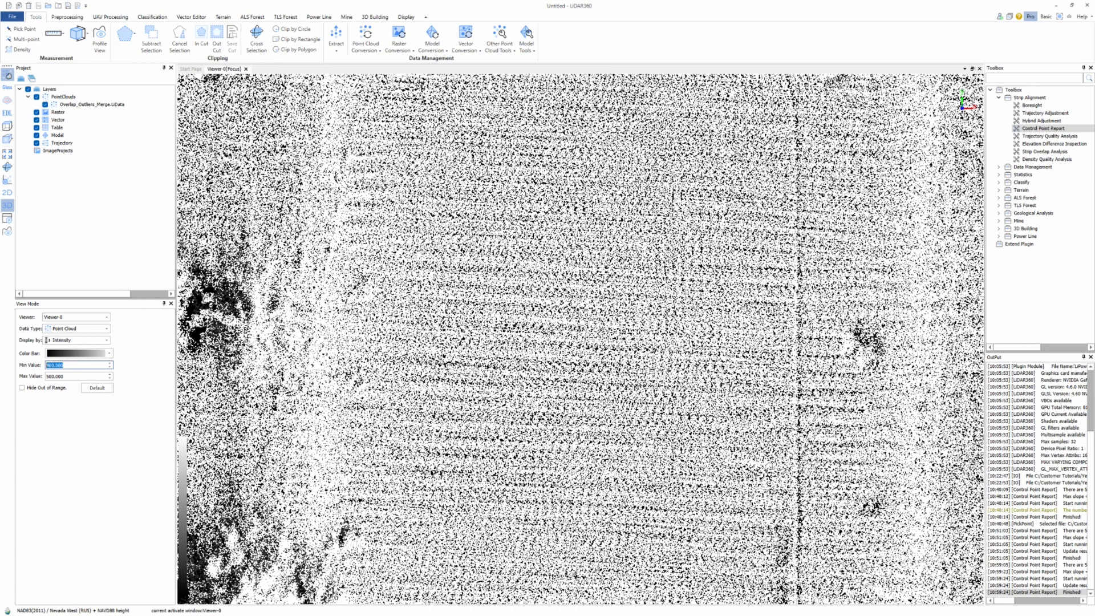
left_click_drag(112, 377, 1, 376)
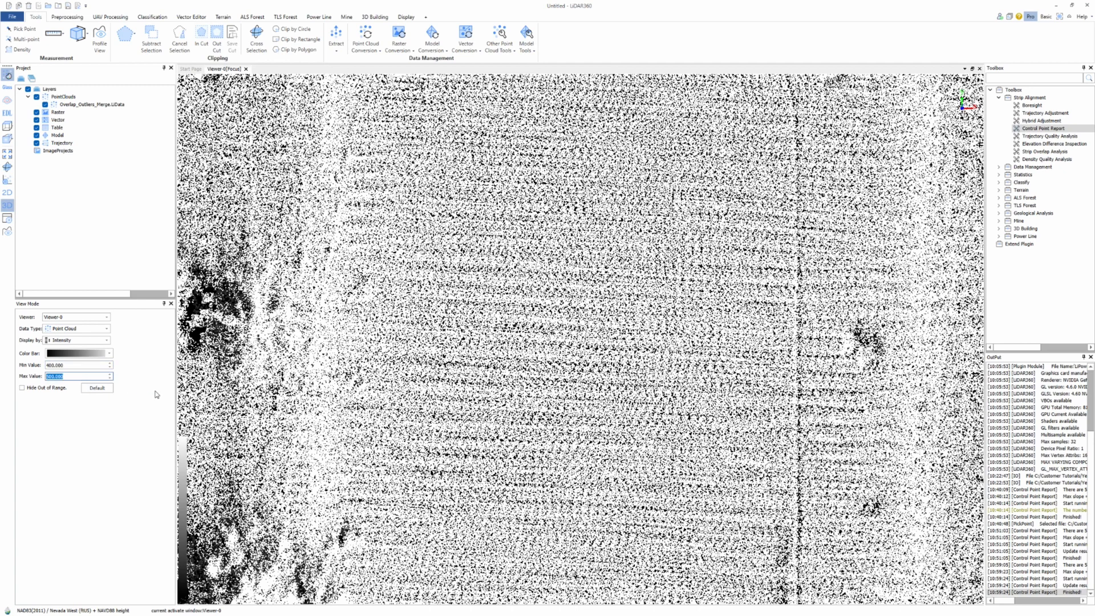
key("ctrl+v")
Set the minimum value of the intensity display range to 10000
left_click_drag(101, 365, 16, 362)
type("10000")
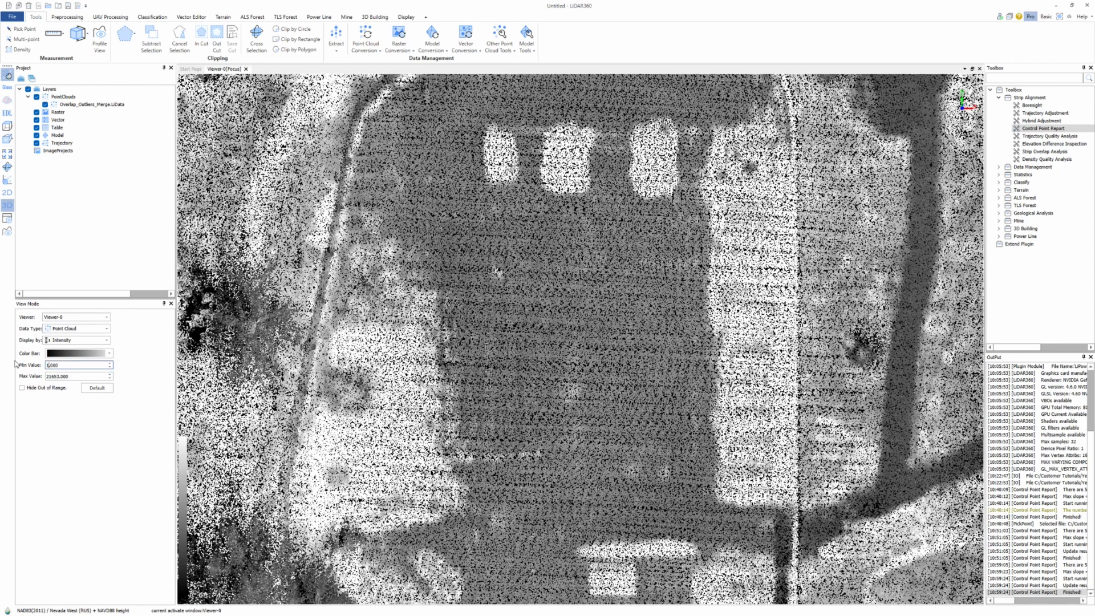
key("Return")
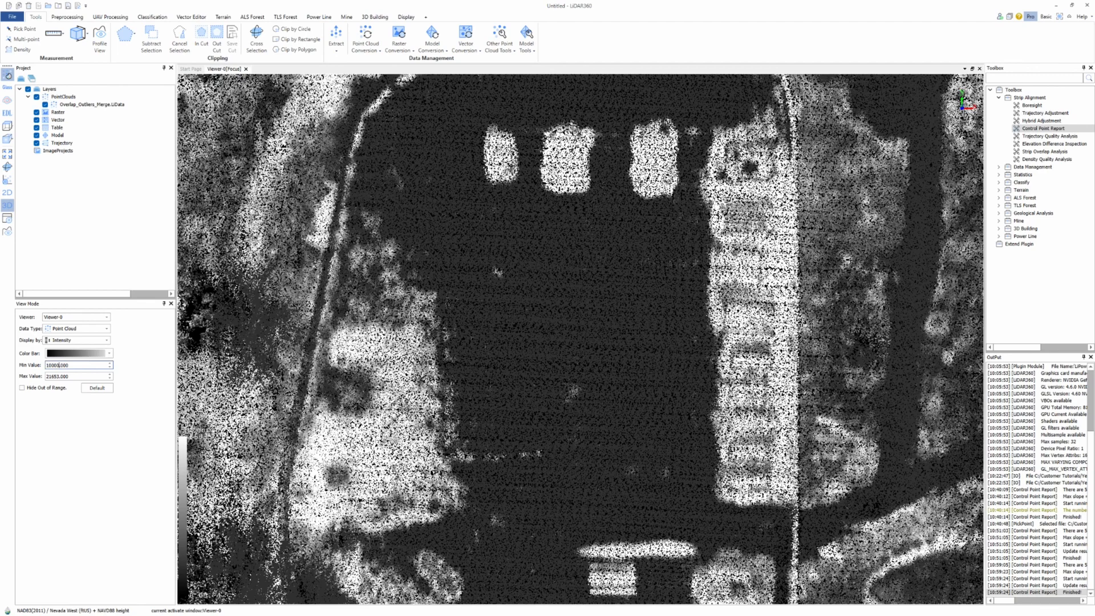
Examine the intensity contrast across the park's paths, circular junction, central walkway and the bright lawns beyond it
scroll(362, 440, "down", 5)
scroll(370, 435, "down", 3)
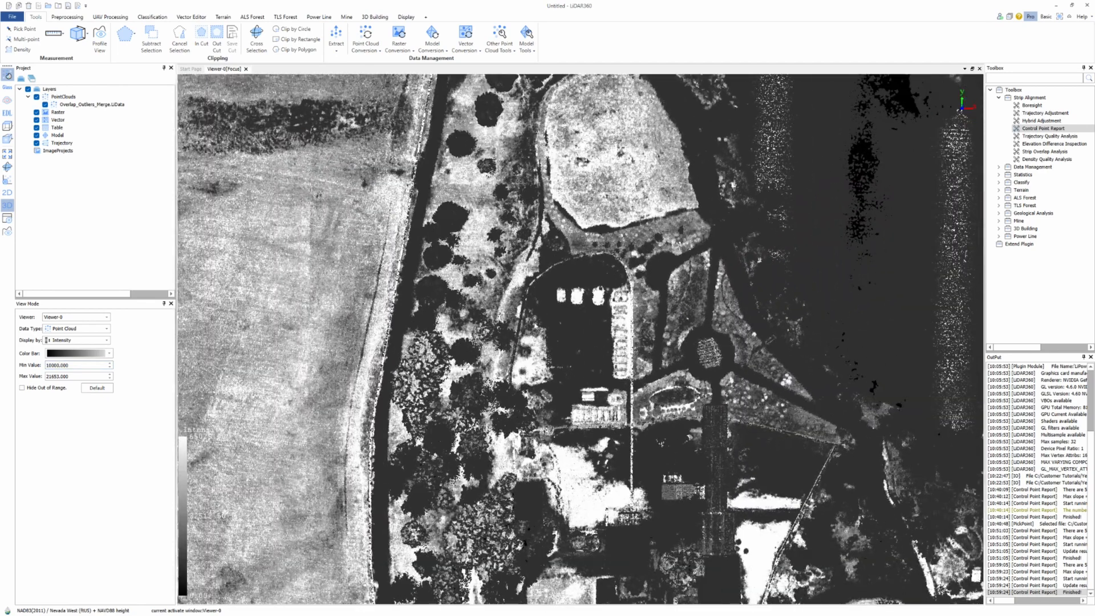
scroll(576, 342, "up", 3)
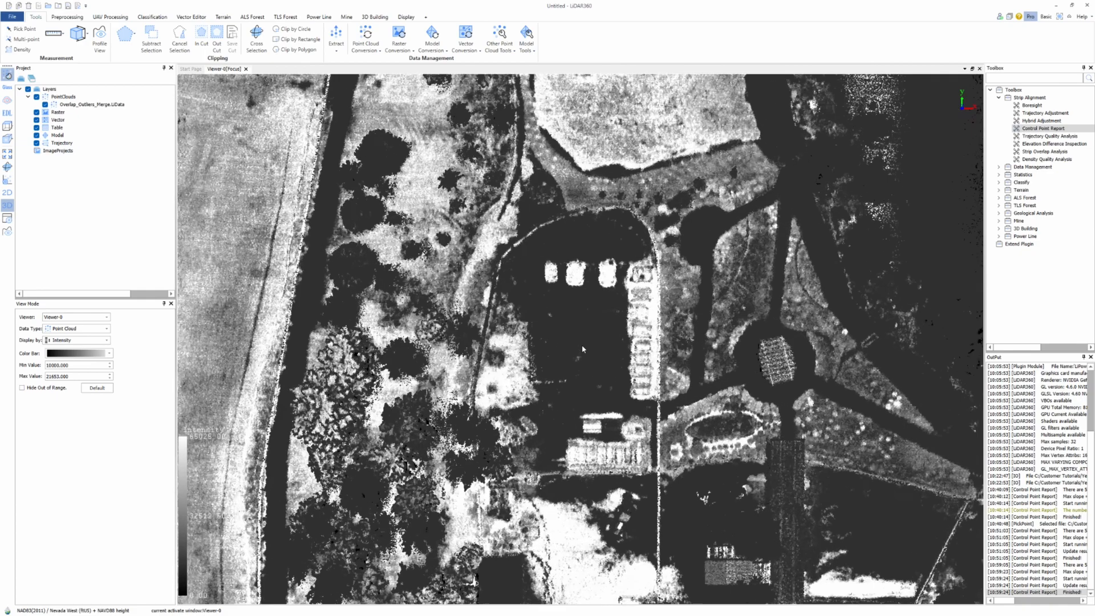
scroll(573, 376, "up", 2)
scroll(577, 389, "down", 6)
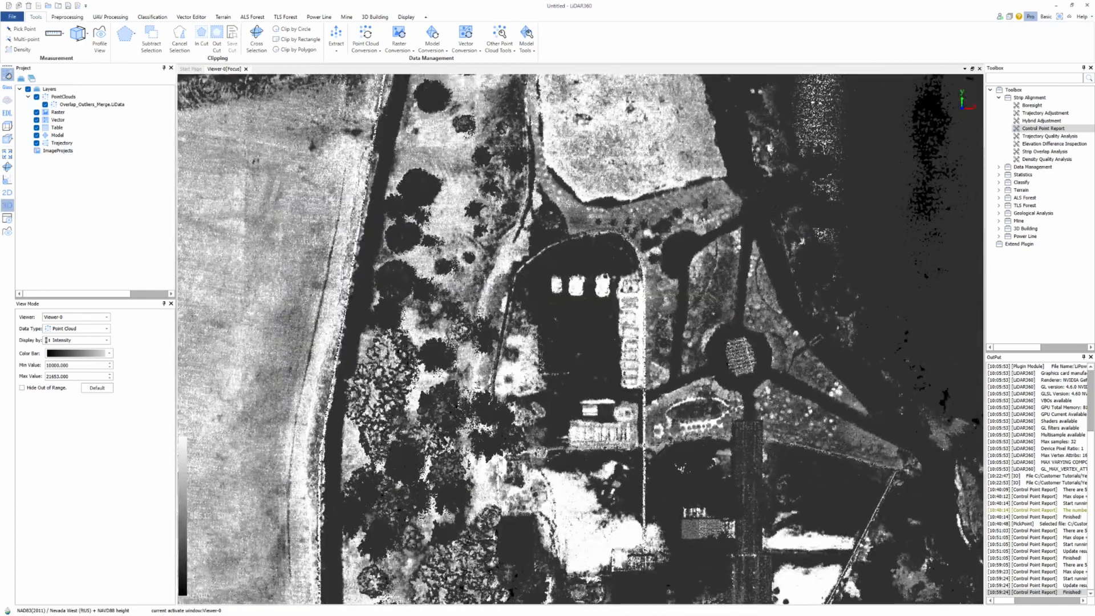
middle_click_drag(684, 547, 475, 298)
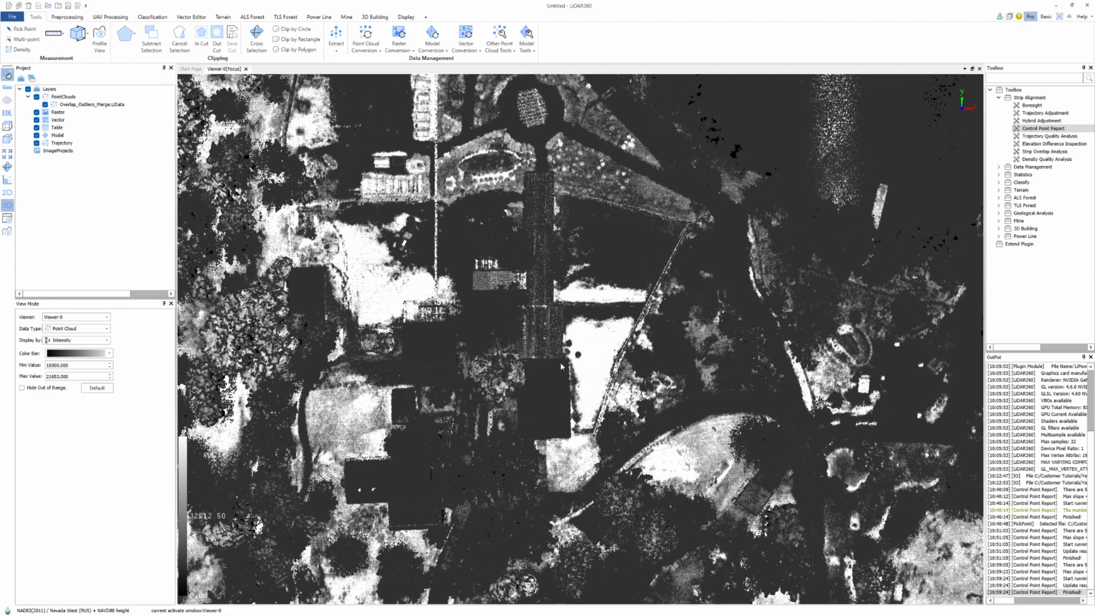
scroll(559, 364, "up", 3)
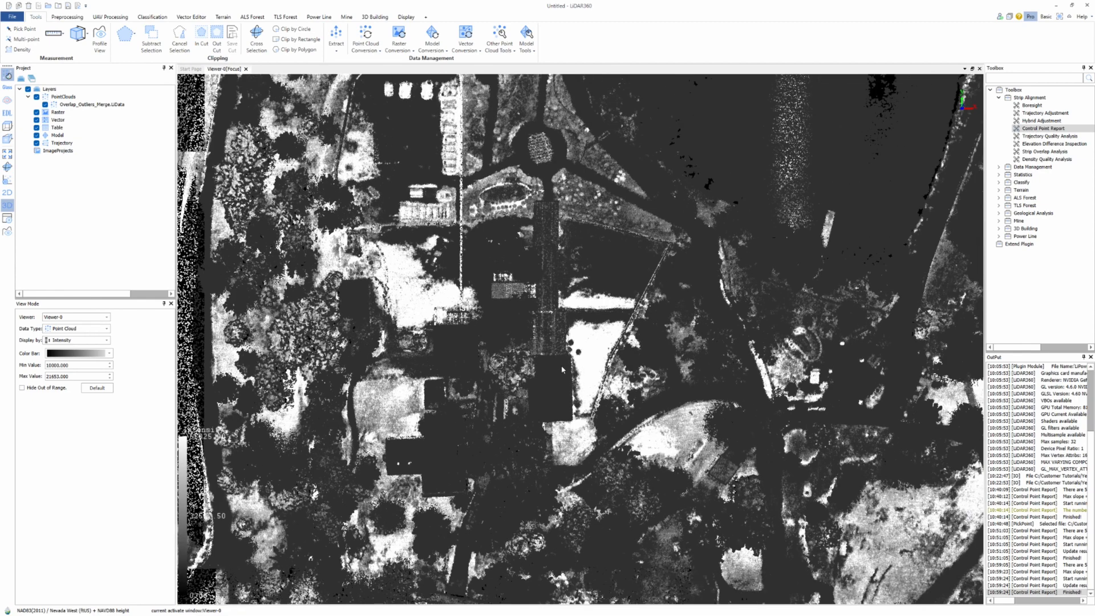
scroll(621, 271, "up", 1)
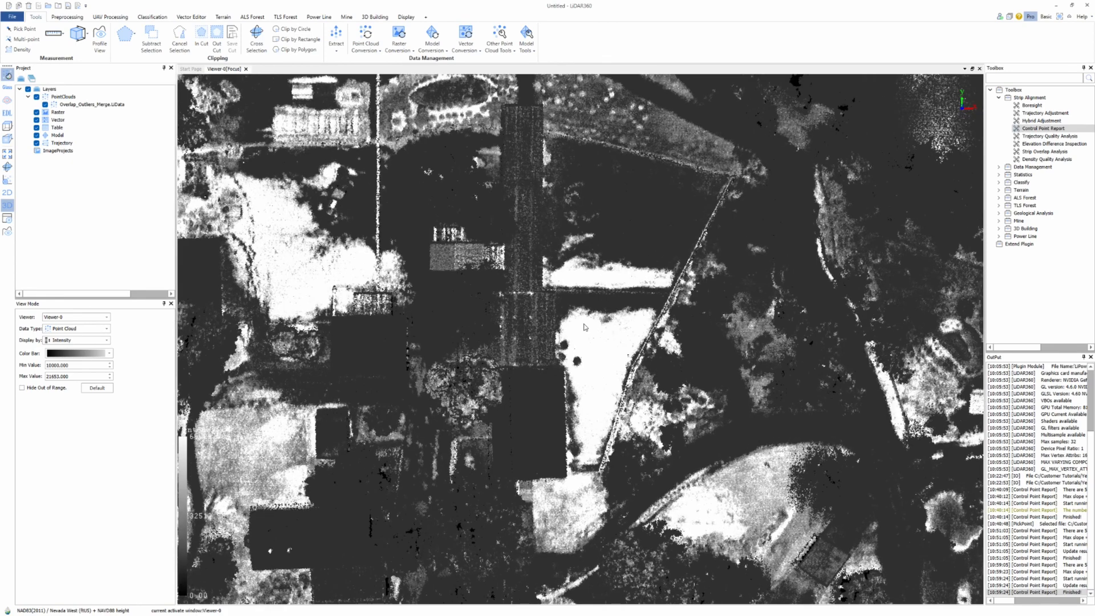
middle_click_drag(580, 319, 576, 402)
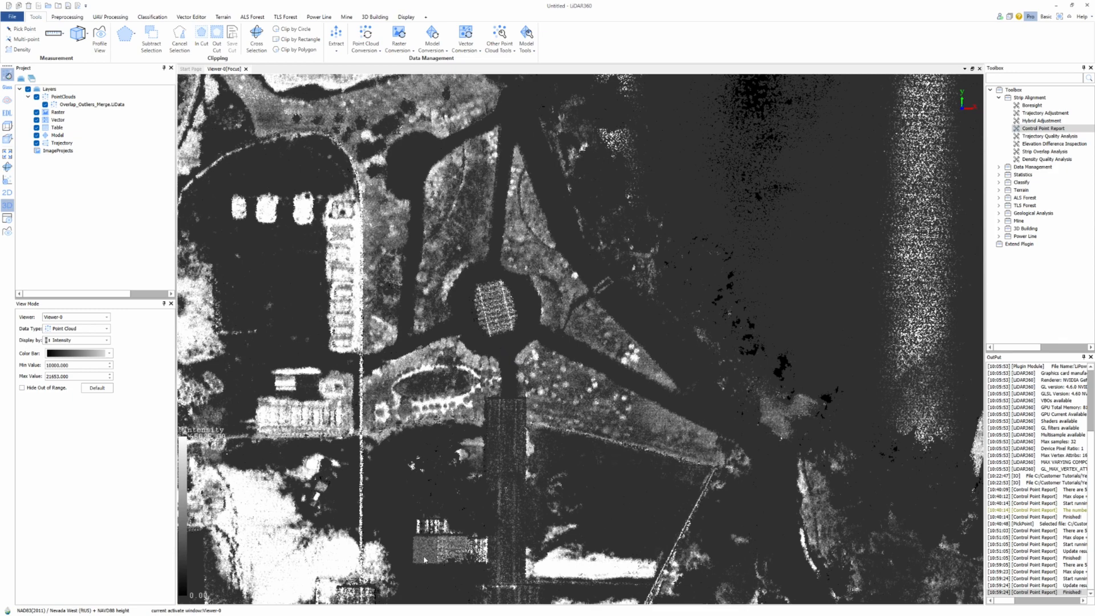
Inspect the intensity points up close around the small bright rectangle and strip beside the oval garden, and return to the whole cloud
scroll(424, 556, "up", 6)
middle_click_drag(425, 536, 553, 431)
scroll(380, 240, "up", 6)
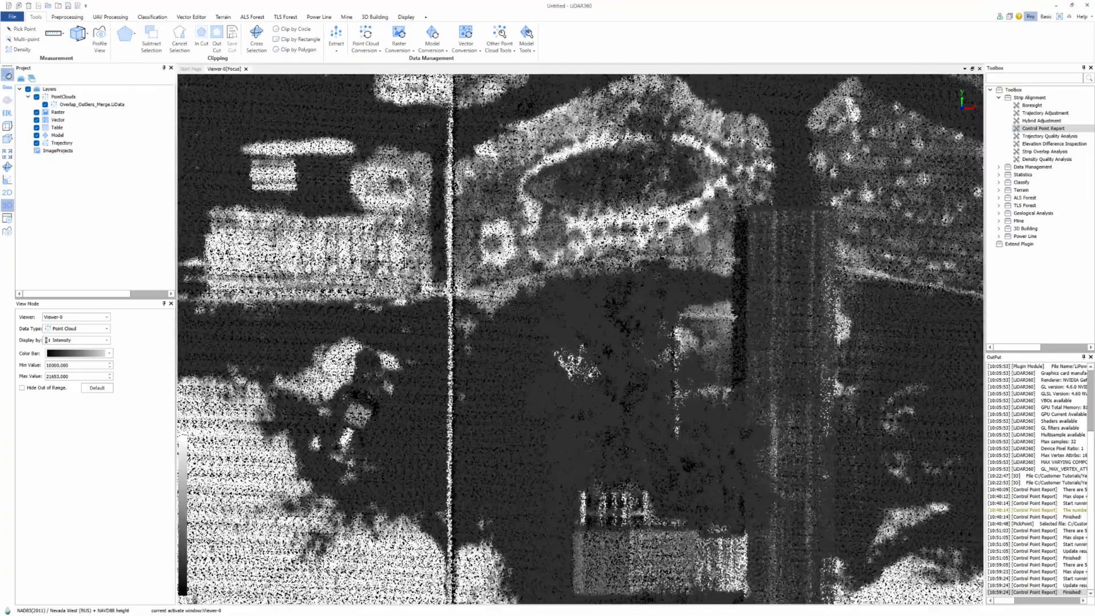
middle_click_drag(379, 241, 498, 294)
scroll(506, 437, "up", 5)
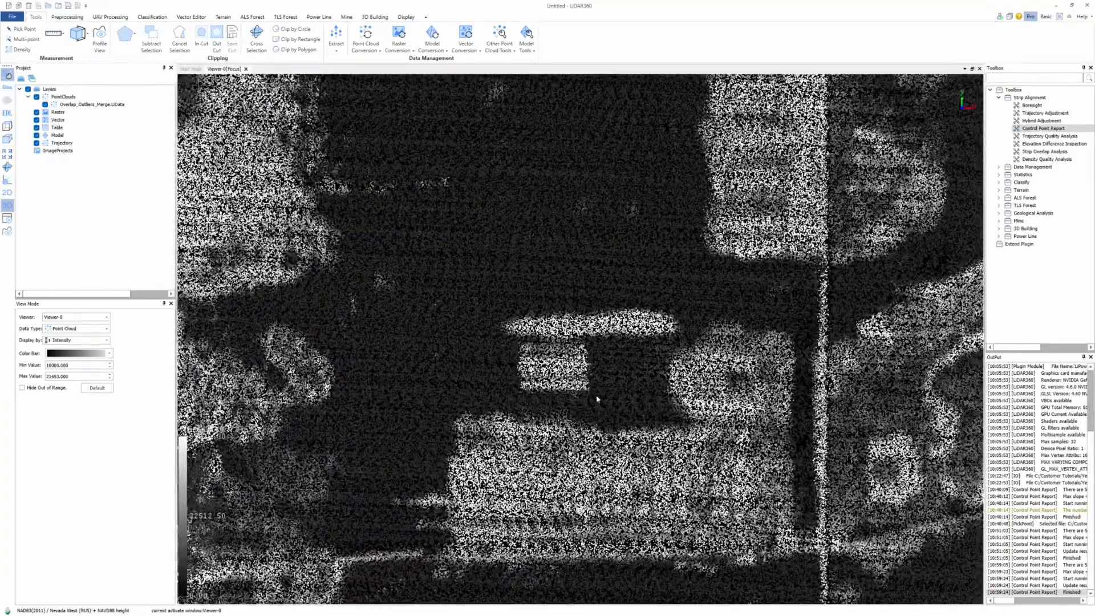
scroll(597, 399, "up", 4)
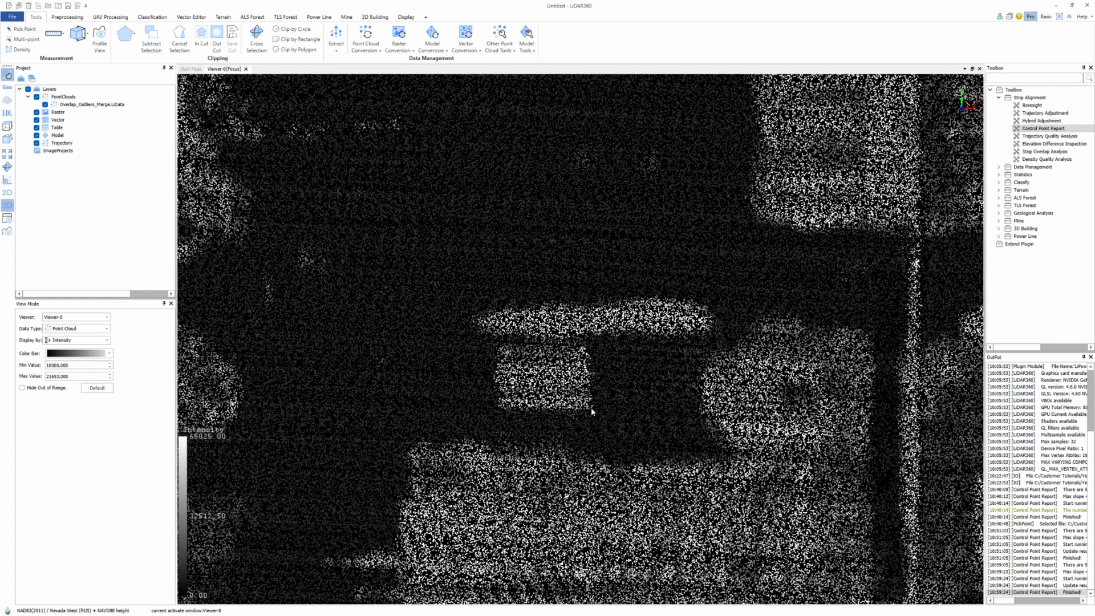
scroll(592, 411, "up", 1)
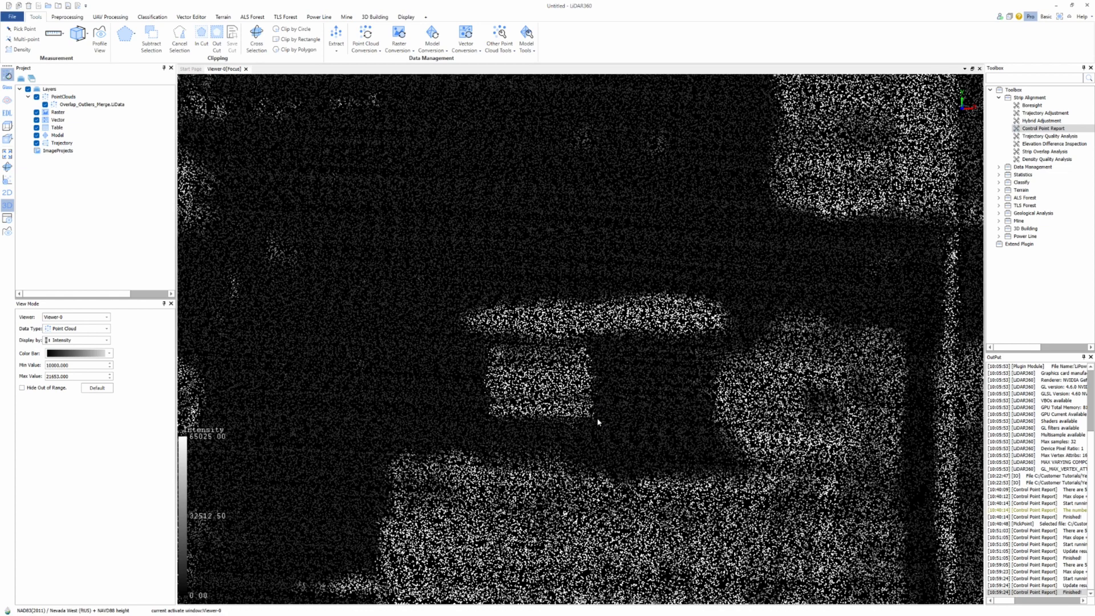
scroll(597, 418, "up", 2)
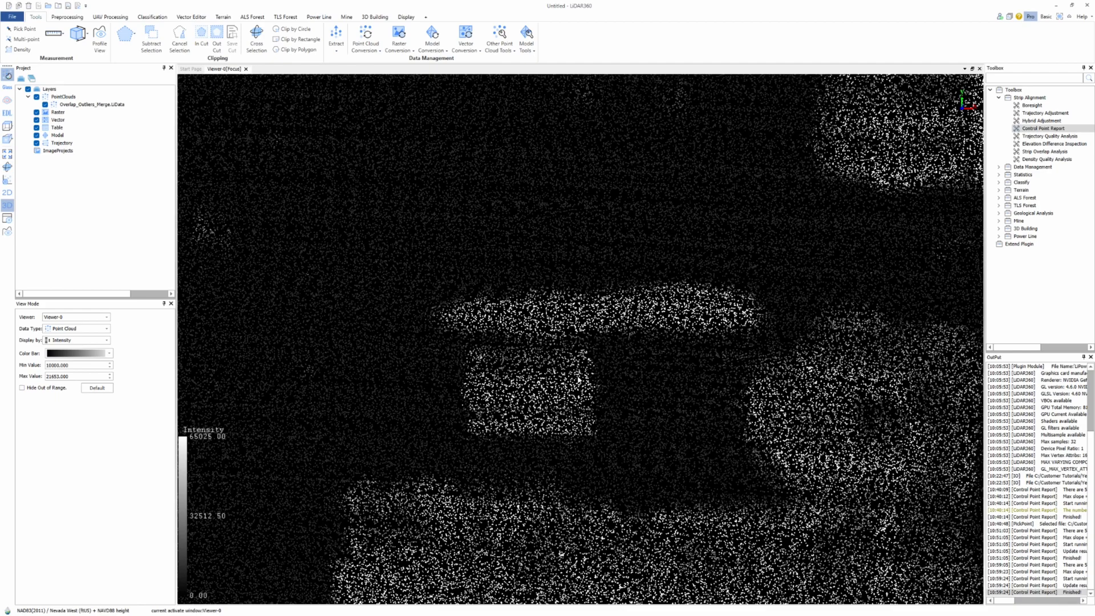
scroll(573, 379, "down", 5)
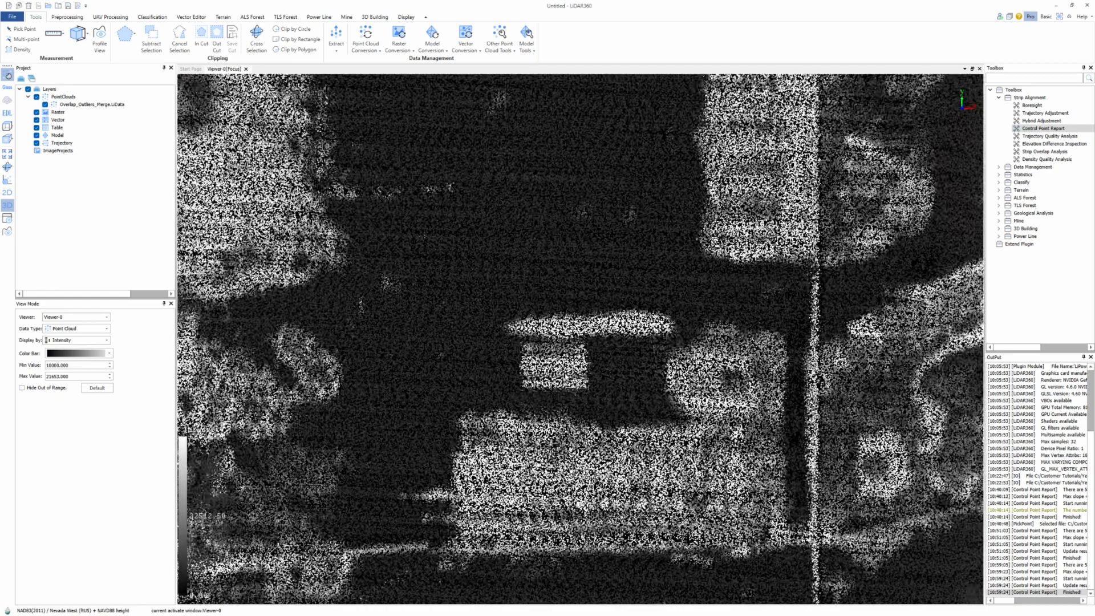
scroll(566, 378, "down", 3)
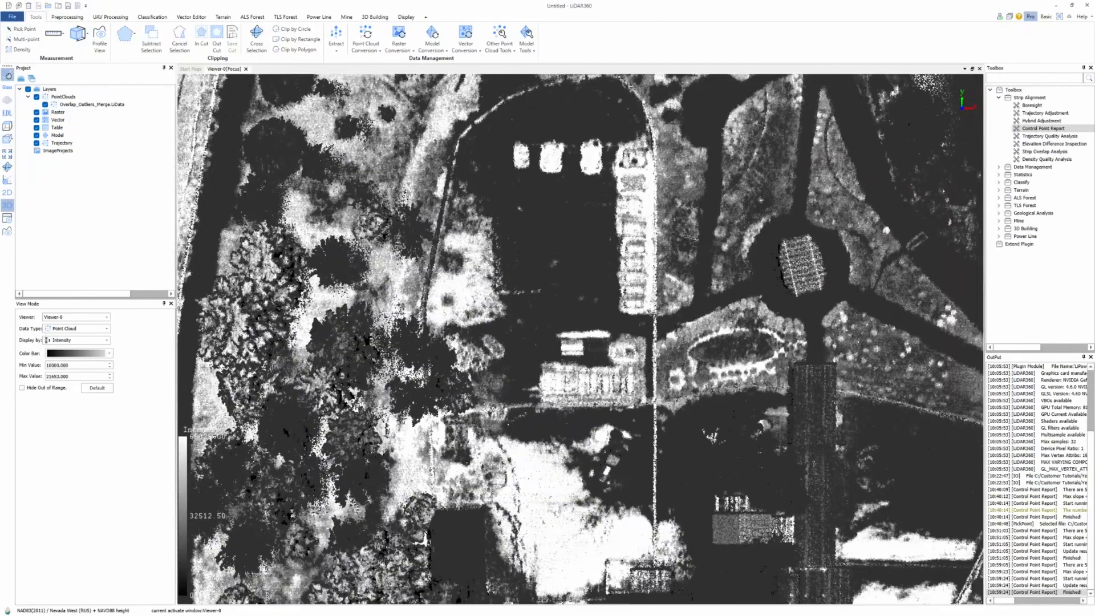
scroll(566, 380, "down", 2)
scroll(566, 379, "down", 6)
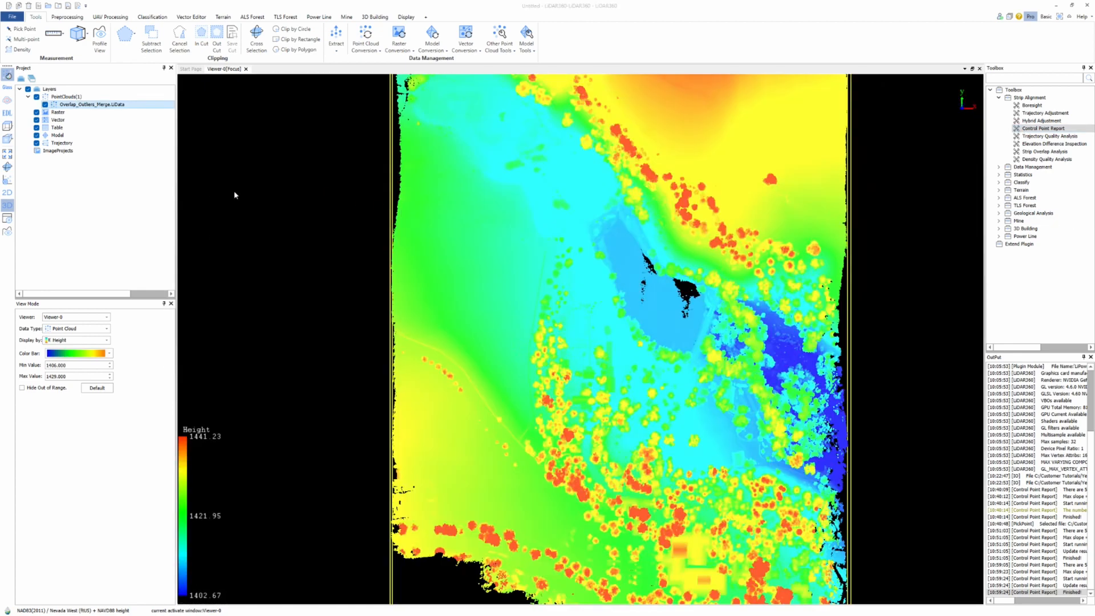
Review the export formats offered for the Overlap_Outliers_Merge point cloud, keep LAS cloud selected, and cancel the export
right_click(80, 107)
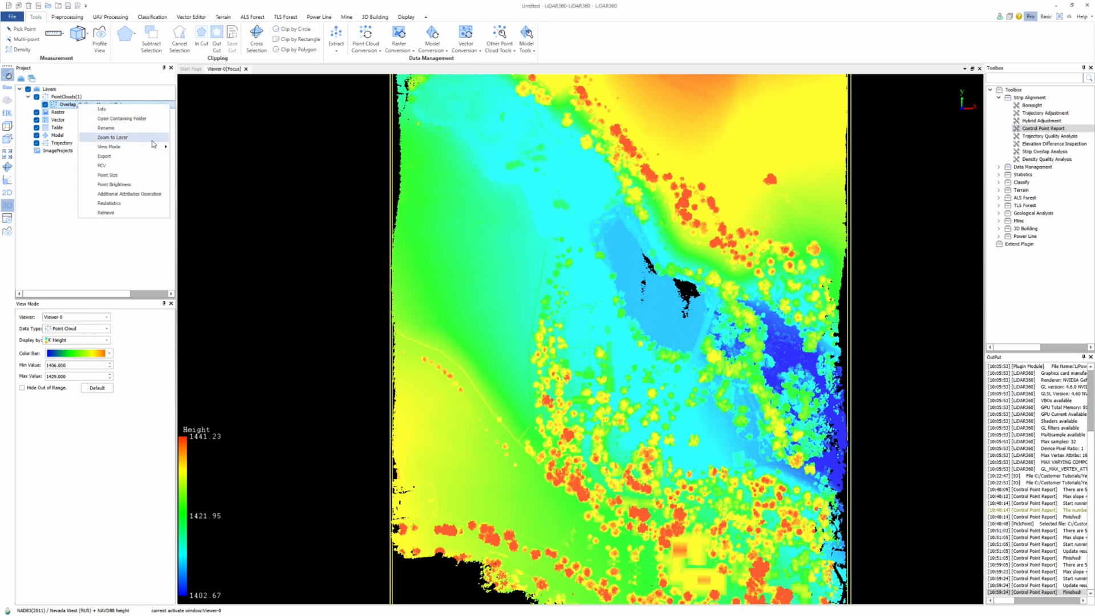
left_click(104, 156)
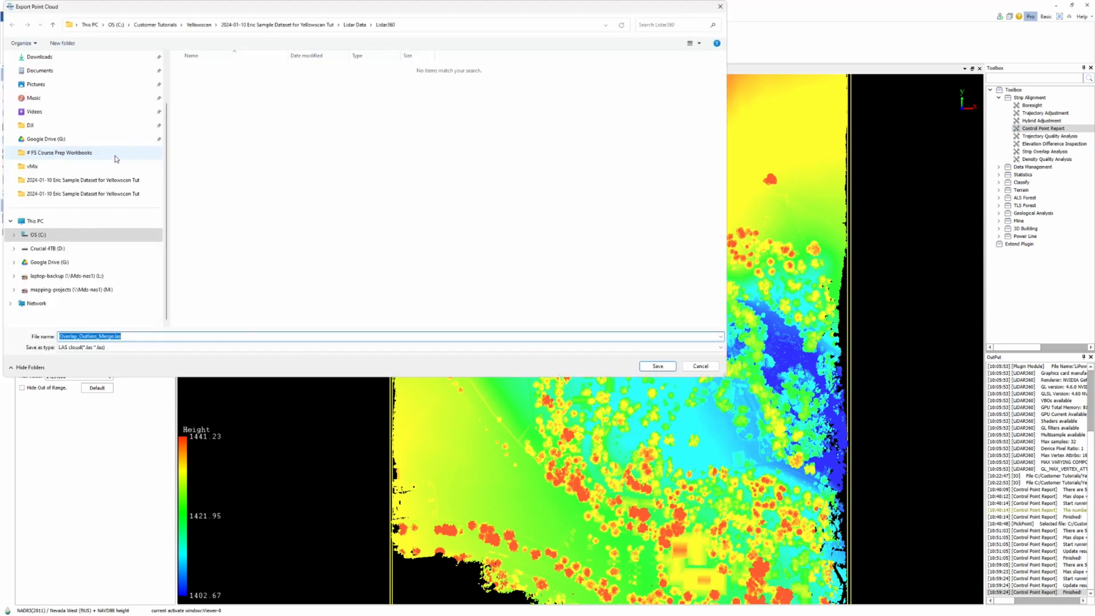
left_click(134, 347)
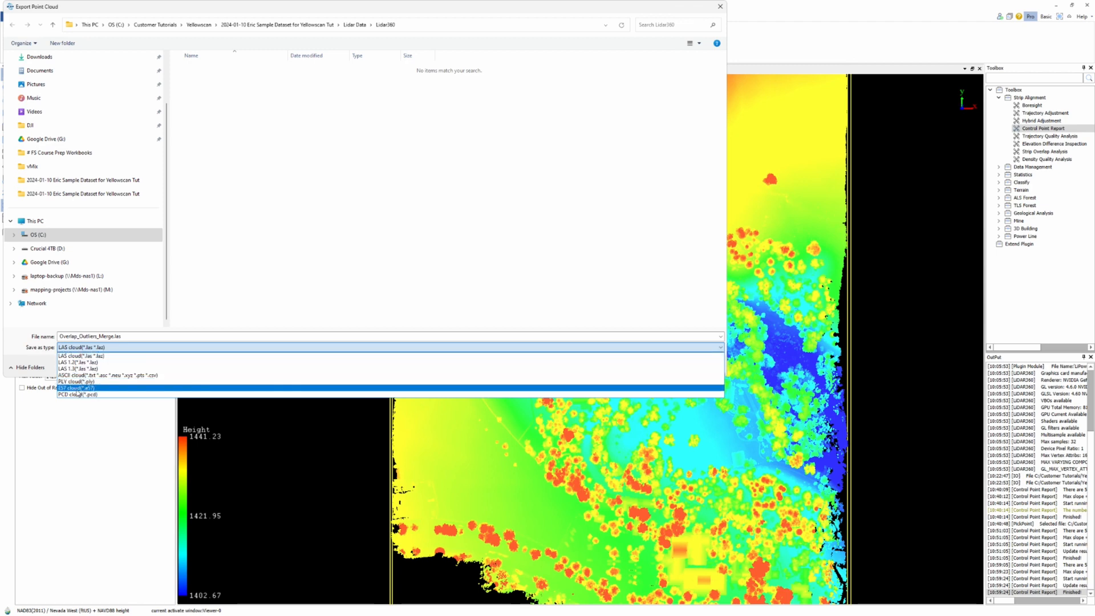
left_click(108, 358)
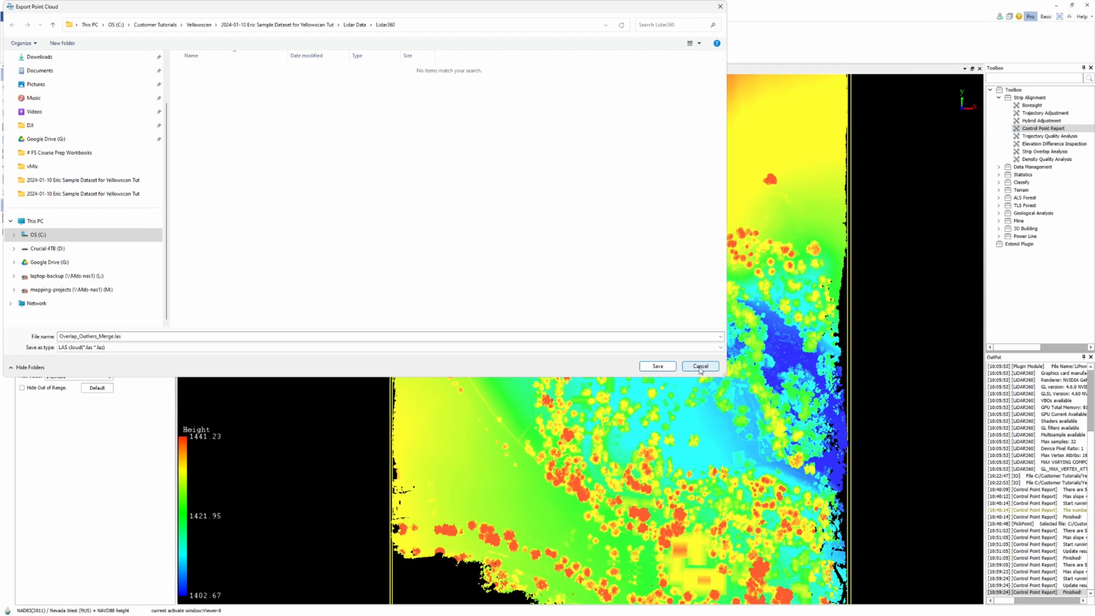
left_click(700, 366)
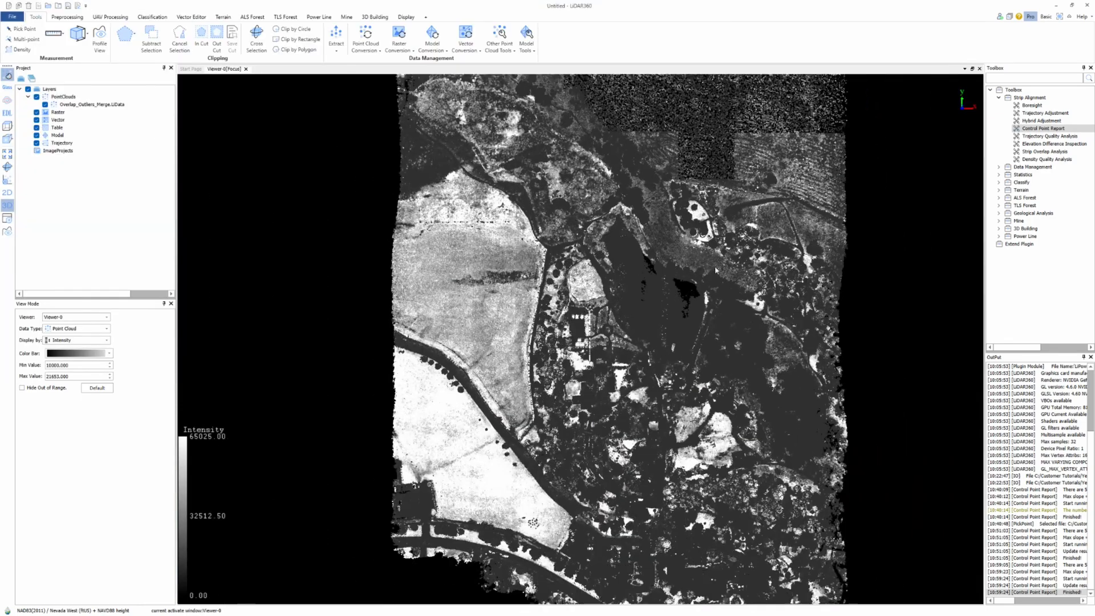